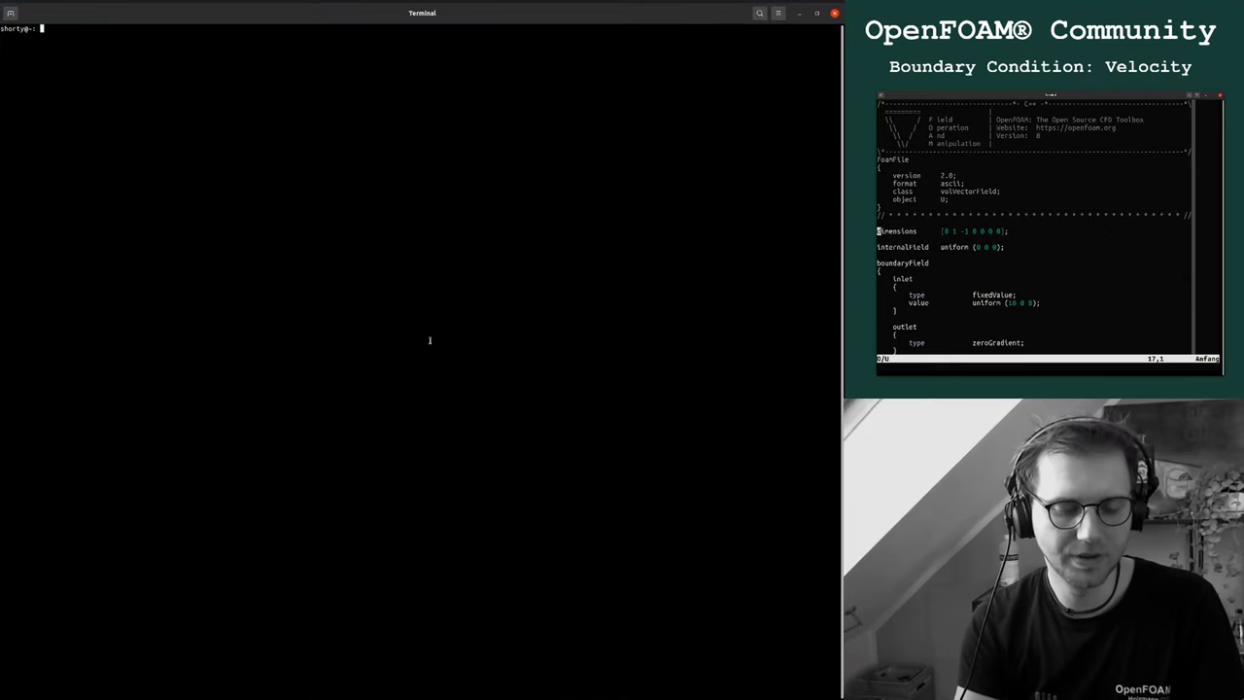
# Enlarge the terminal text, go to the work folder, enter trainingVideo_internalFlow and list its contents
pyautogui.hotkey('ctrl', '+')
pyautogui.hotkey('ctrl', '+')
pyautogui.hotkey('ctrl', '+')
pyautogui.hotkey('ctrl', '+')
pyautogui.write('wo')
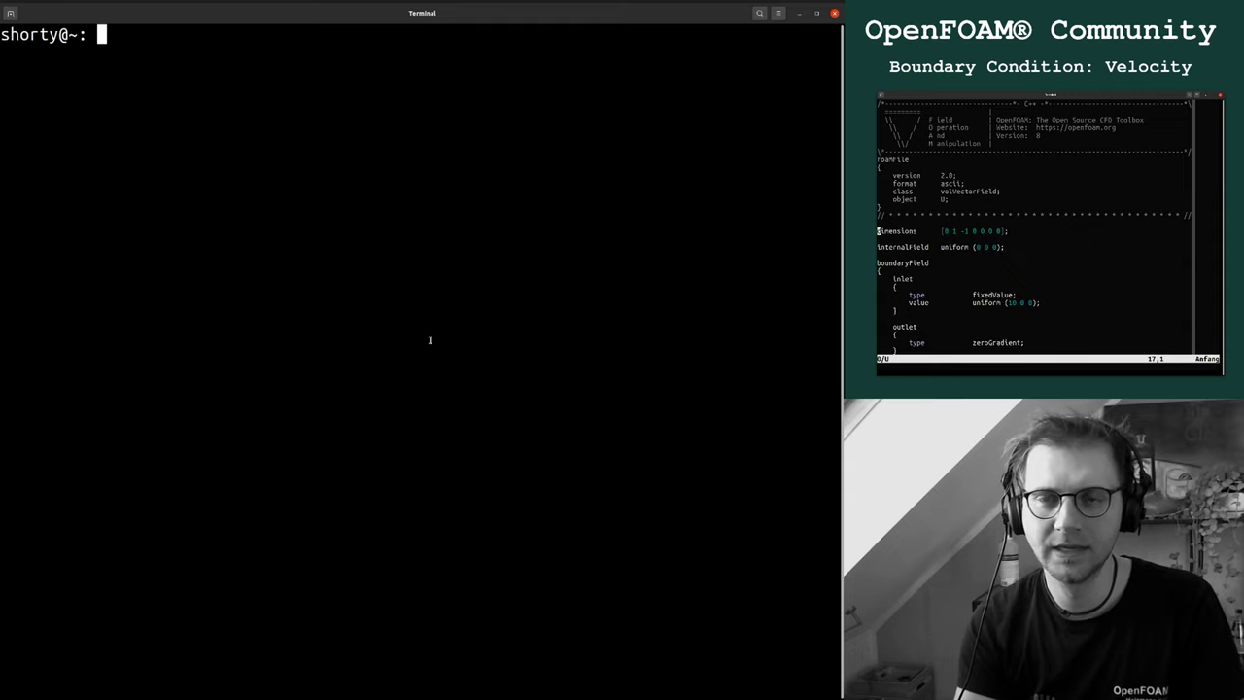
pyautogui.write('rk')
pyautogui.press('Return')
pyautogui.write('cd ')
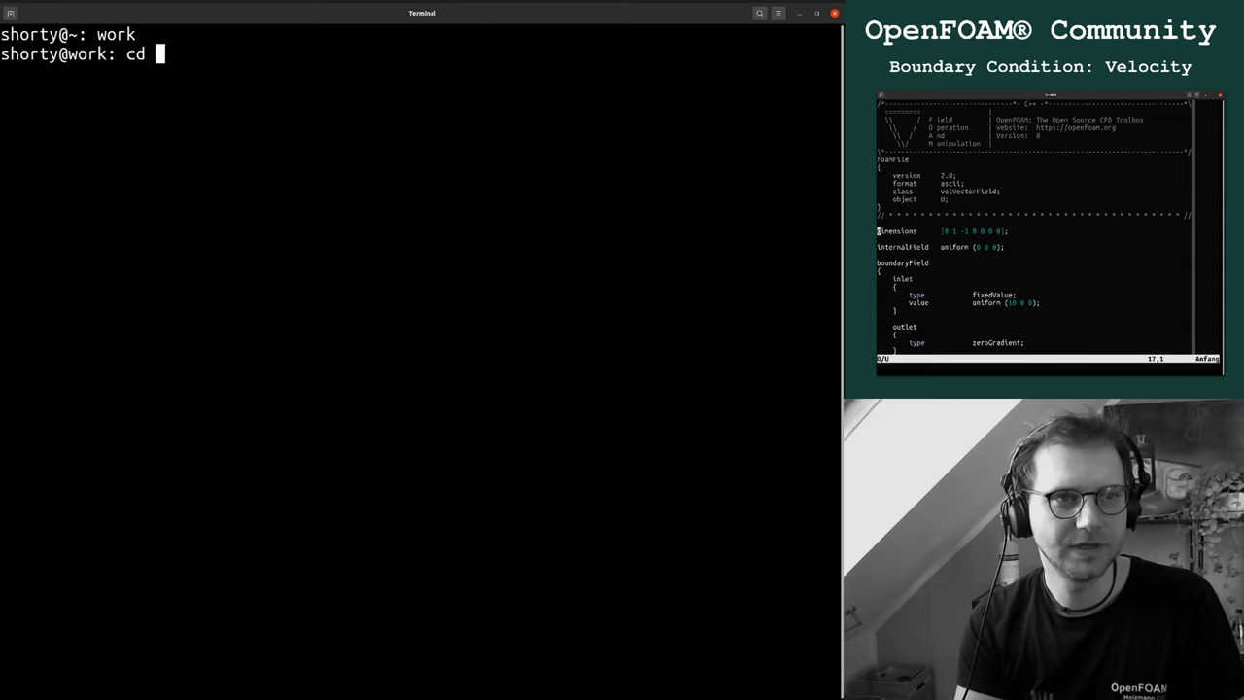
pyautogui.write('t')
pyautogui.press('Tab')
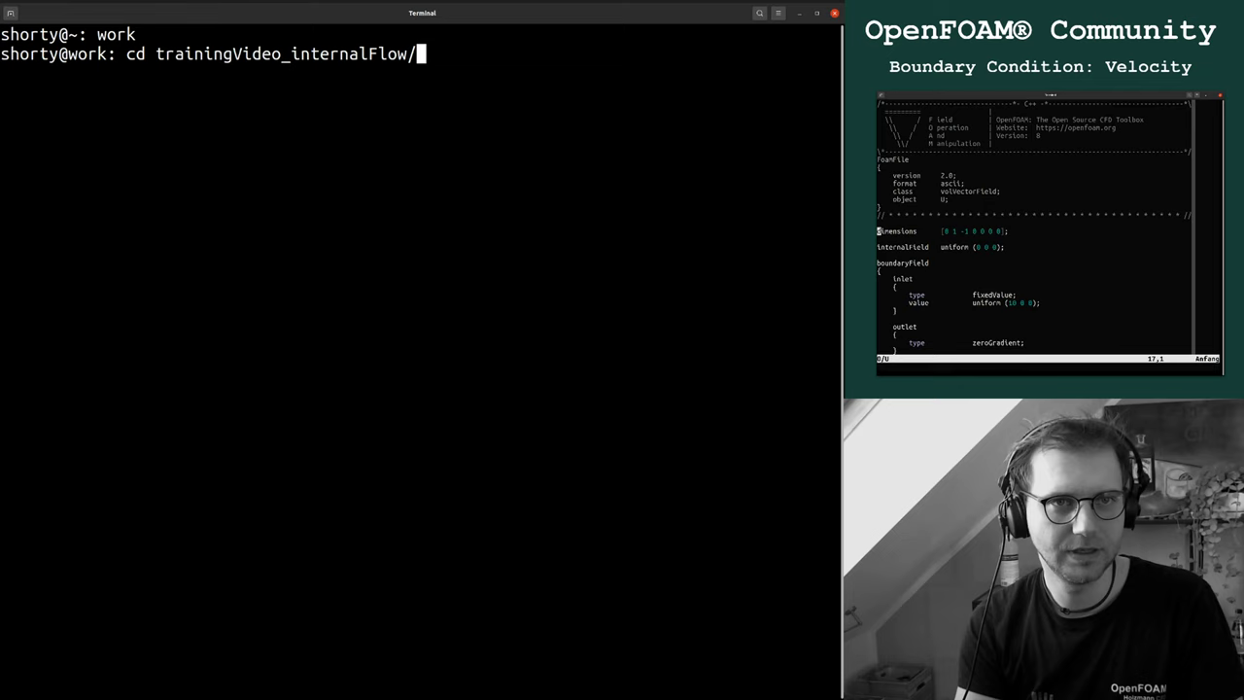
pyautogui.press('Return')
pyautogui.write('ls')
pyautogui.press('Return')
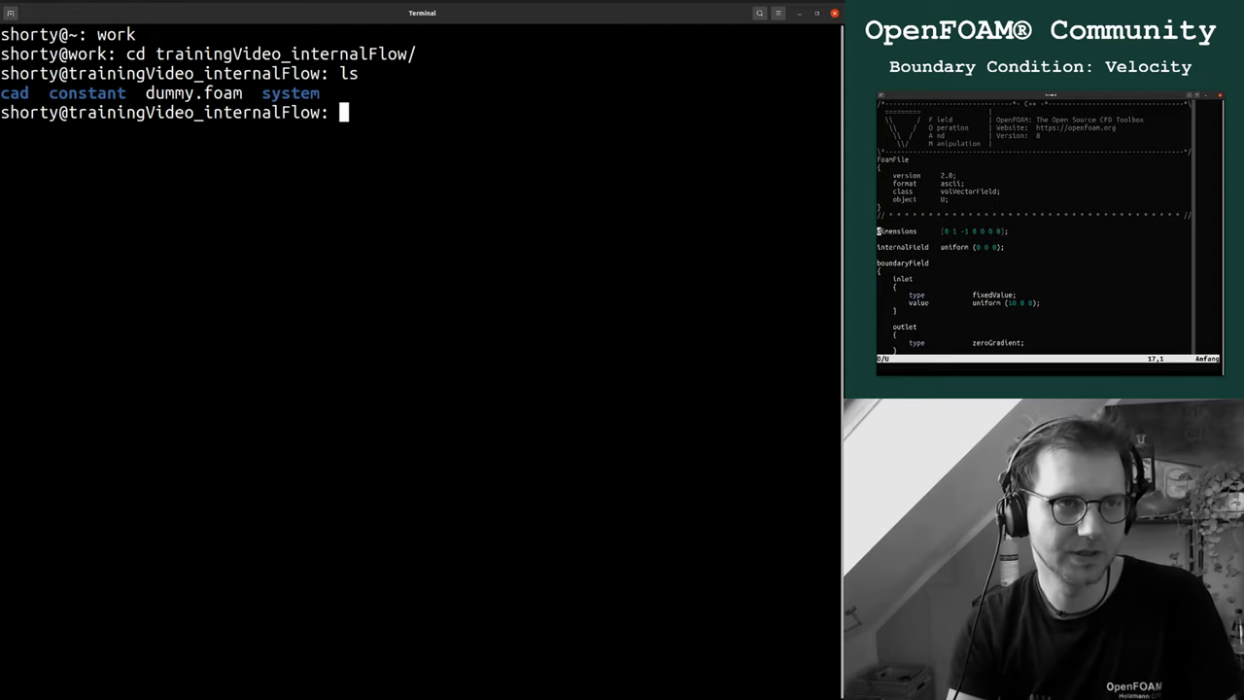
# Create the empty 0 folder, then start the vim system/controlDict command
pyautogui.write('mkdir 0')
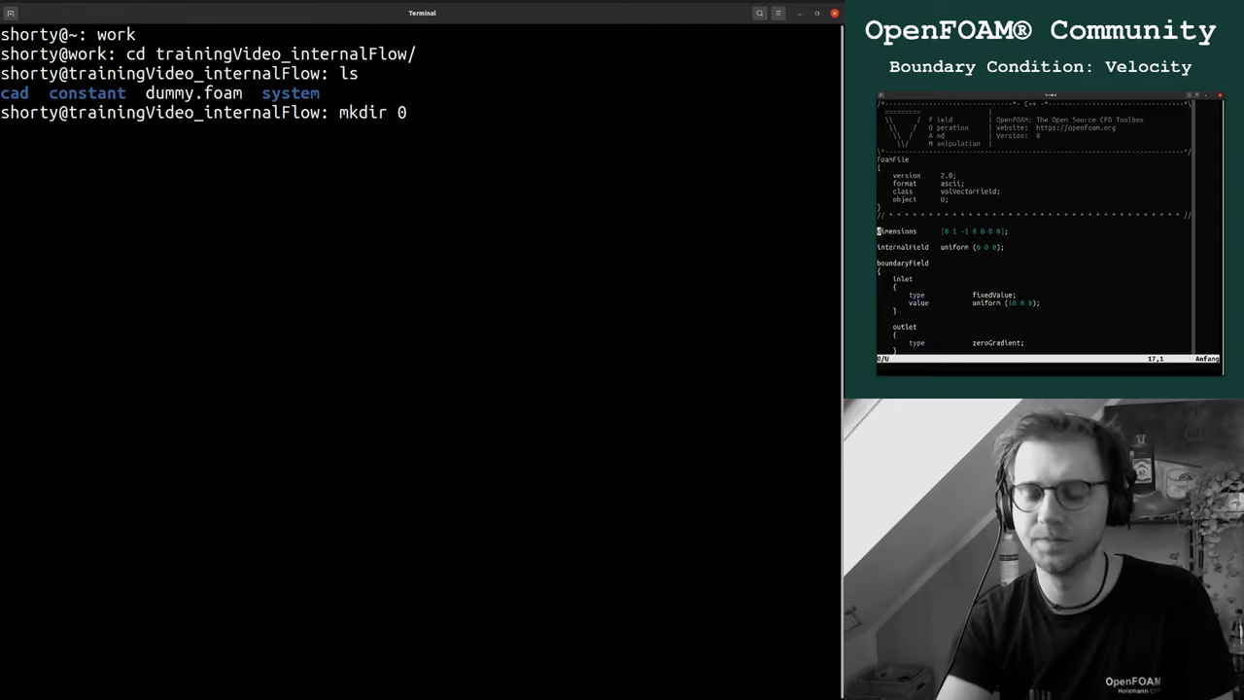
pyautogui.press('Return')
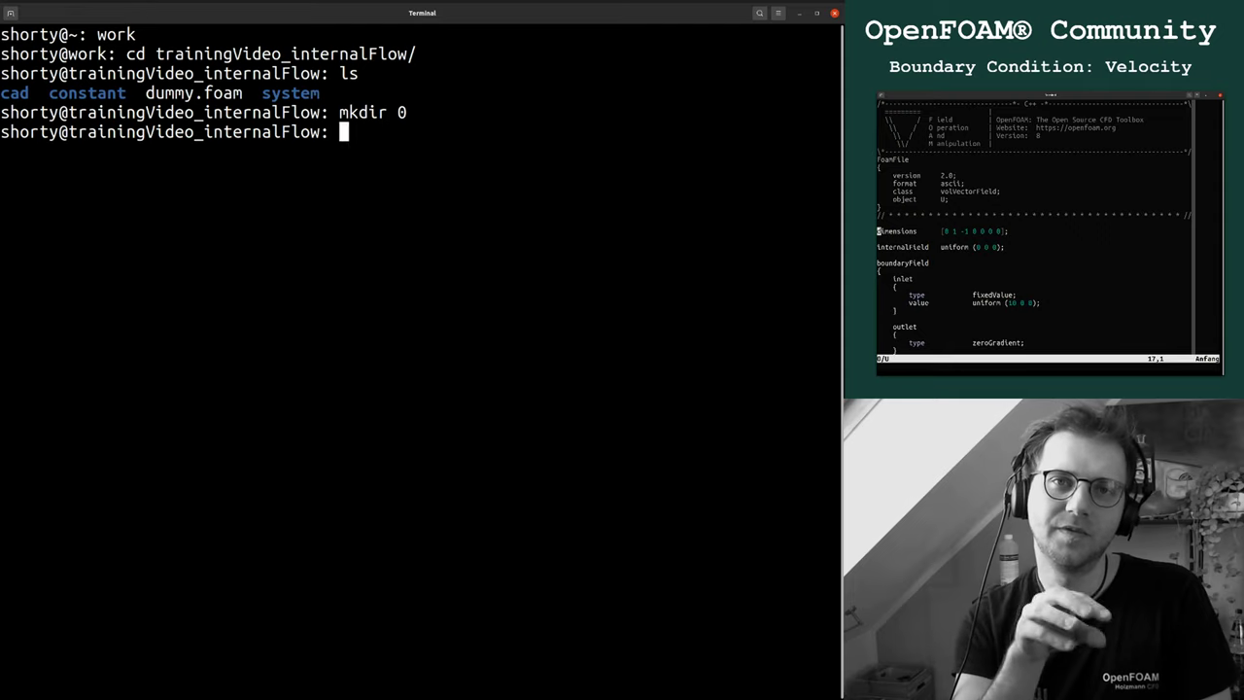
pyautogui.write('vim system/c')
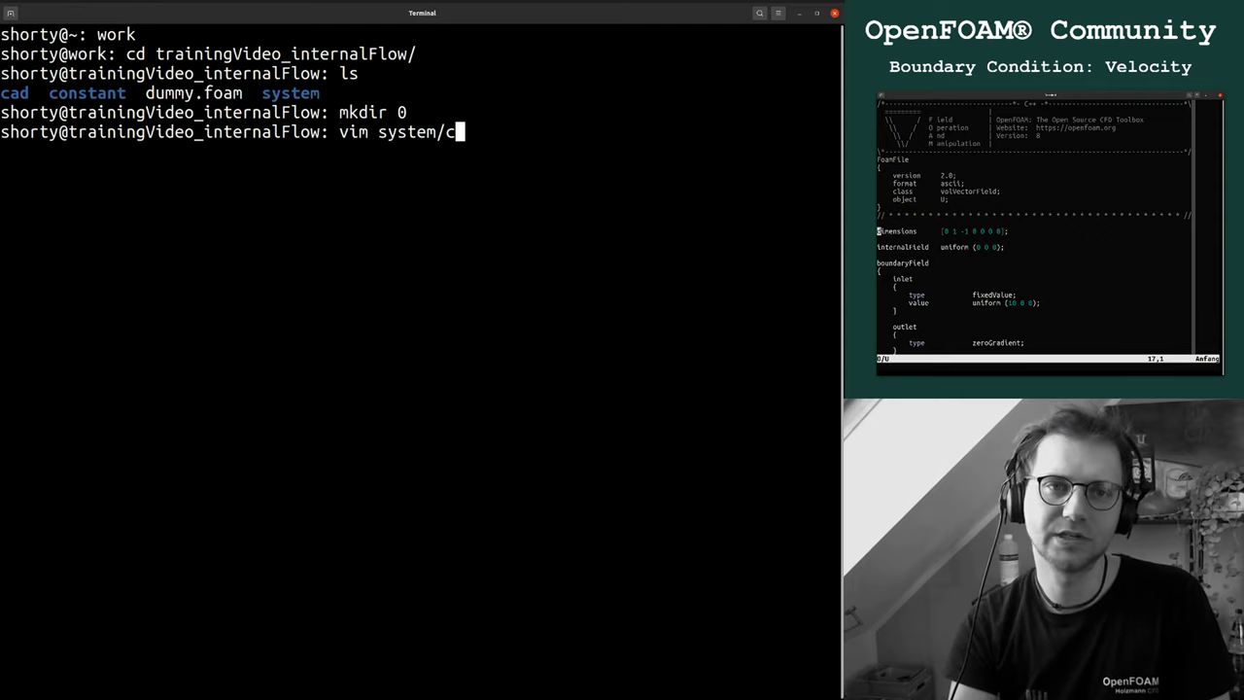
pyautogui.press('Tab')
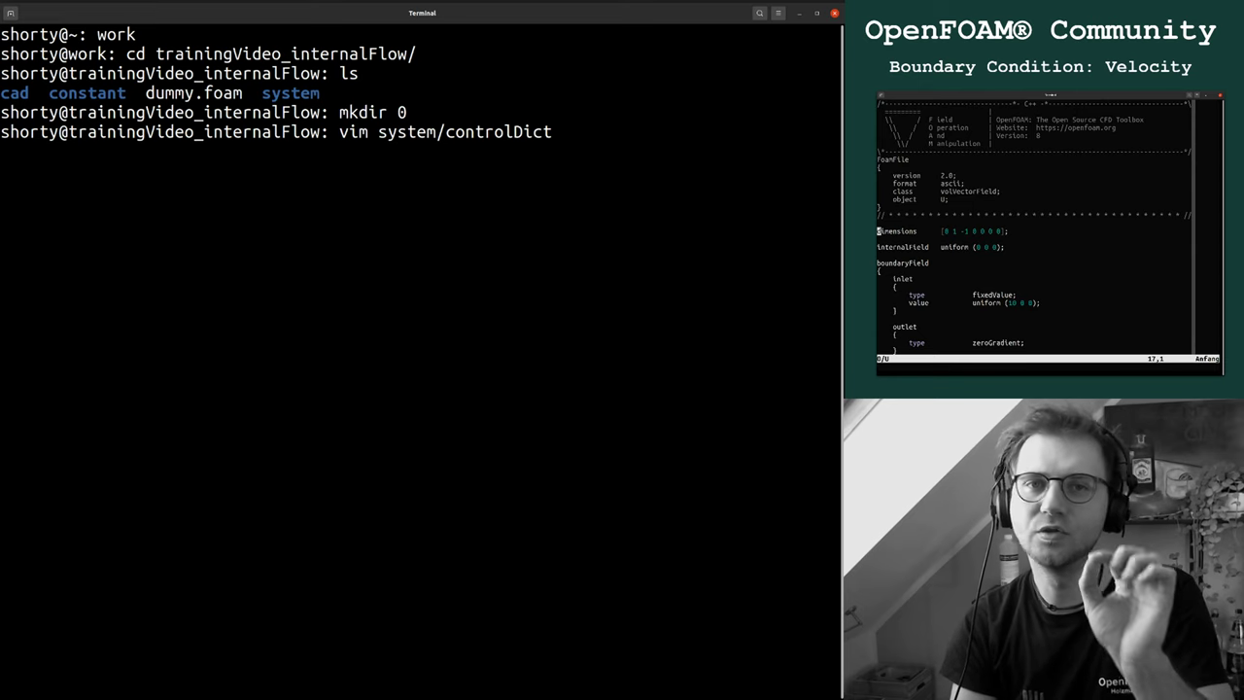
# Open system/controlDict, point out startFrom startTime, change startTime to 0 and save
pyautogui.press('Return')
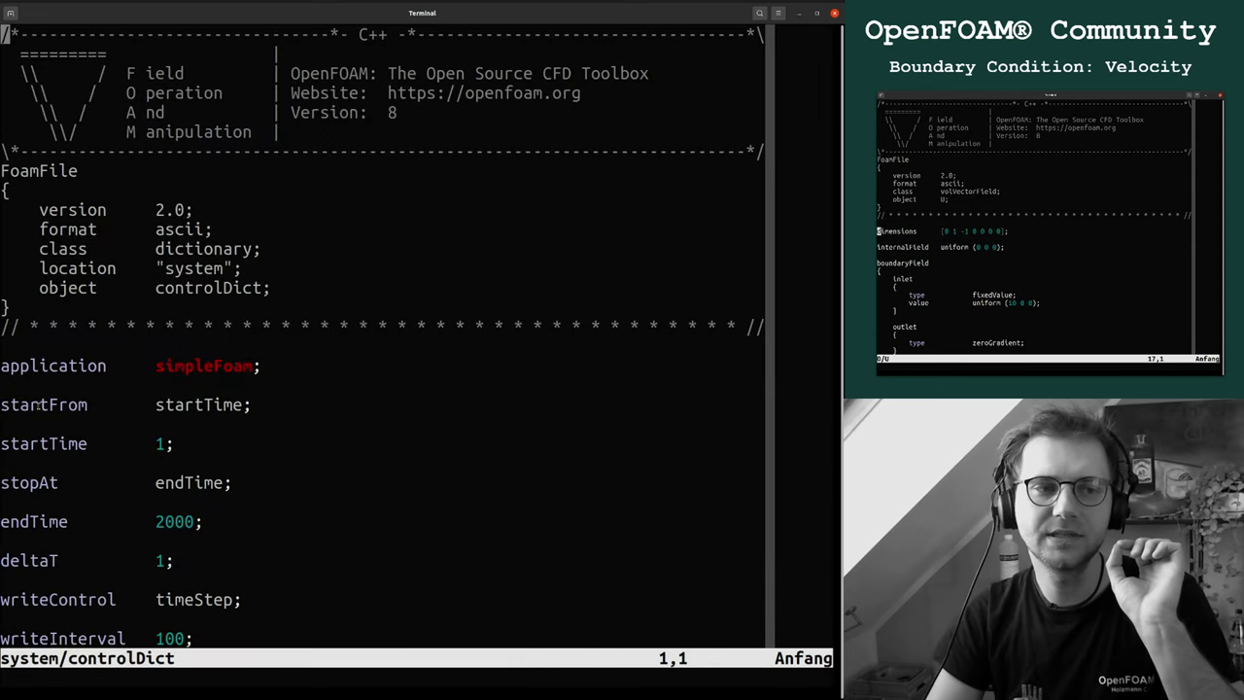
pyautogui.doubleClick(36, 406)
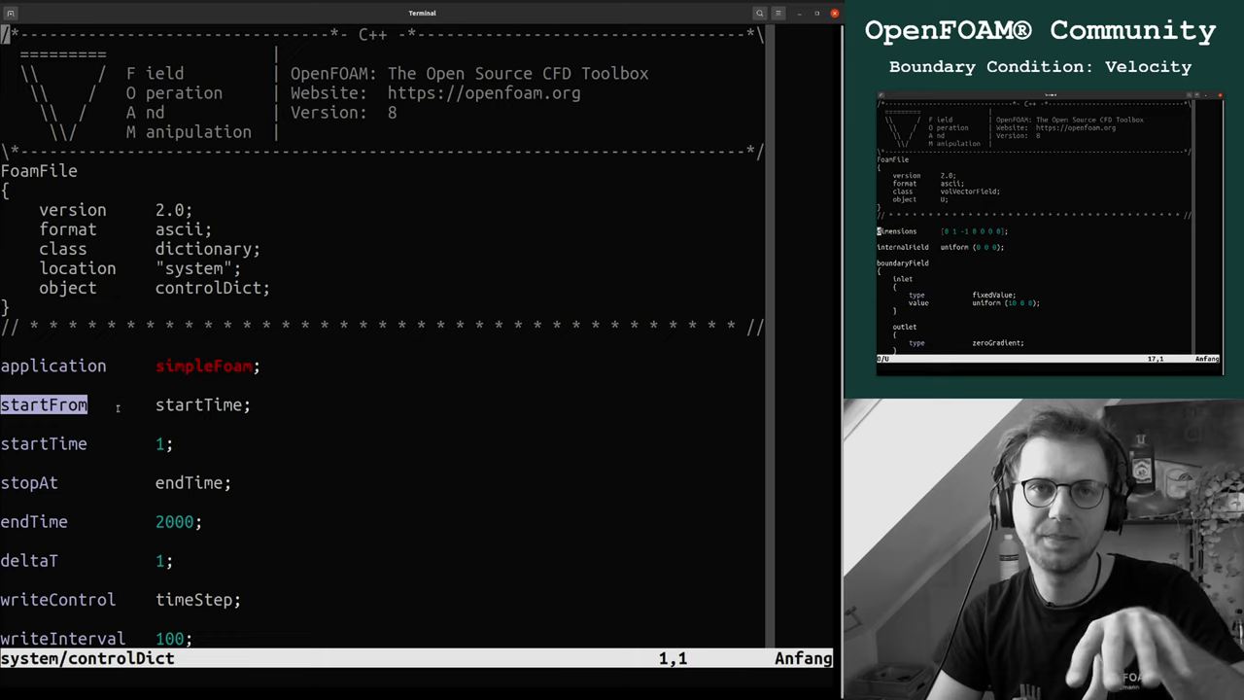
pyautogui.doubleClick(170, 406)
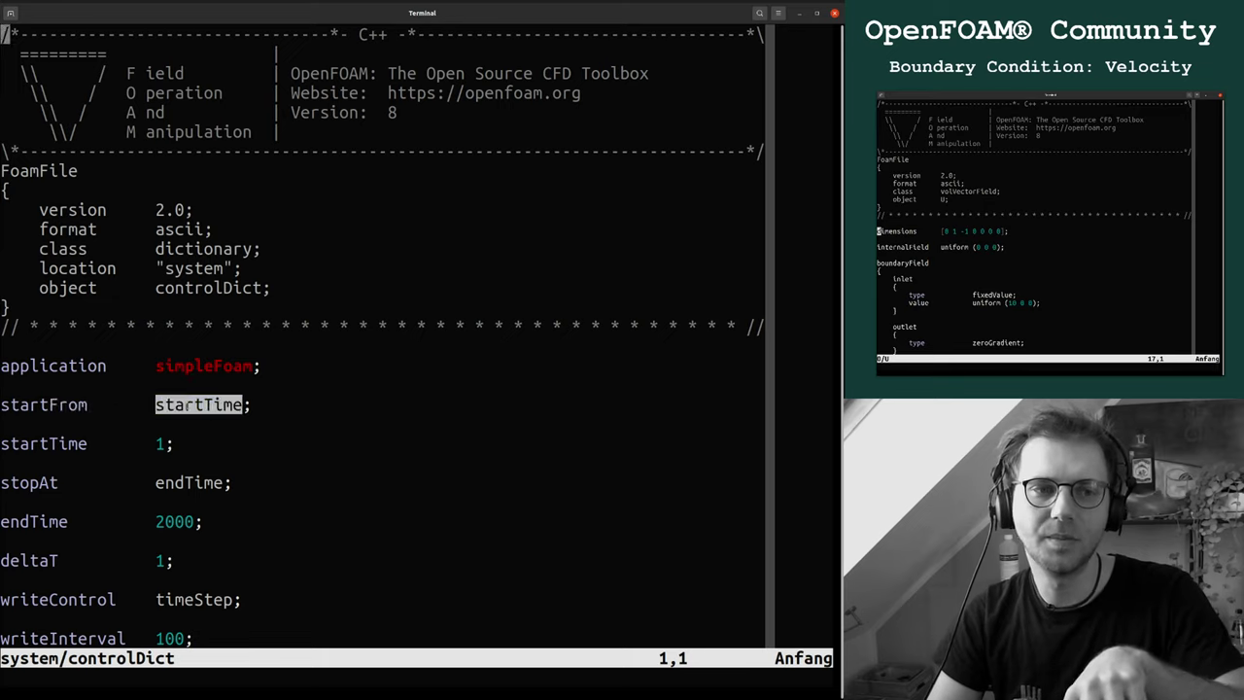
pyautogui.doubleClick(53, 444)
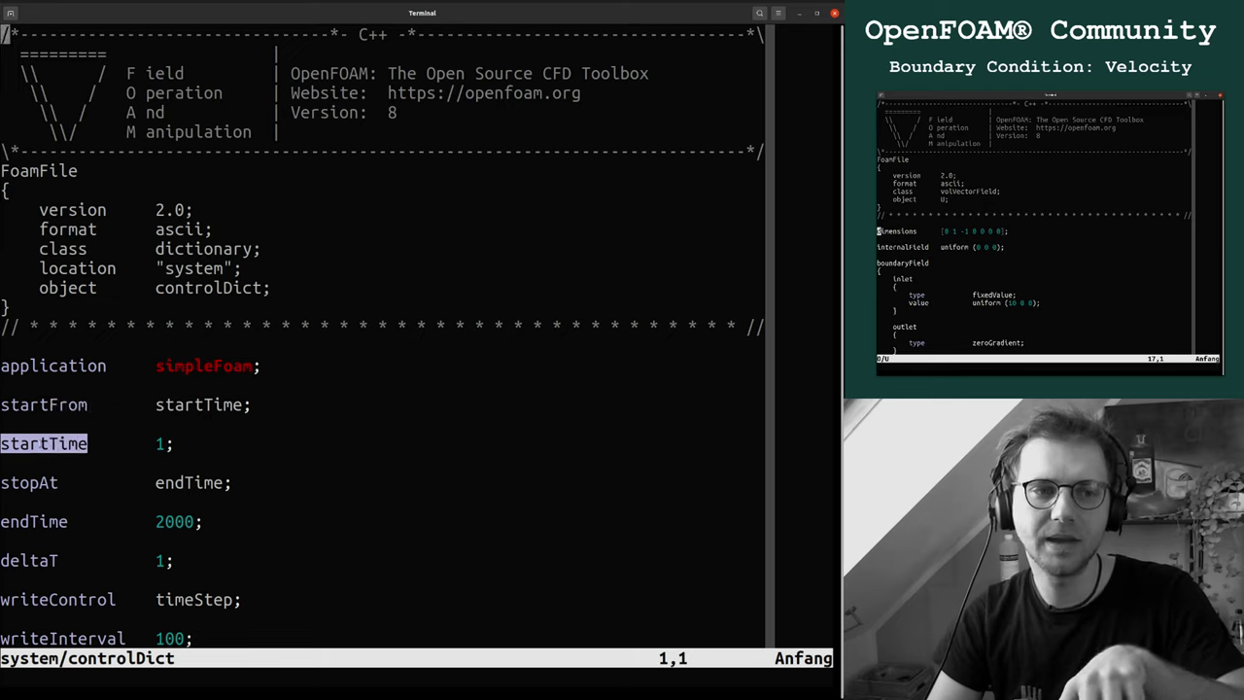
pyautogui.doubleClick(158, 444)
pyautogui.press('Down')
pyautogui.press('Down')
pyautogui.press('Down')
pyautogui.press('Down')
pyautogui.press('Down')
pyautogui.press('Down')
pyautogui.press('Down')
pyautogui.press('Down')
pyautogui.press('Down')
pyautogui.press('Down')
pyautogui.press('Down')
pyautogui.press('Down')
pyautogui.press('Down')
pyautogui.press('Down')
pyautogui.press('Down')
pyautogui.press('Down')
pyautogui.press('Down')
pyautogui.press('Down')
pyautogui.press('Down')
pyautogui.press('Down')
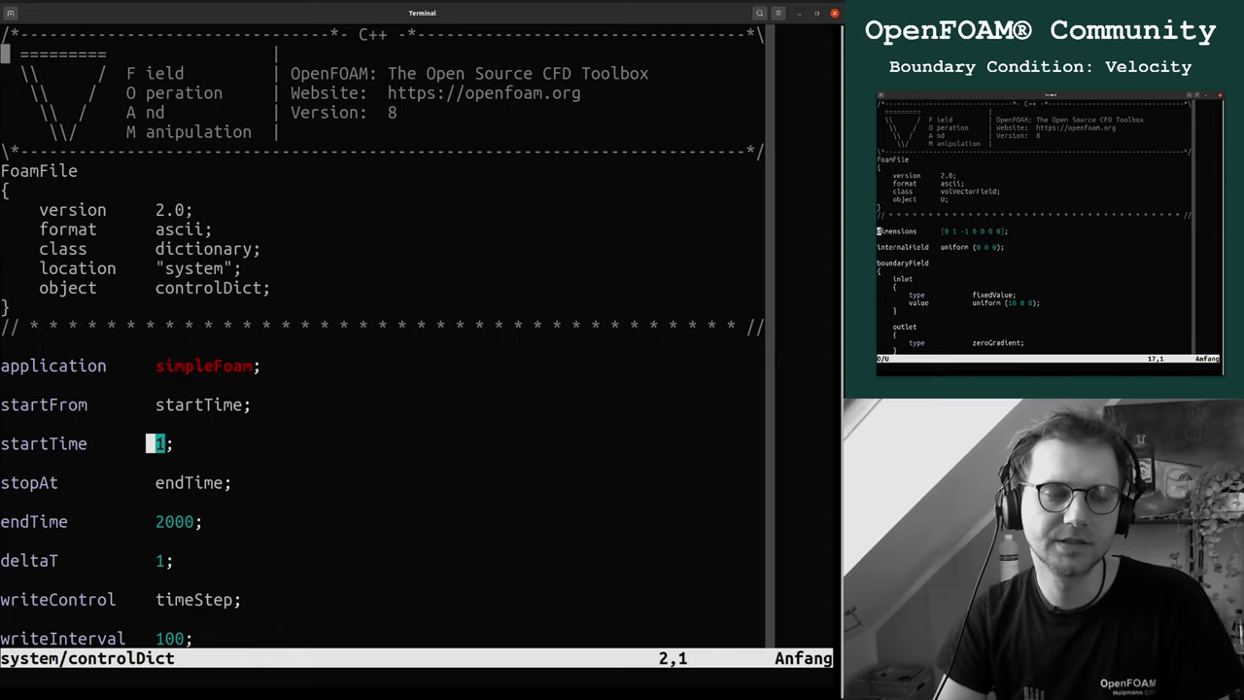
pyautogui.press('w')
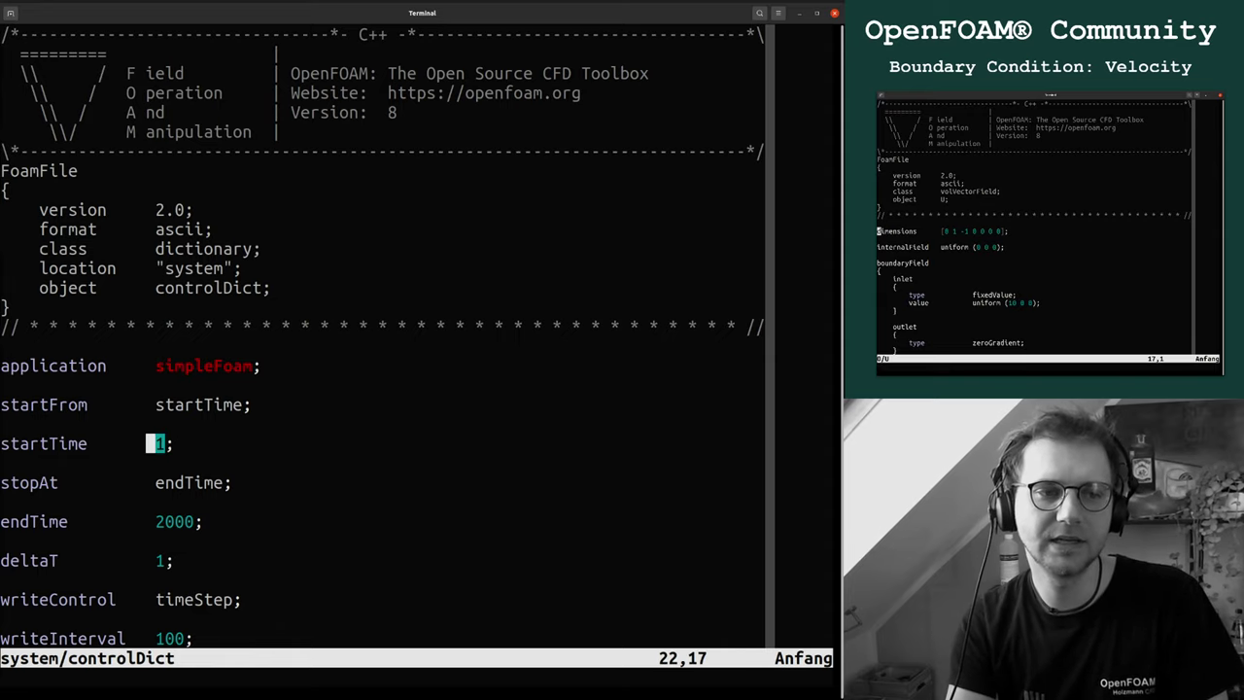
pyautogui.write('r0')
pyautogui.write(':wq')
pyautogui.press('Return')
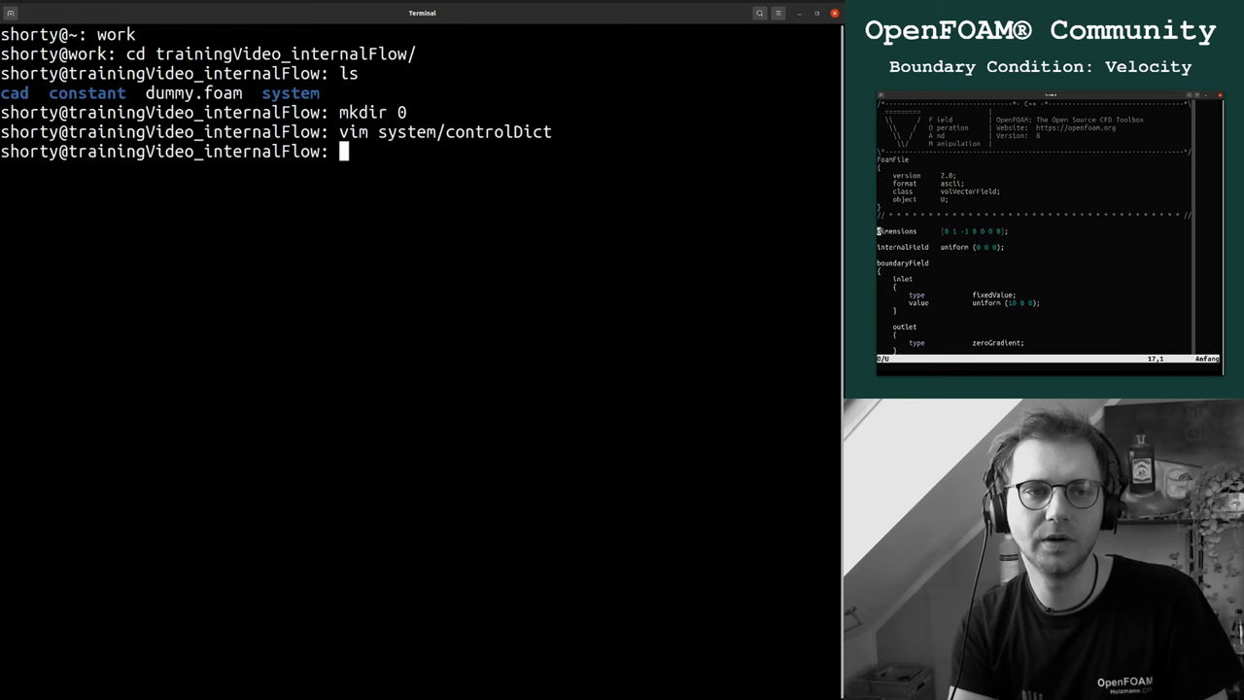
# Reopen controlDict, trial a startTime of 100, undo it and quit without changes
pyautogui.press('Up')
pyautogui.press('Return')
pyautogui.press('j')
pyautogui.press('j')
pyautogui.press('j')
pyautogui.press('j')
pyautogui.press('j')
pyautogui.press('j')
pyautogui.press('j')
pyautogui.press('j')
pyautogui.press('j')
pyautogui.press('j')
pyautogui.press('j')
pyautogui.press('j')
pyautogui.press('j')
pyautogui.press('j')
pyautogui.press('j')
pyautogui.press('j')
pyautogui.press('j')
pyautogui.press('j')
pyautogui.press('j')
pyautogui.press('j')
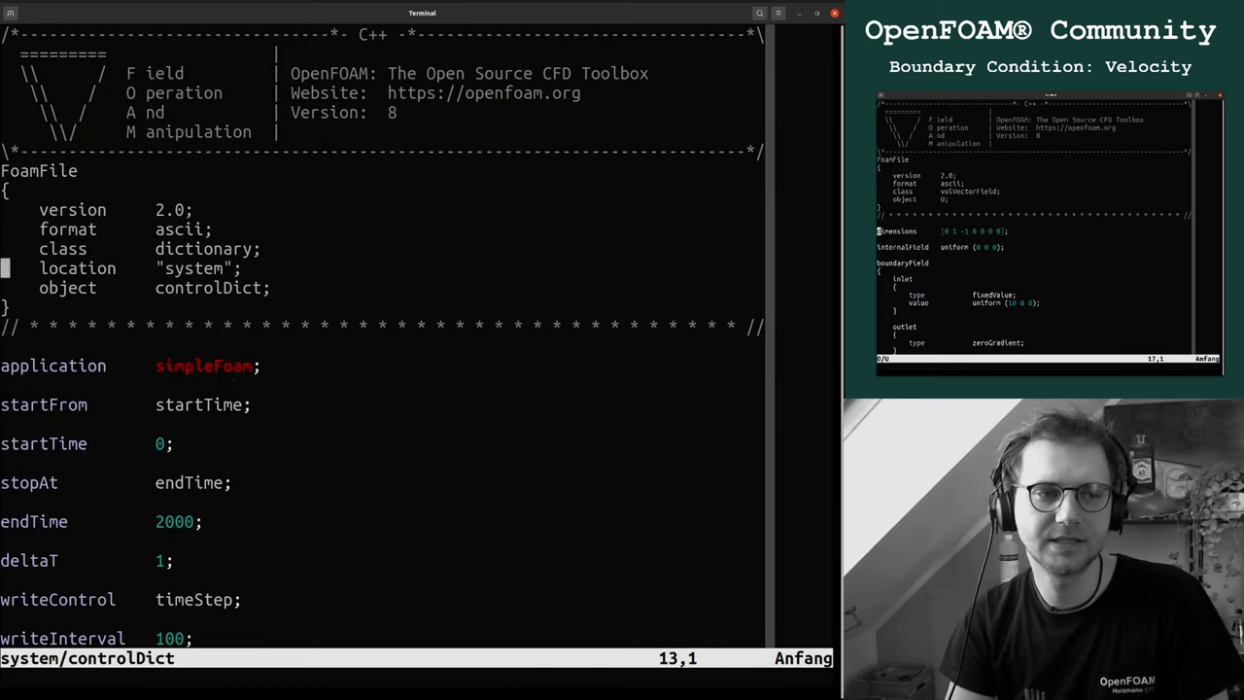
pyautogui.press('w')
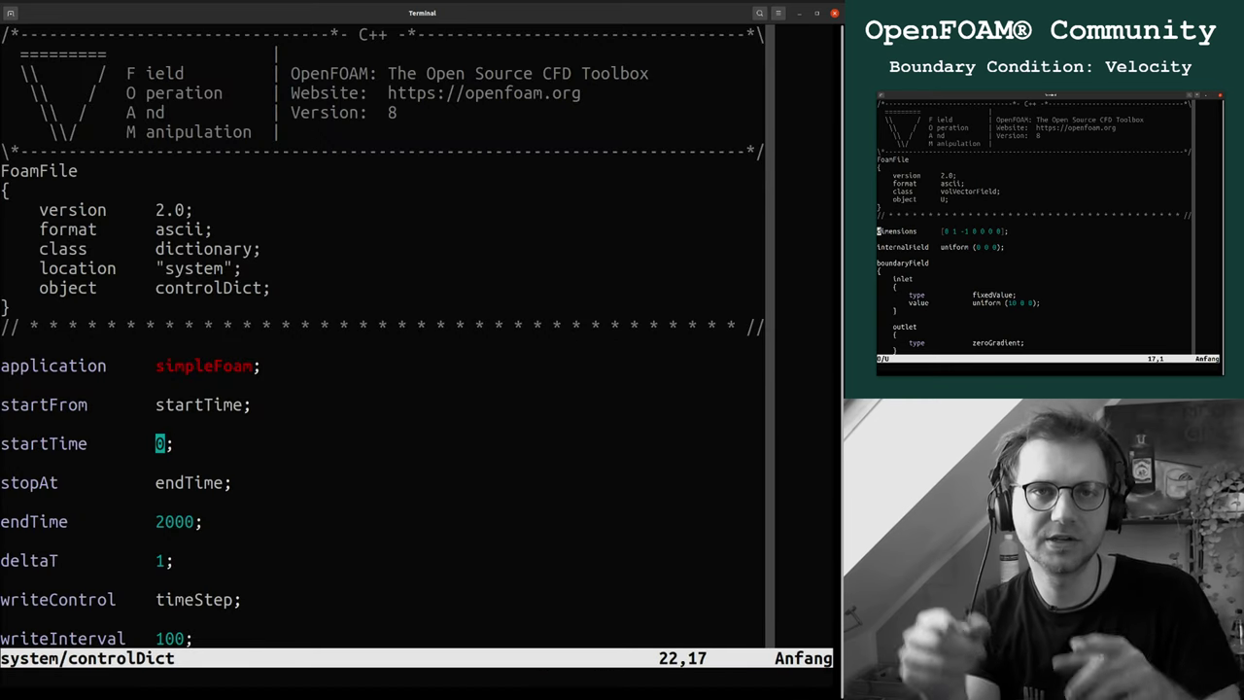
pyautogui.write('i10')
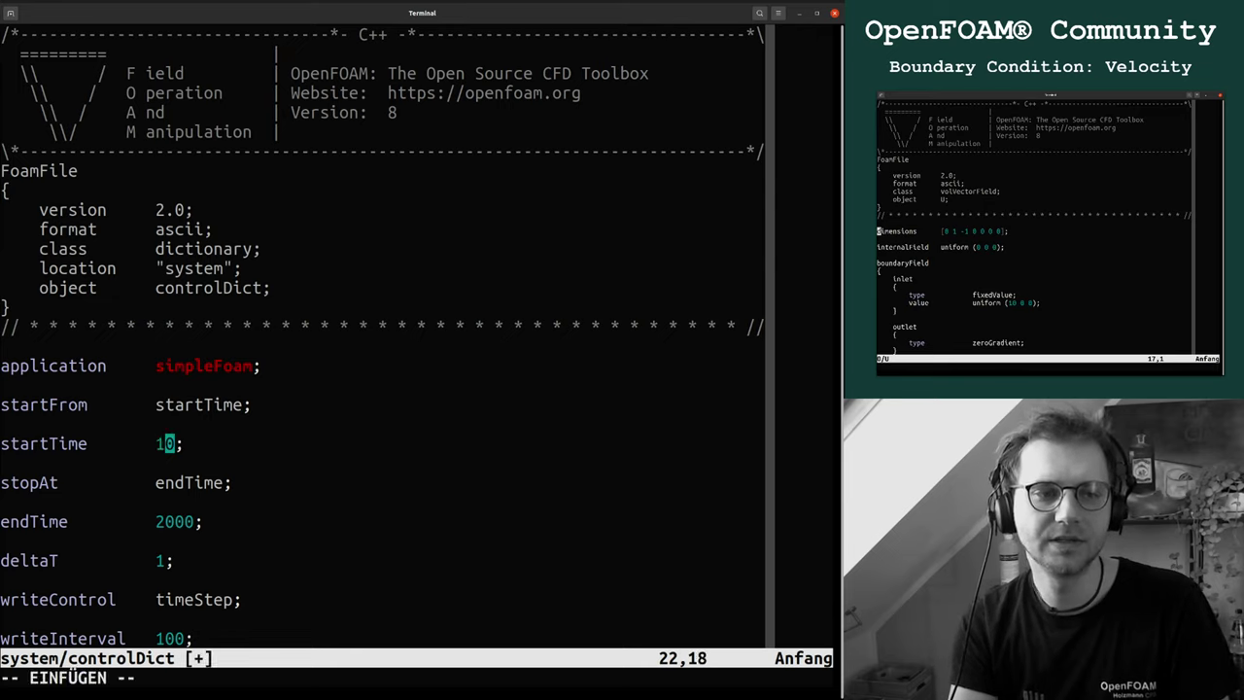
pyautogui.press('Escape')
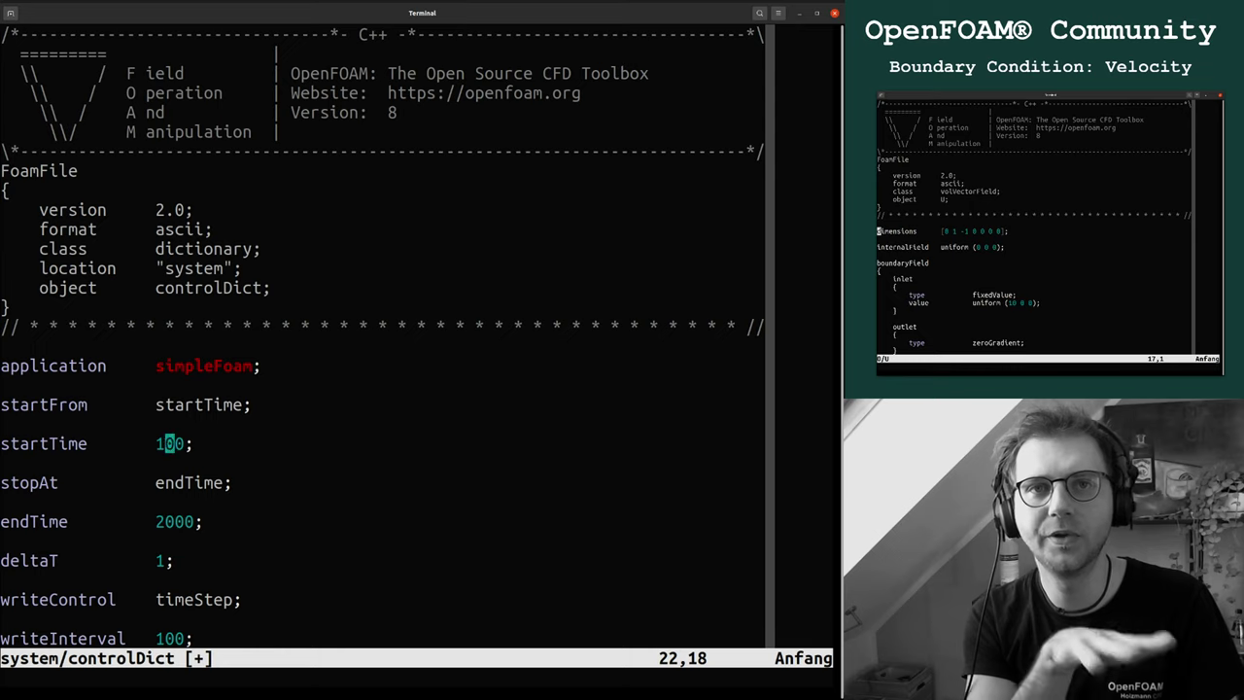
pyautogui.write('u')
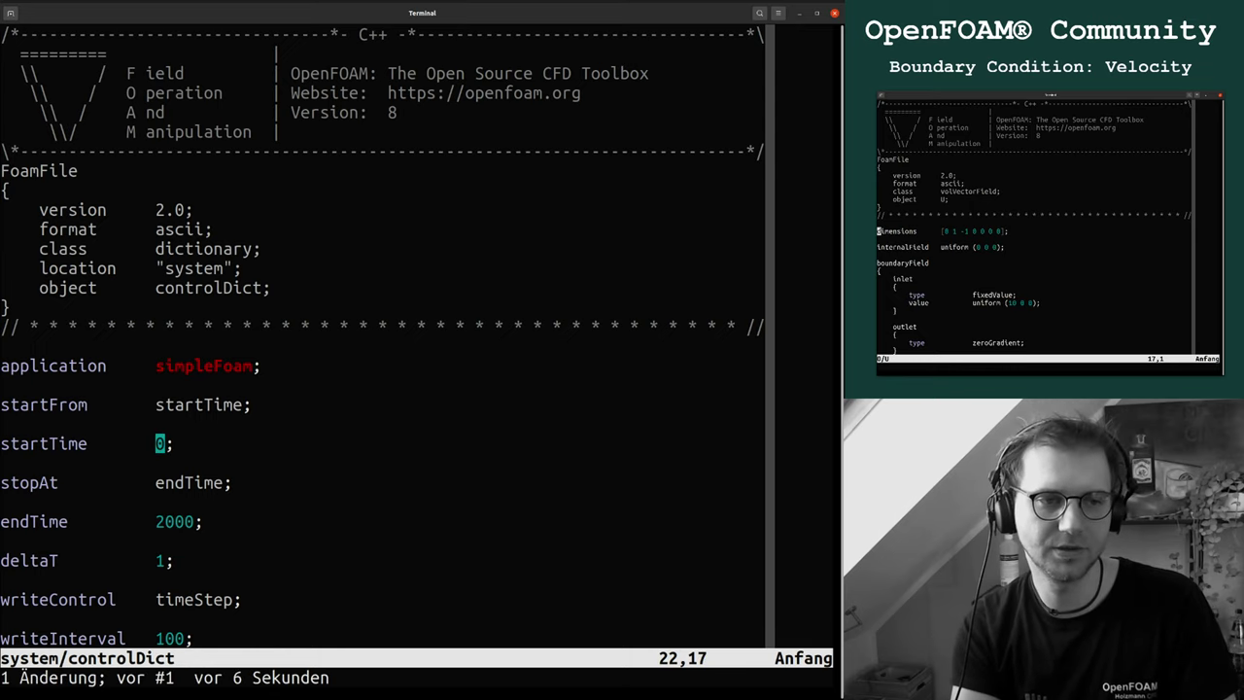
pyautogui.write(':q')
pyautogui.press('Return')
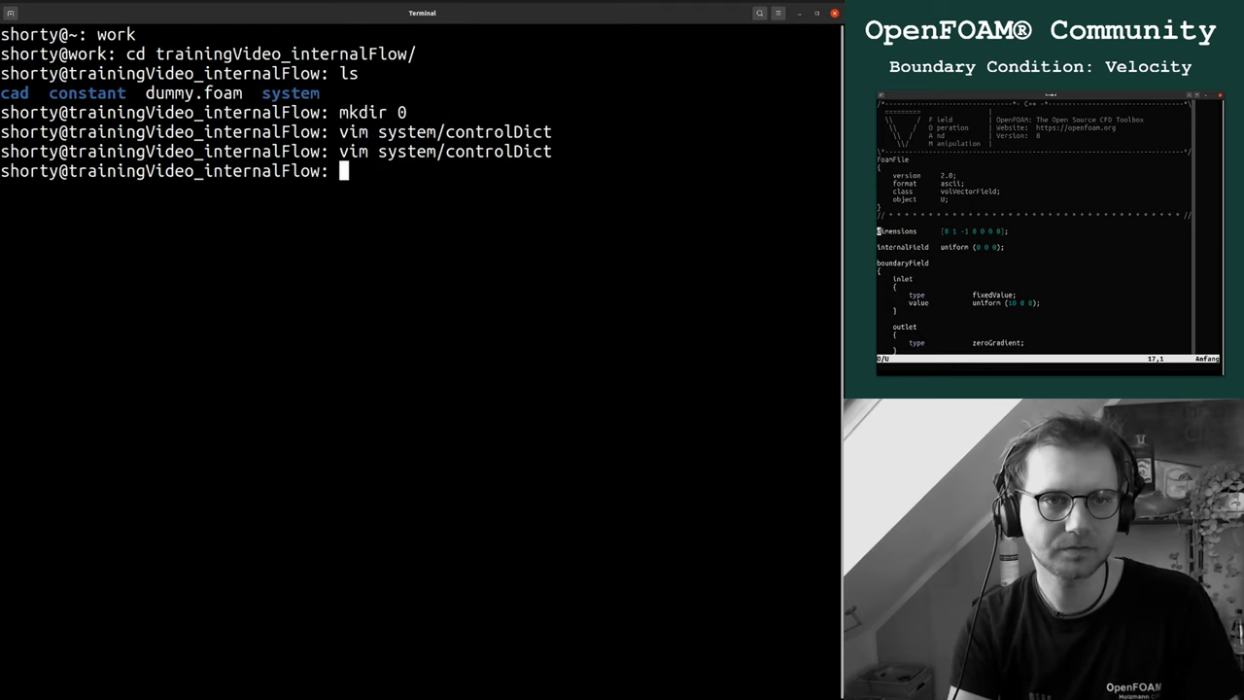
# List the case folder and highlight the new 0 folder
pyautogui.write('ls')
pyautogui.press('Return')
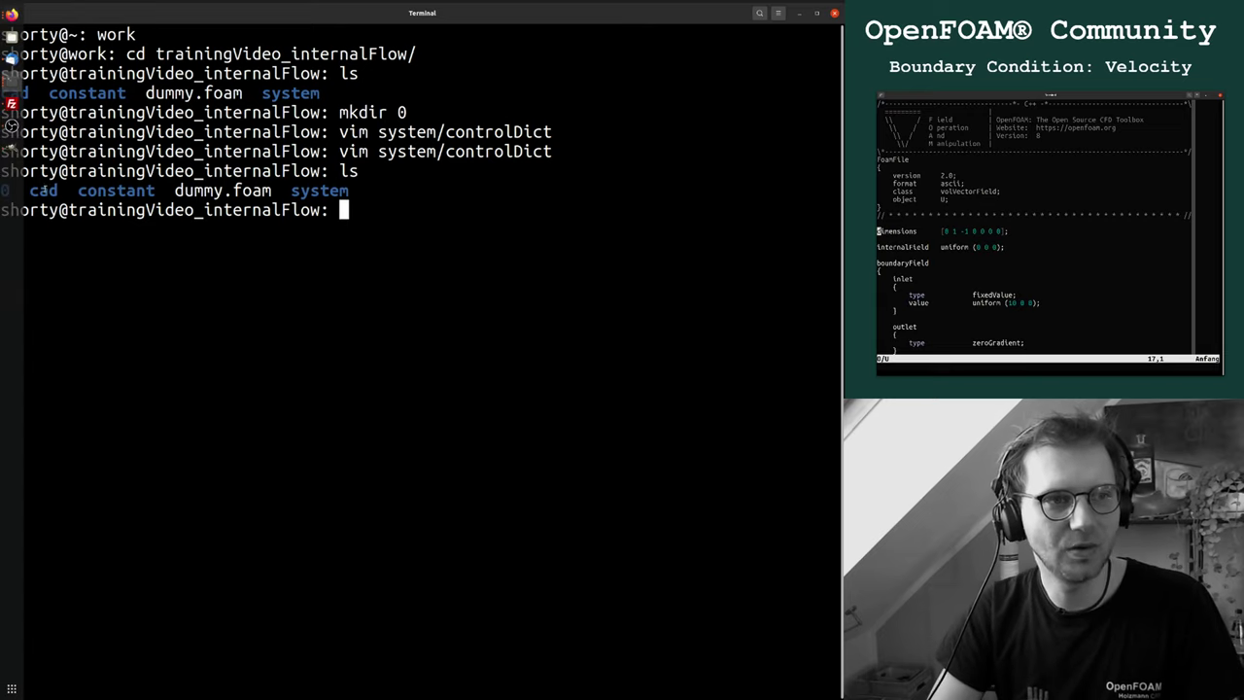
pyautogui.doubleClick(5, 191)
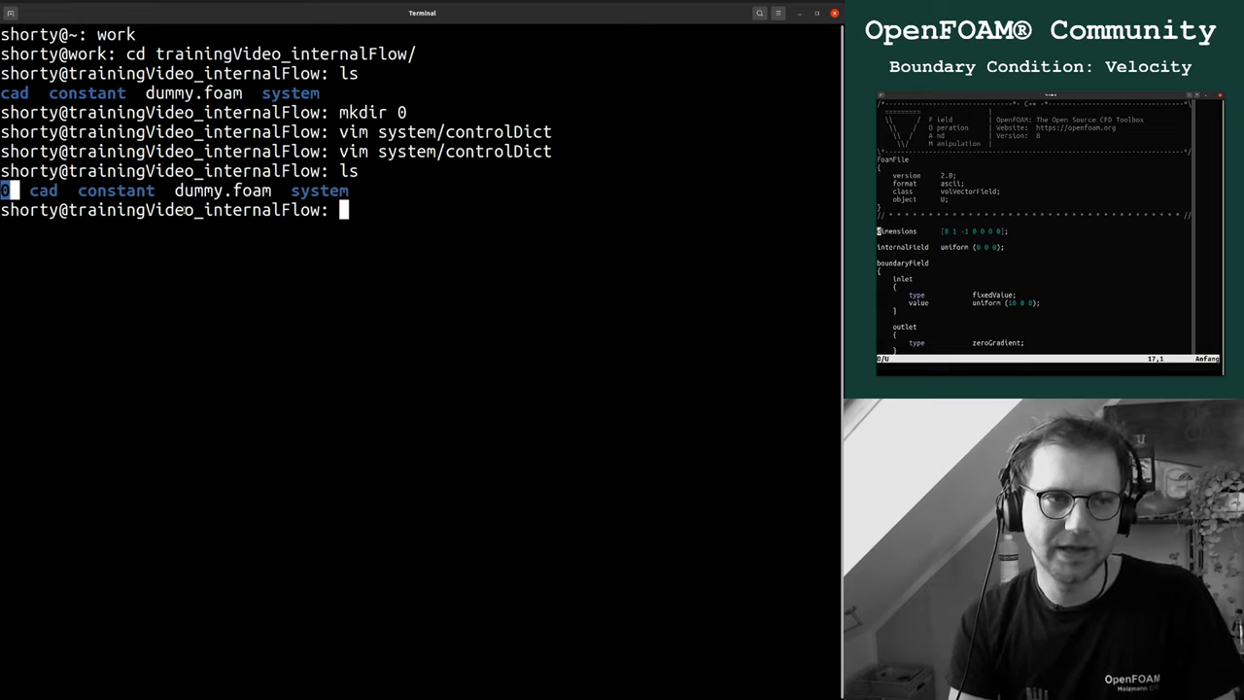
# Discard the unfinished copy command and load the OpenFOAM 8 environment with fo8
pyautogui.write('cp')
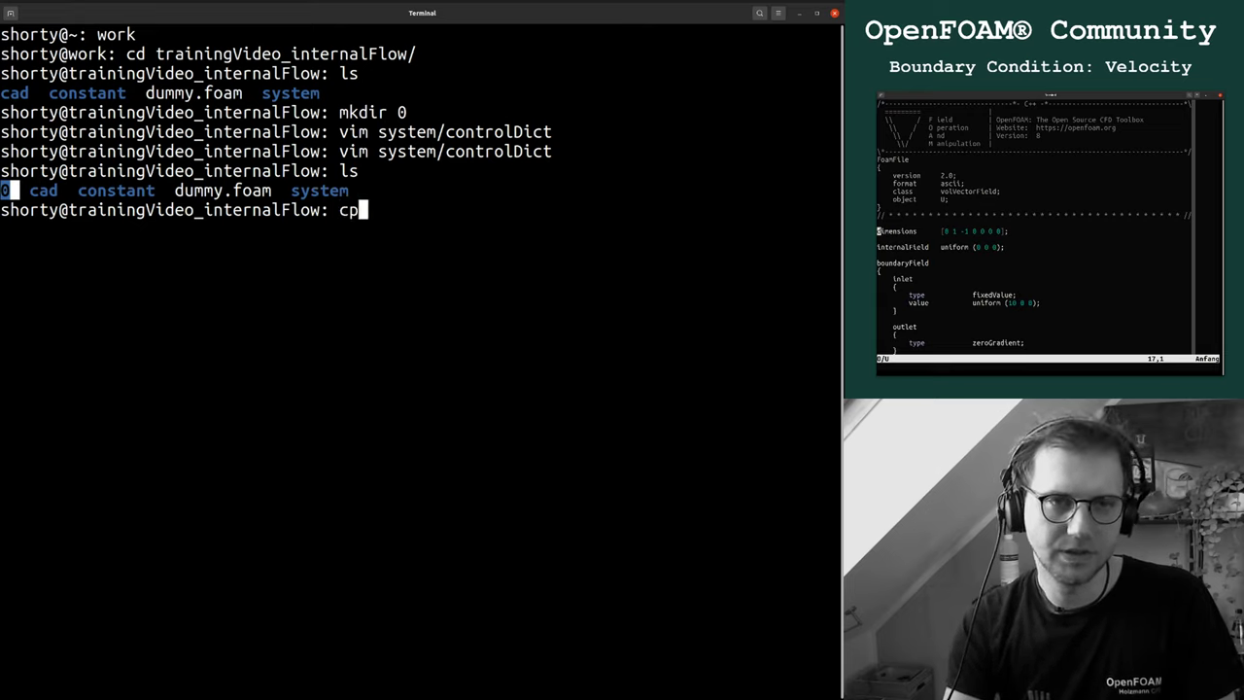
pyautogui.write(' $FOAM_T')
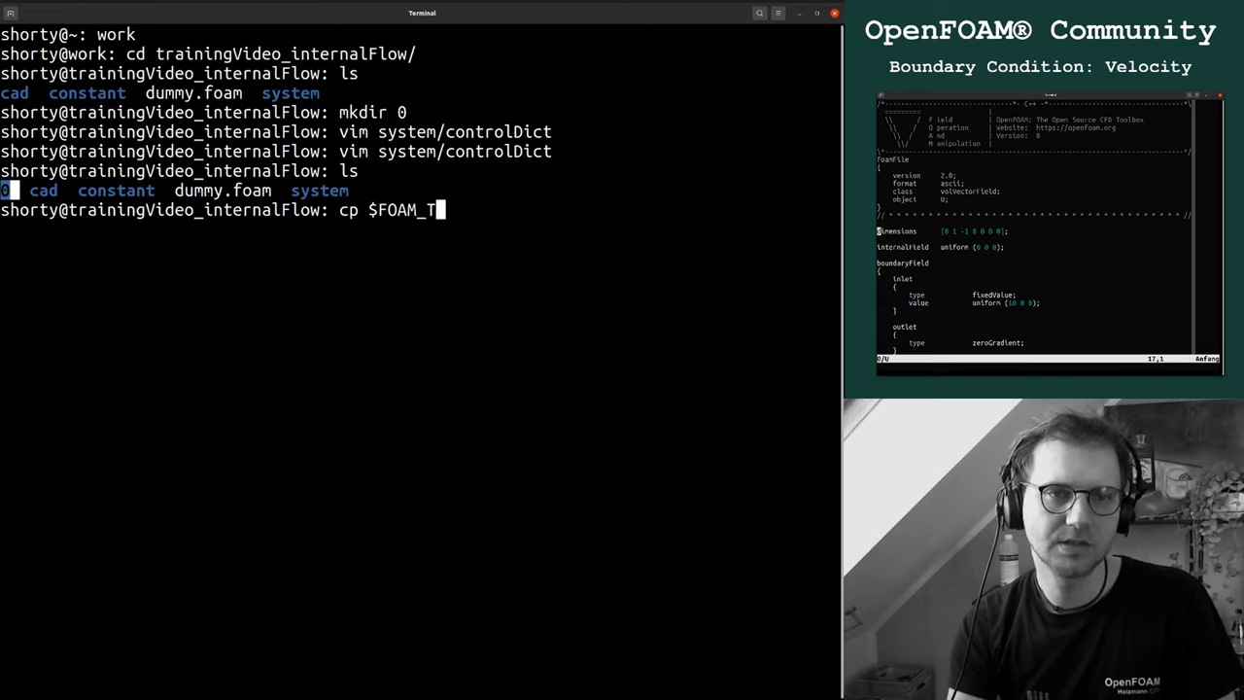
pyautogui.write('U')
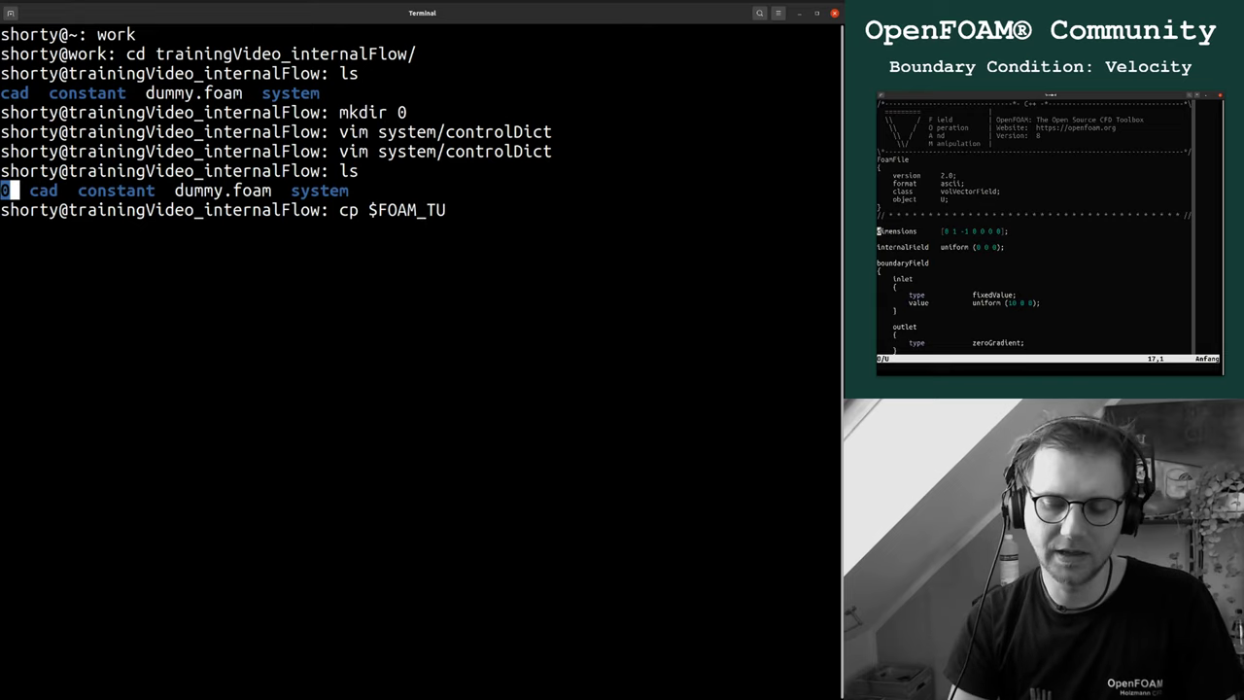
pyautogui.hotkey('ctrl', 'a')
pyautogui.press('Delete')
pyautogui.press('Delete')
pyautogui.press('Delete')
pyautogui.press('Delete')
pyautogui.press('Delete')
pyautogui.press('Delete')
pyautogui.press('Delete')
pyautogui.press('Delete')
pyautogui.press('Delete')
pyautogui.press('Delete')
pyautogui.press('Delete')
pyautogui.write('fo8')
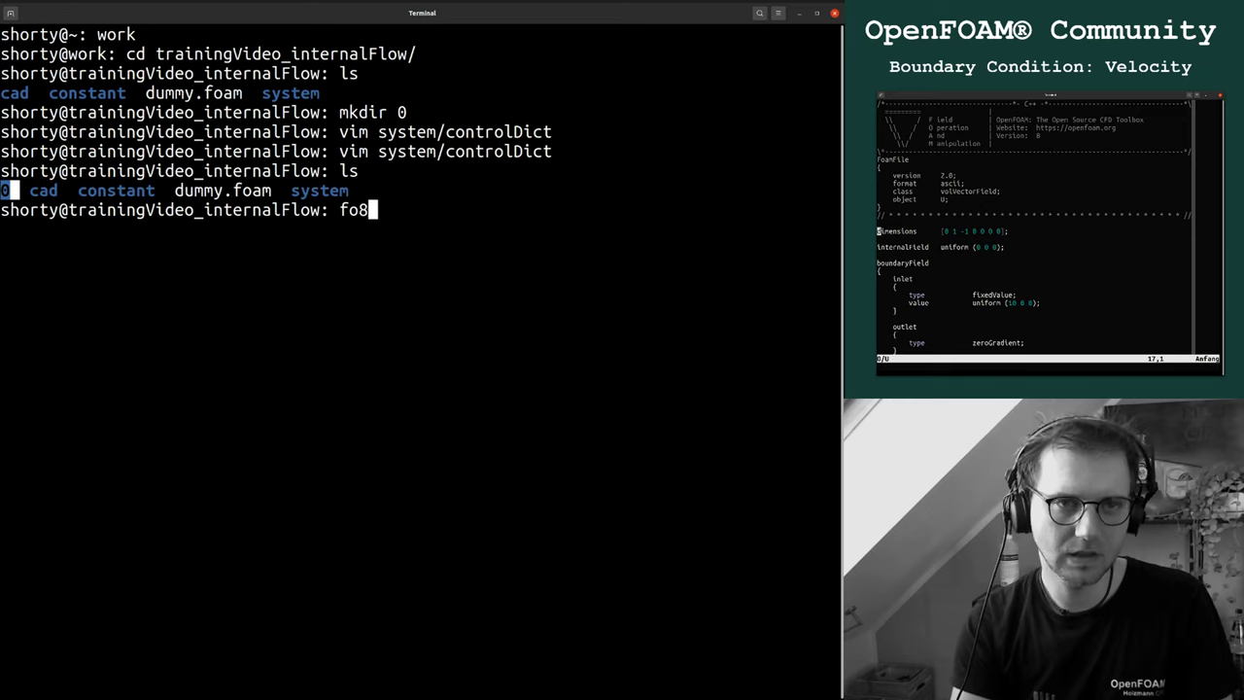
pyautogui.press('Return')
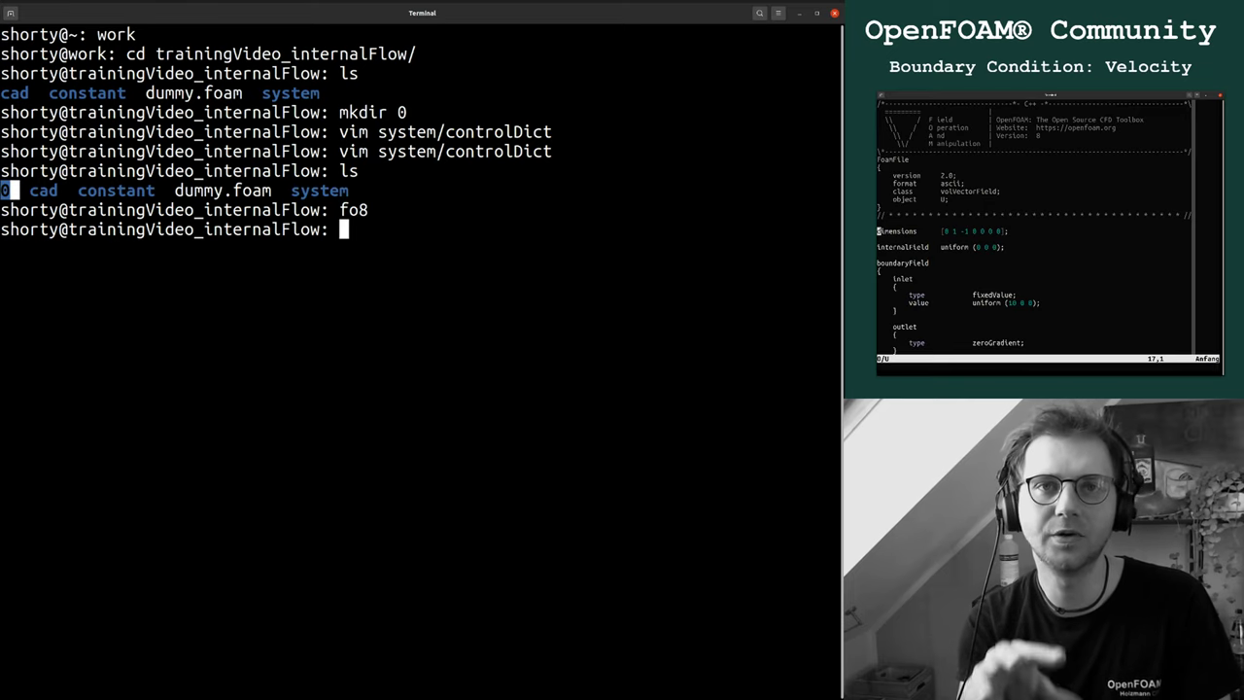
# Build the copy path up to $FOAM_TUTORIALS/incompressible/pimpleFoam/laminar
pyautogui.write('cp $FOAM_TUTORIALS')
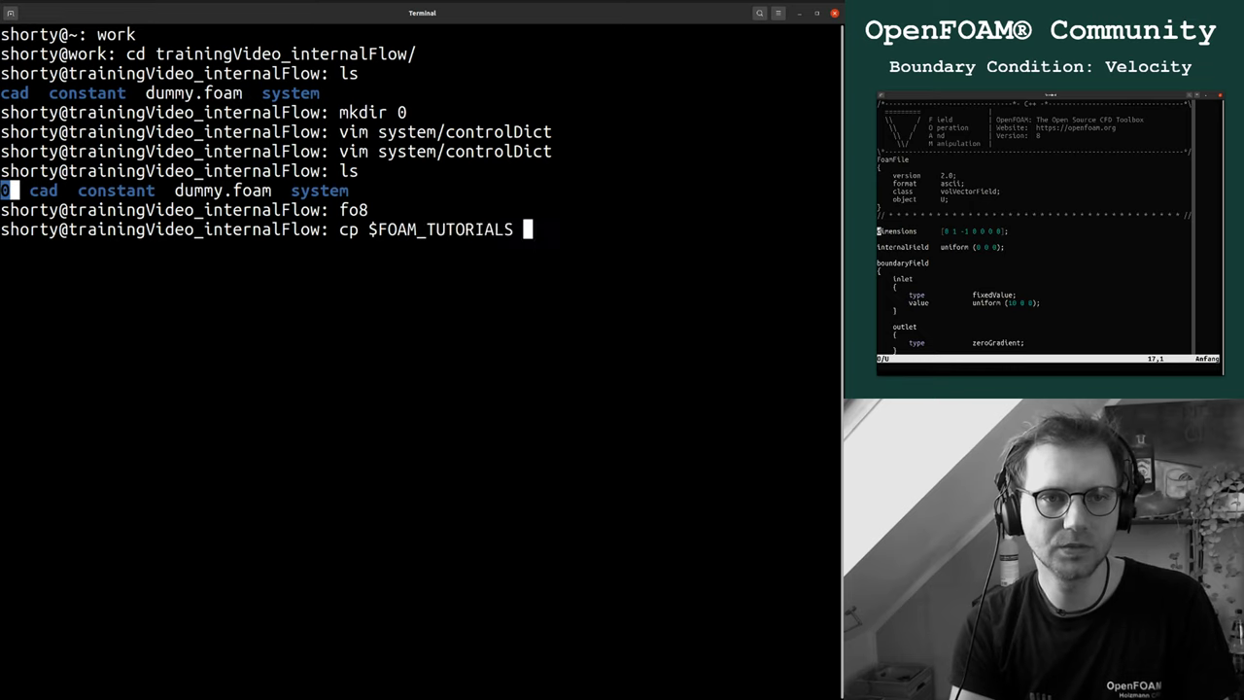
pyautogui.press('BackSpace')
pyautogui.write('/in')
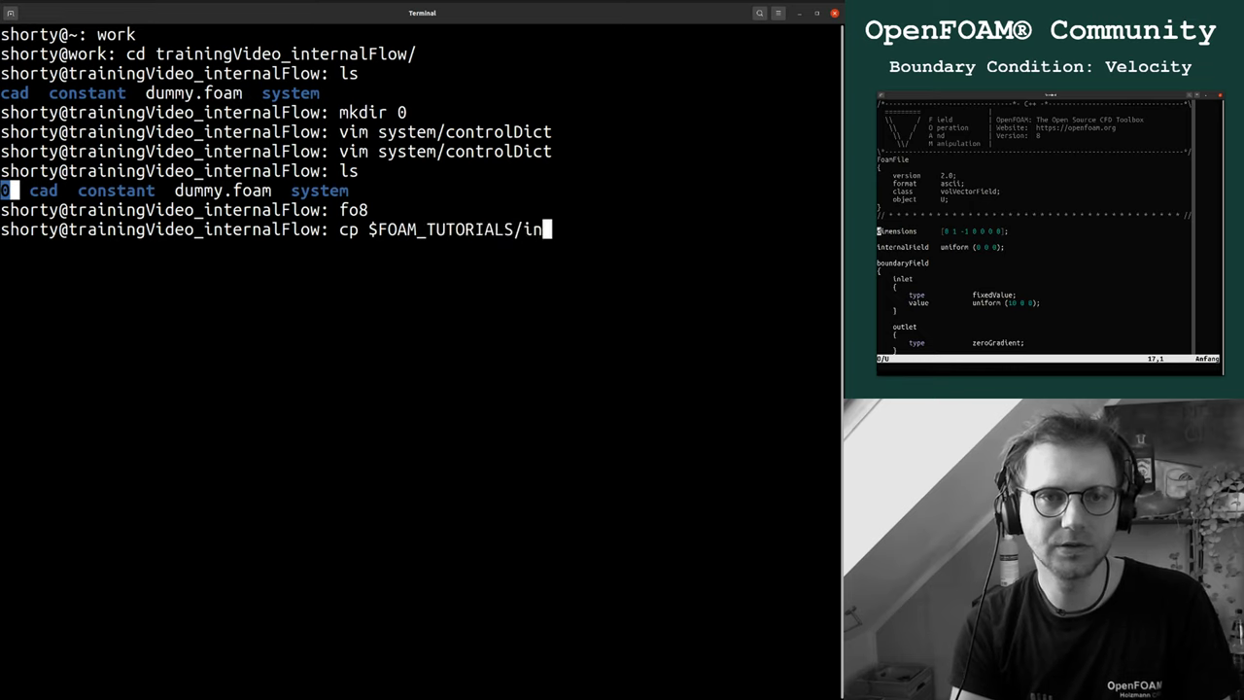
pyautogui.press('Tab')
pyautogui.write('pim')
pyautogui.press('Tab')
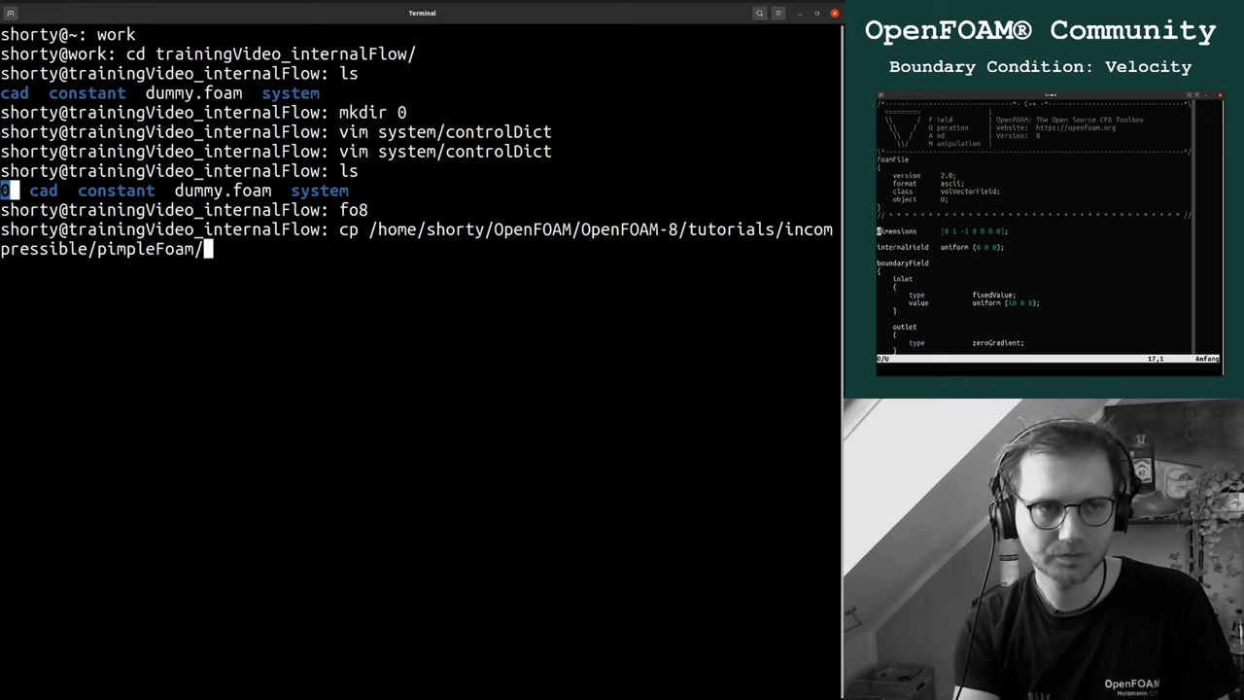
pyautogui.write('R')
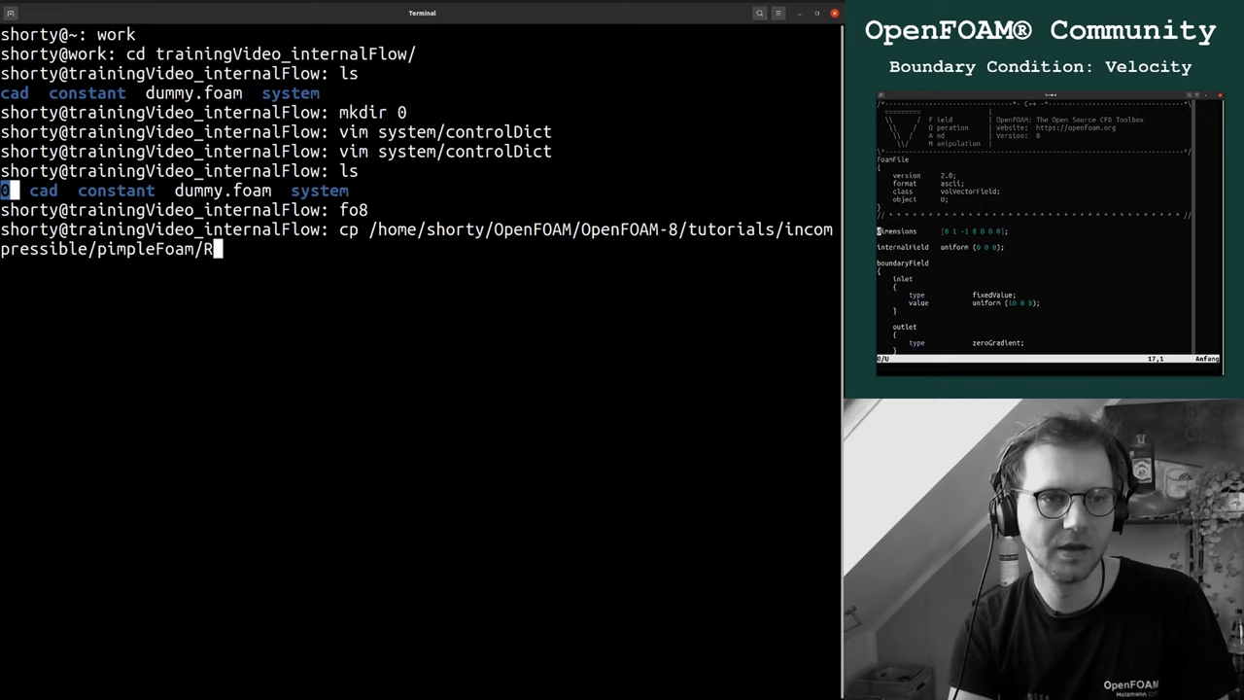
pyautogui.press('Tab')
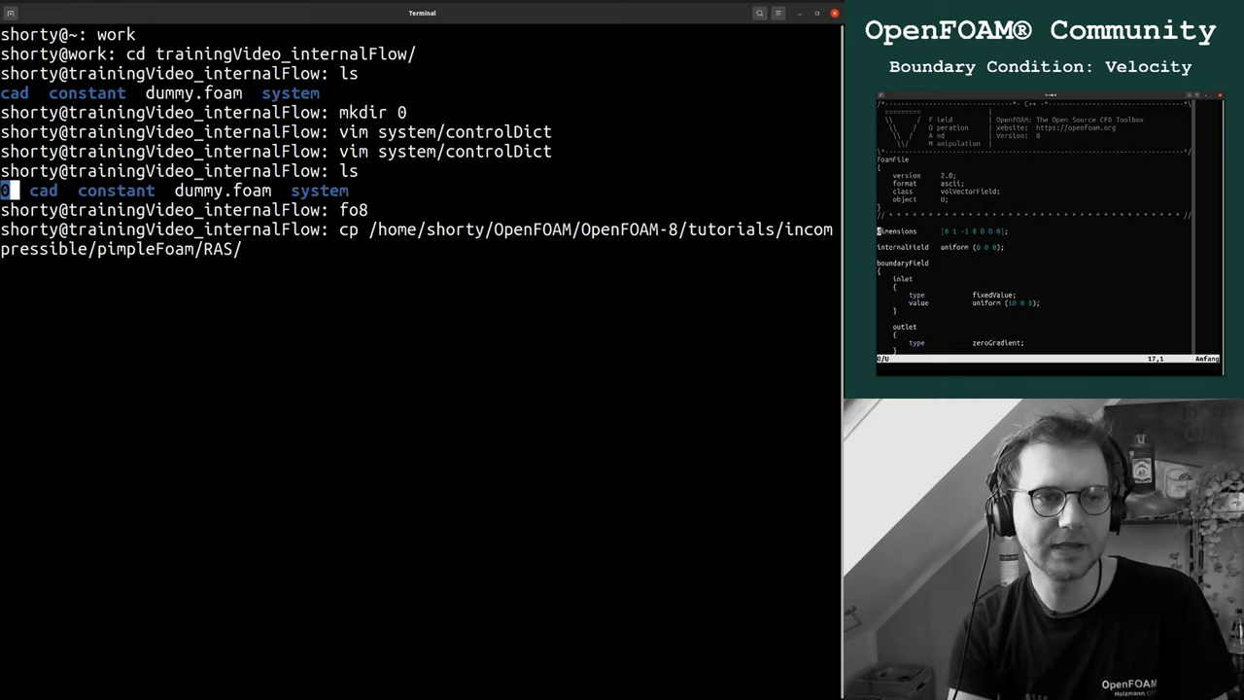
pyautogui.press('BackSpace')
pyautogui.press('BackSpace')
pyautogui.press('BackSpace')
pyautogui.press('BackSpace')
pyautogui.write('la')
pyautogui.press('Tab')
pyautogui.press('Tab')
pyautogui.press('Tab')
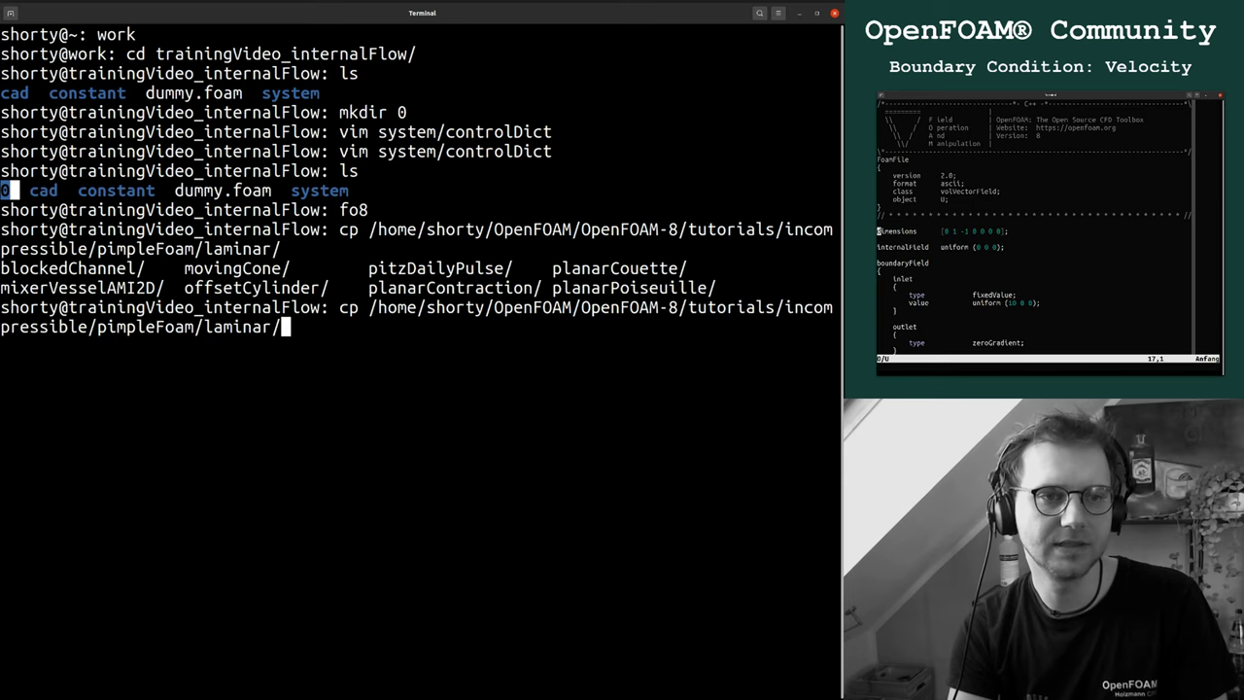
# Copy pitzDailyPulse/0/* into the case's 0/ folder and list it to confirm p and U
pyautogui.write('pi')
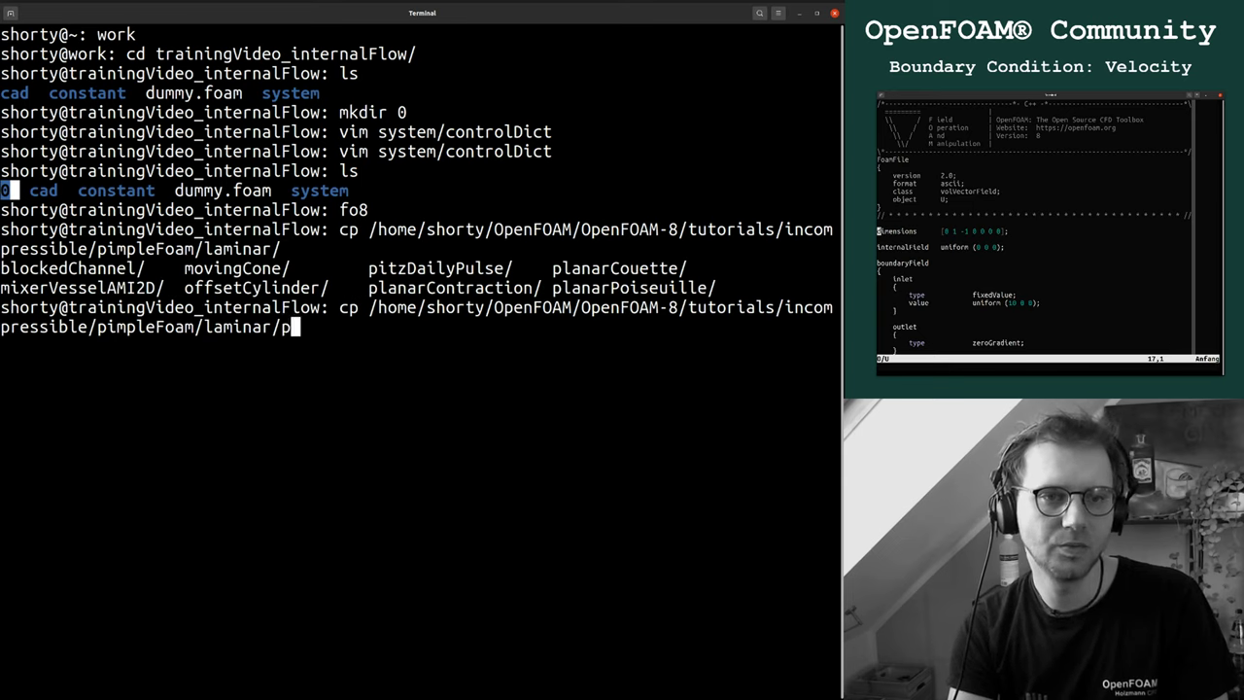
pyautogui.press('Tab')
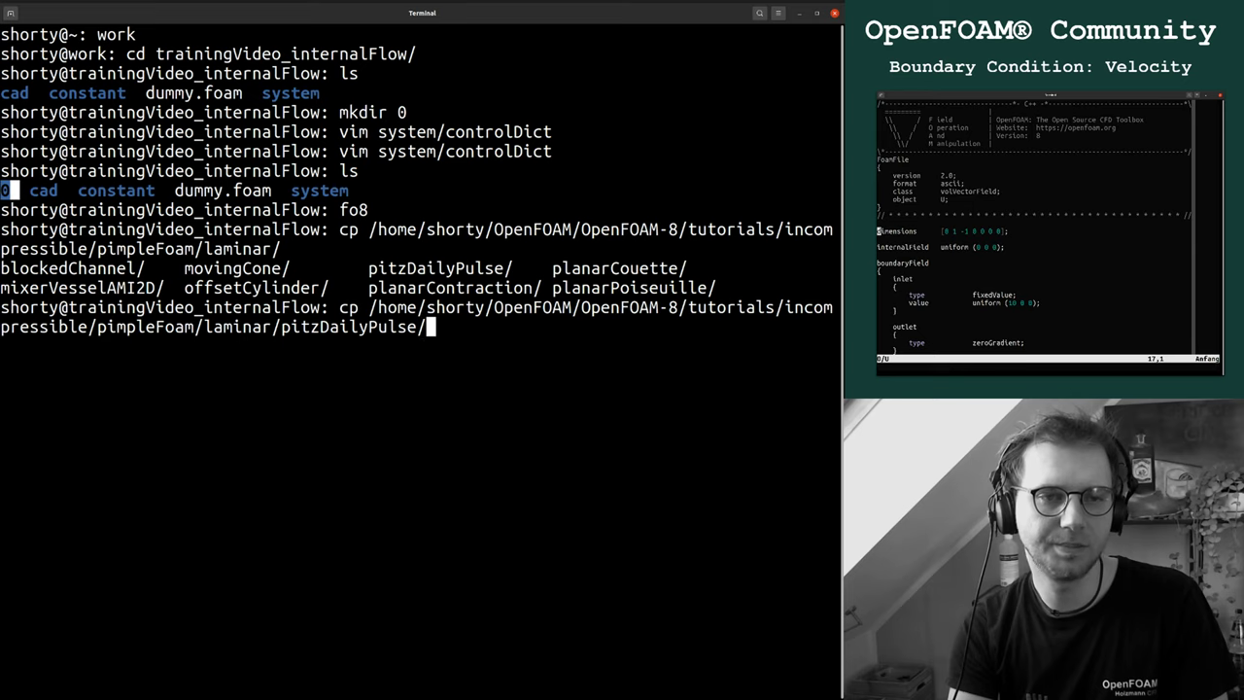
pyautogui.press('Tab')
pyautogui.press('Tab')
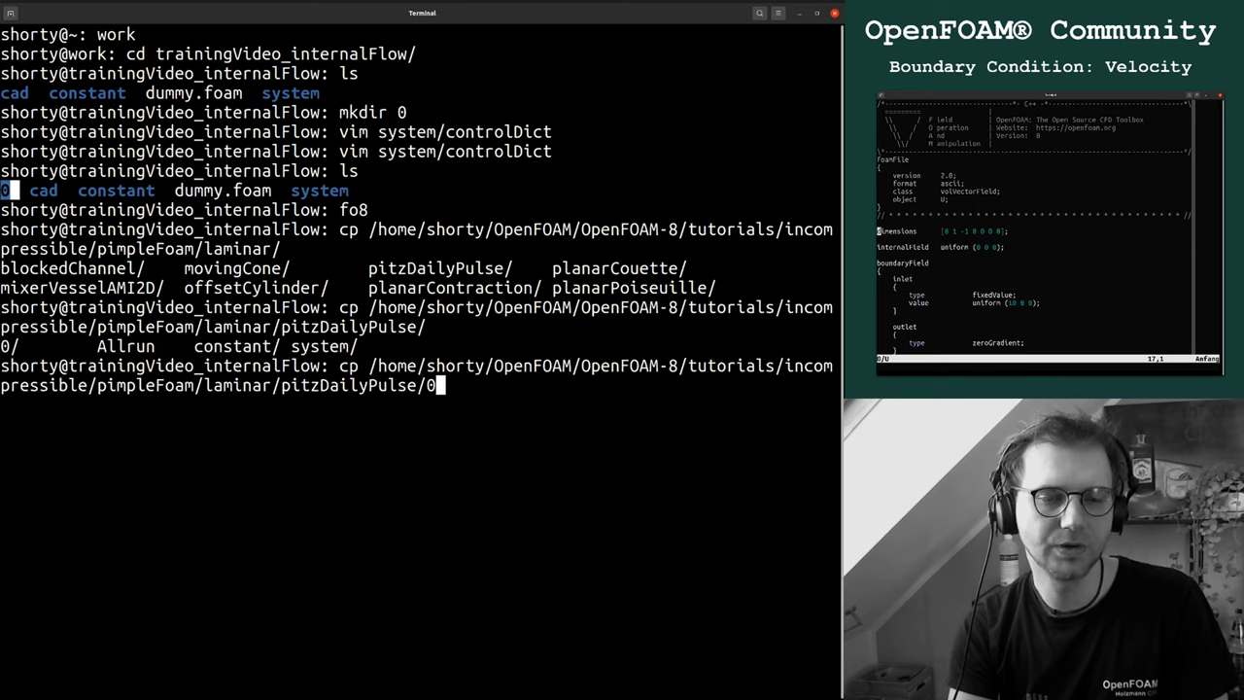
pyautogui.press('Tab')
pyautogui.press('Tab')
pyautogui.press('Tab')
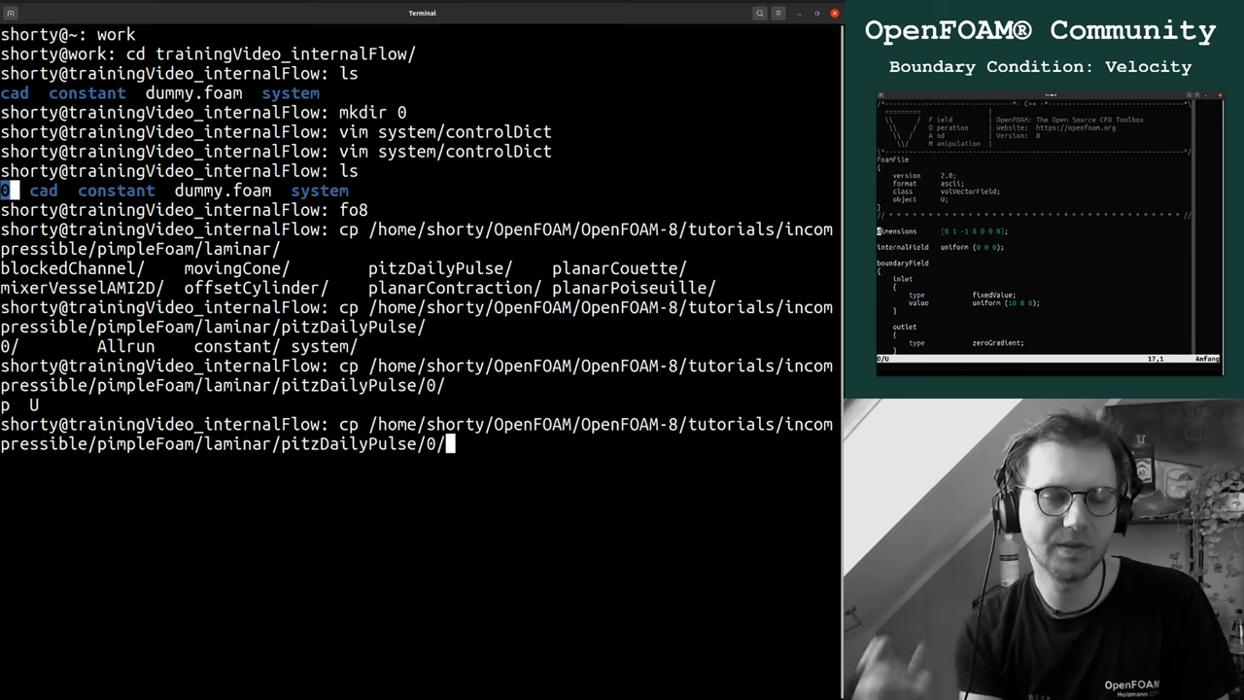
pyautogui.write('* ')
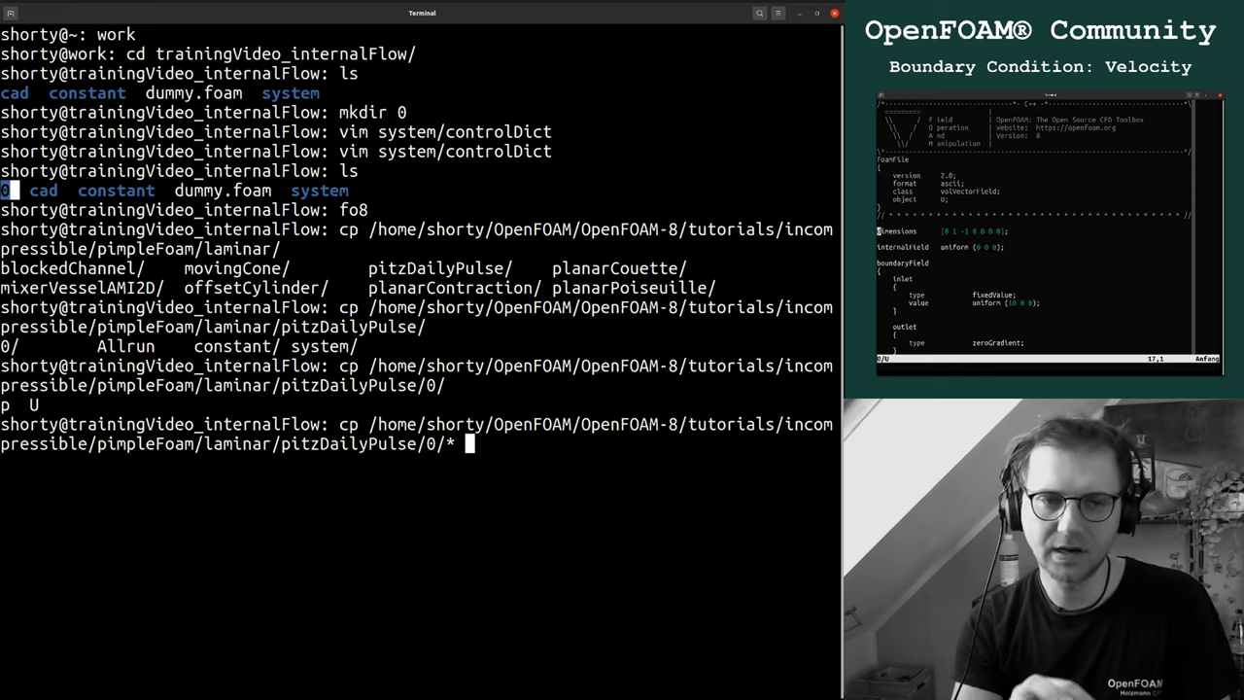
pyautogui.write('0/')
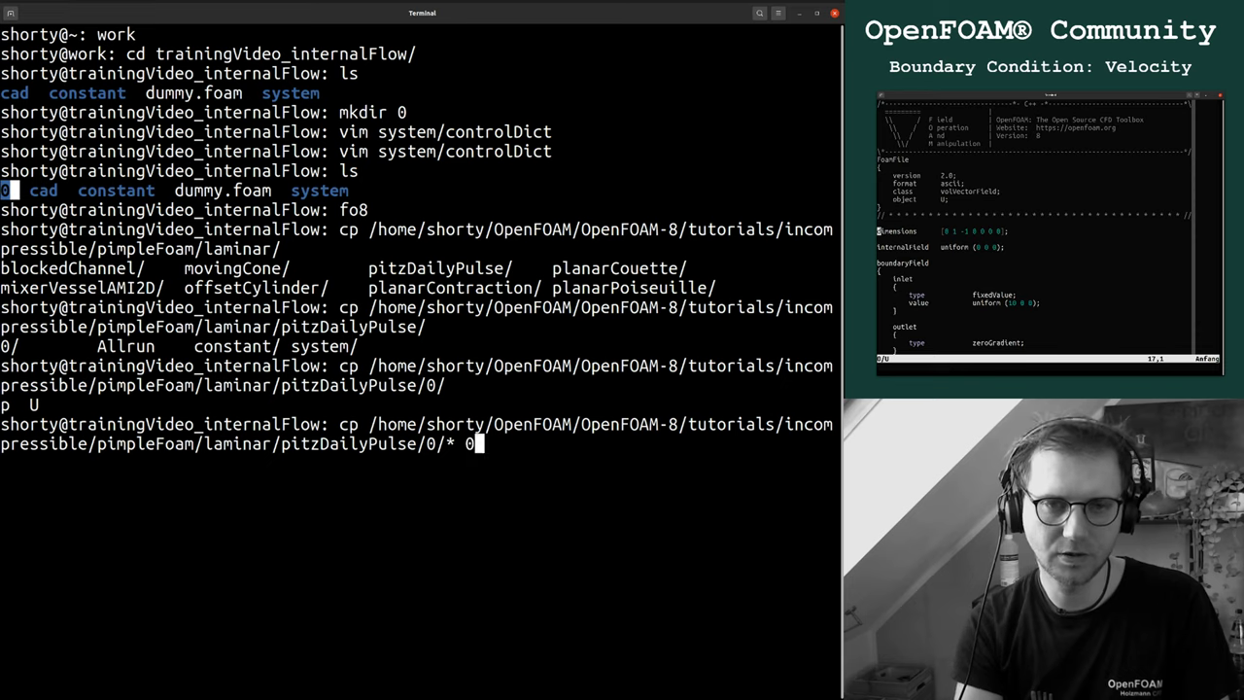
pyautogui.press('Return')
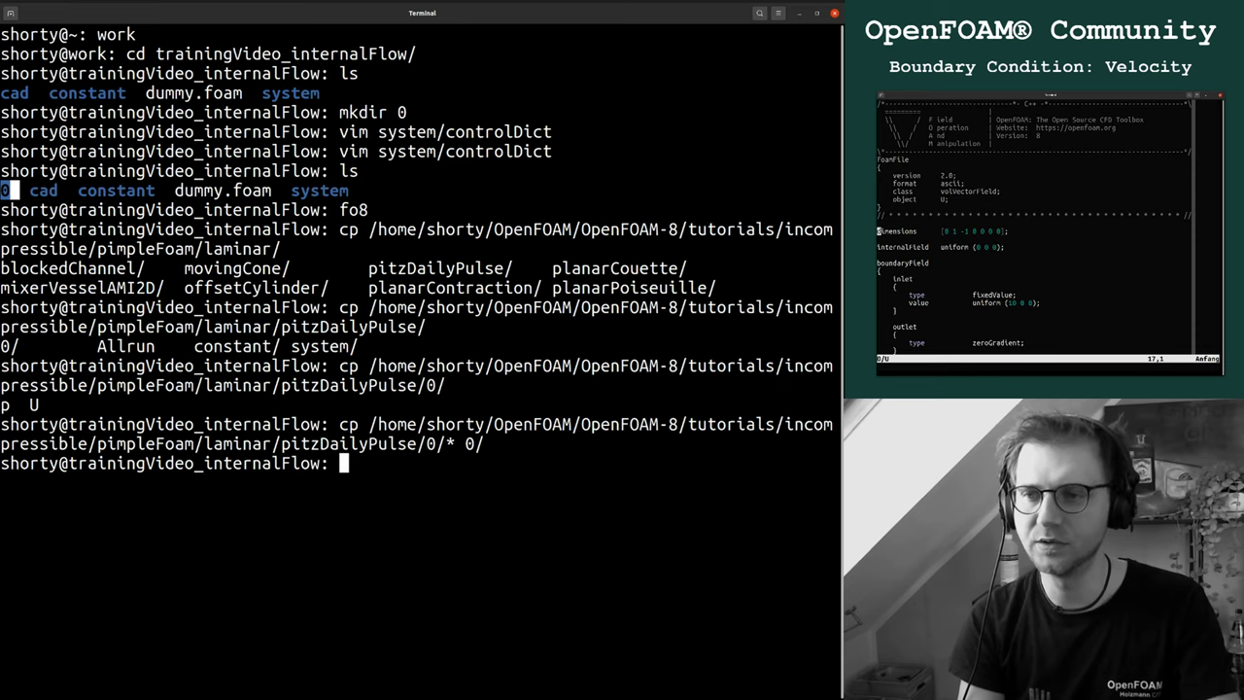
pyautogui.write('ls 0')
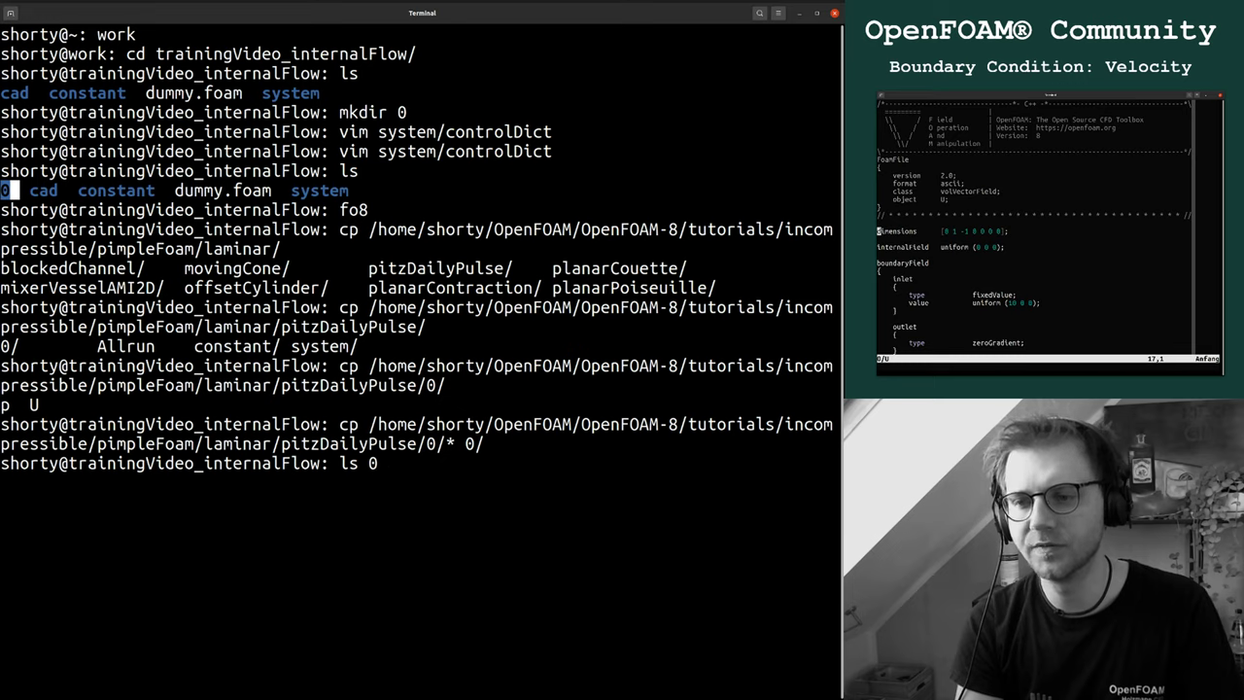
pyautogui.press('Return')
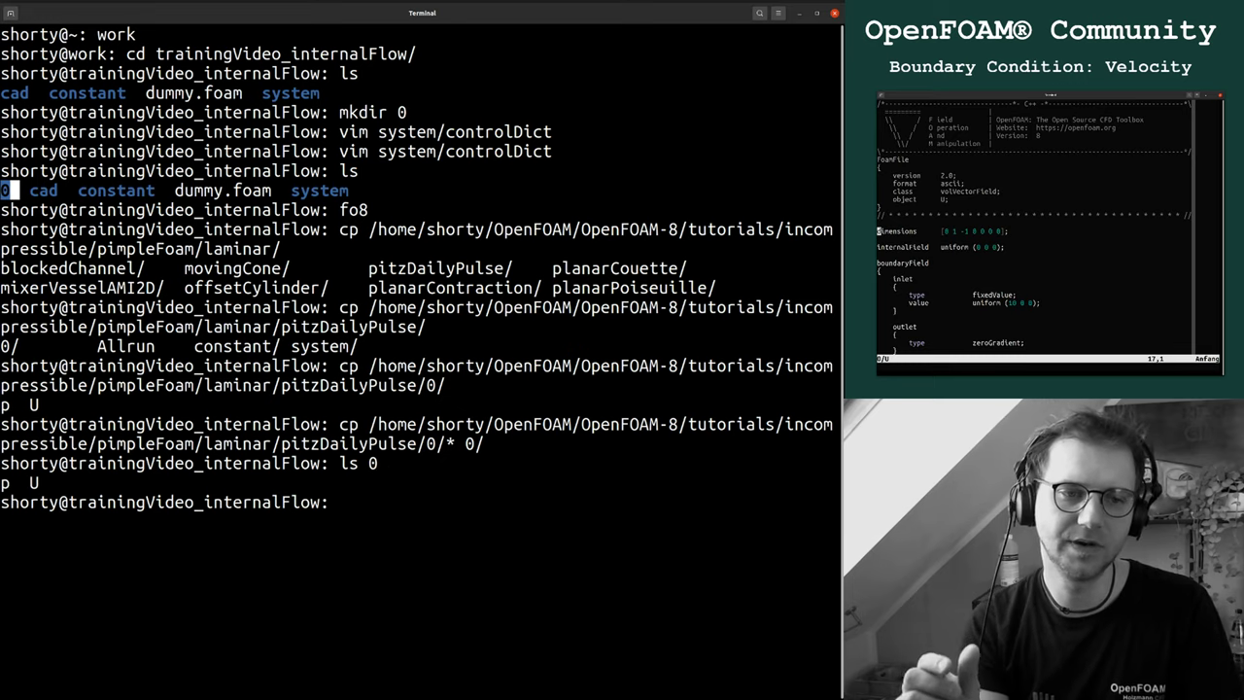
# Clear the terminal and print the case directory tree
pyautogui.write('clear')
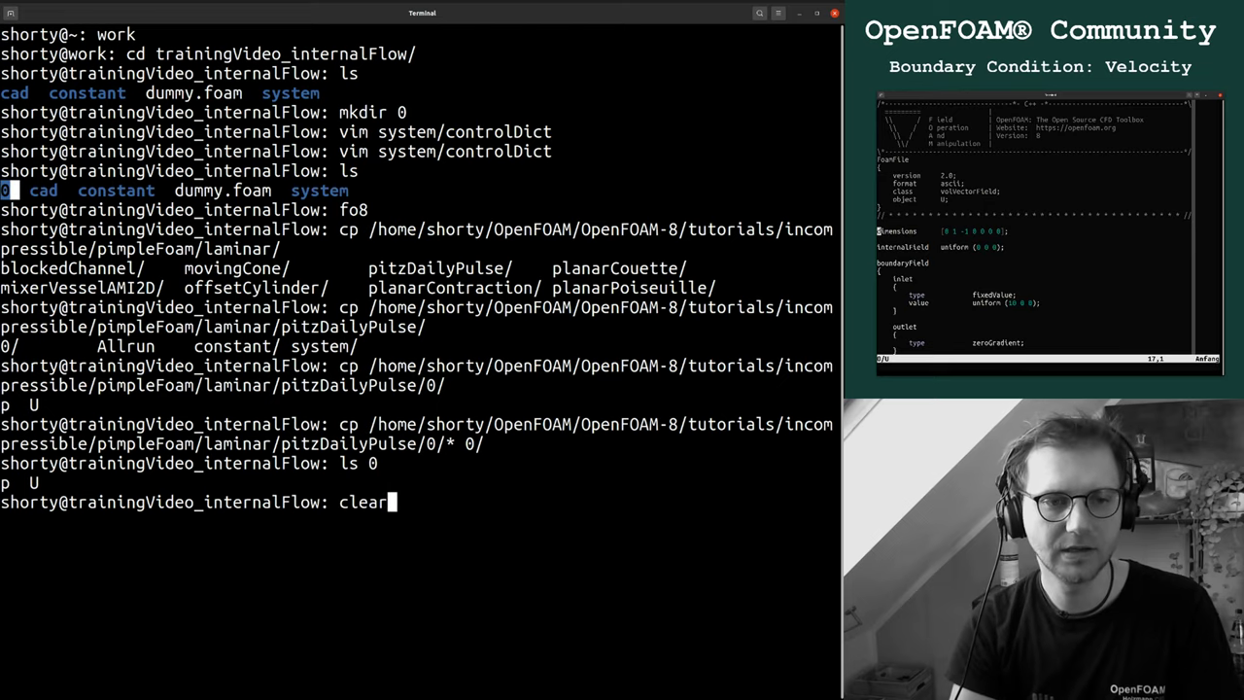
pyautogui.press('Return')
pyautogui.write('tree -L 1')
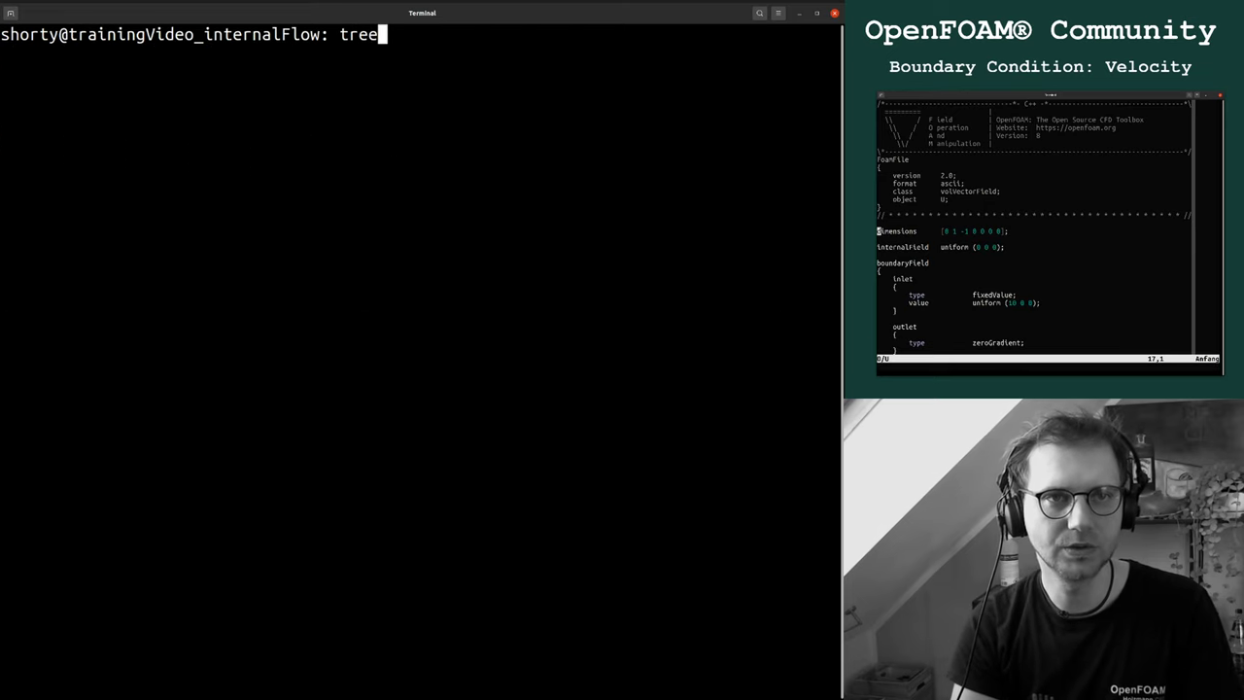
pyautogui.press('Return')
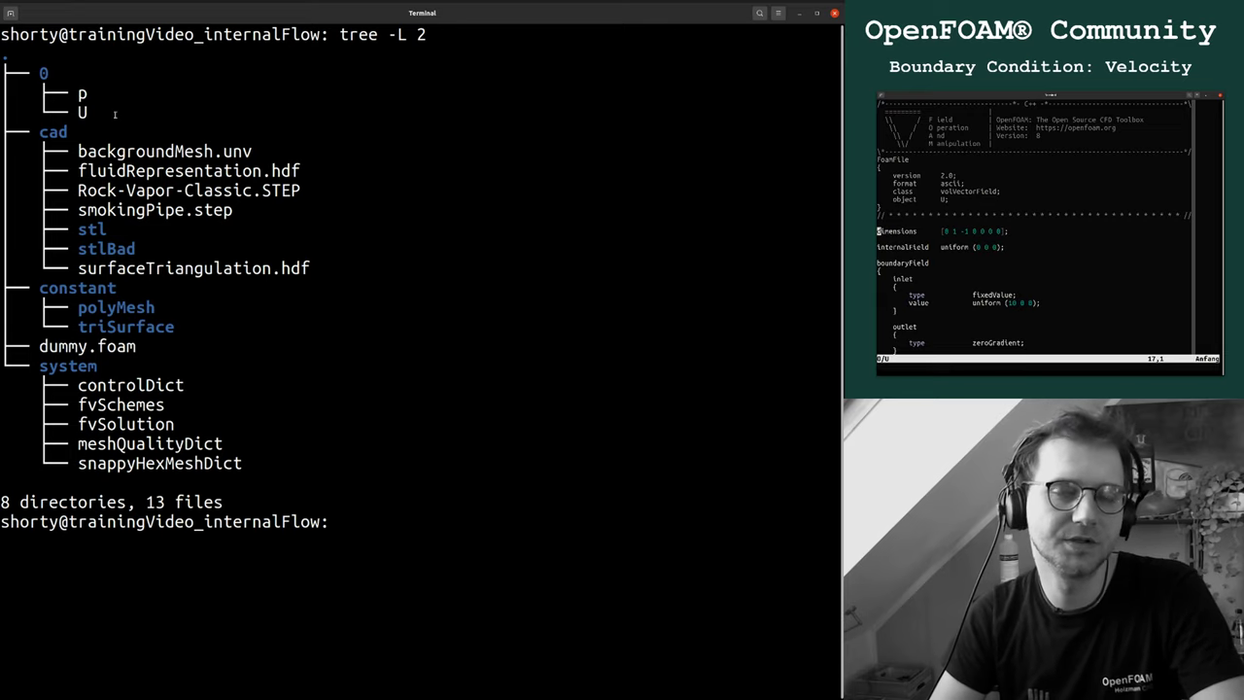
# Highlight the p file in the tree, then type and erase vim 0/U
pyautogui.moveTo(78, 95); pyautogui.dragTo(291, 96)
pyautogui.click(258, 152)
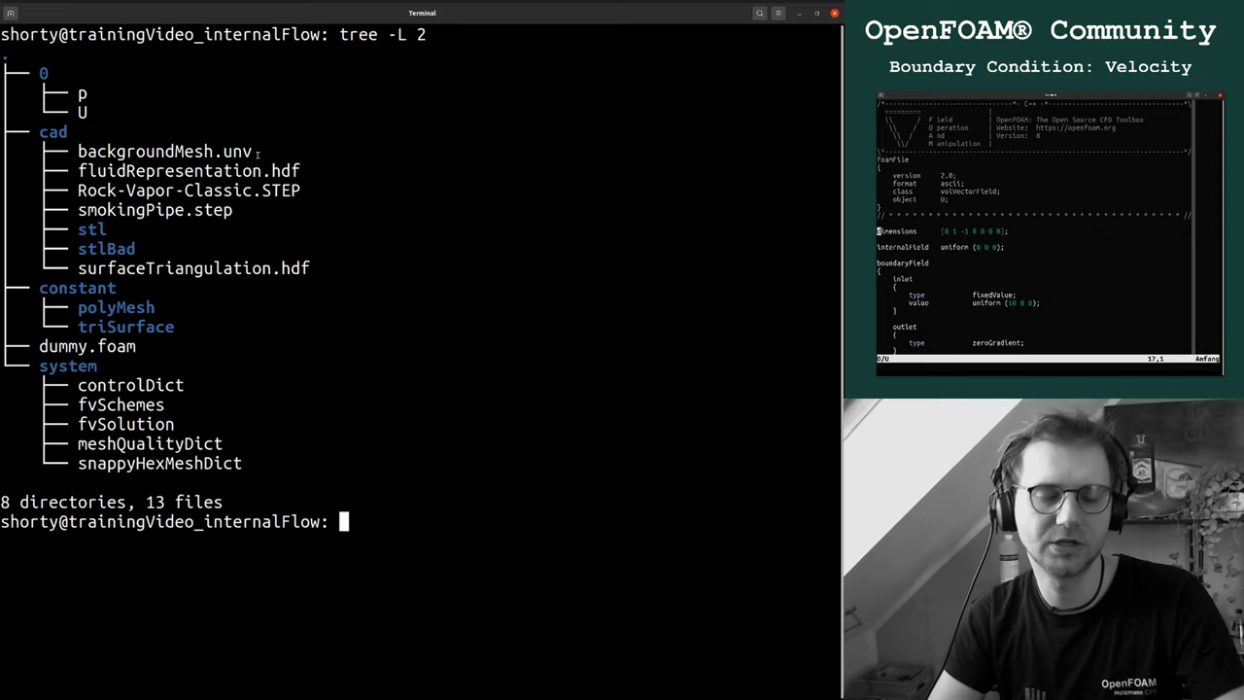
pyautogui.write('vim 0/U')
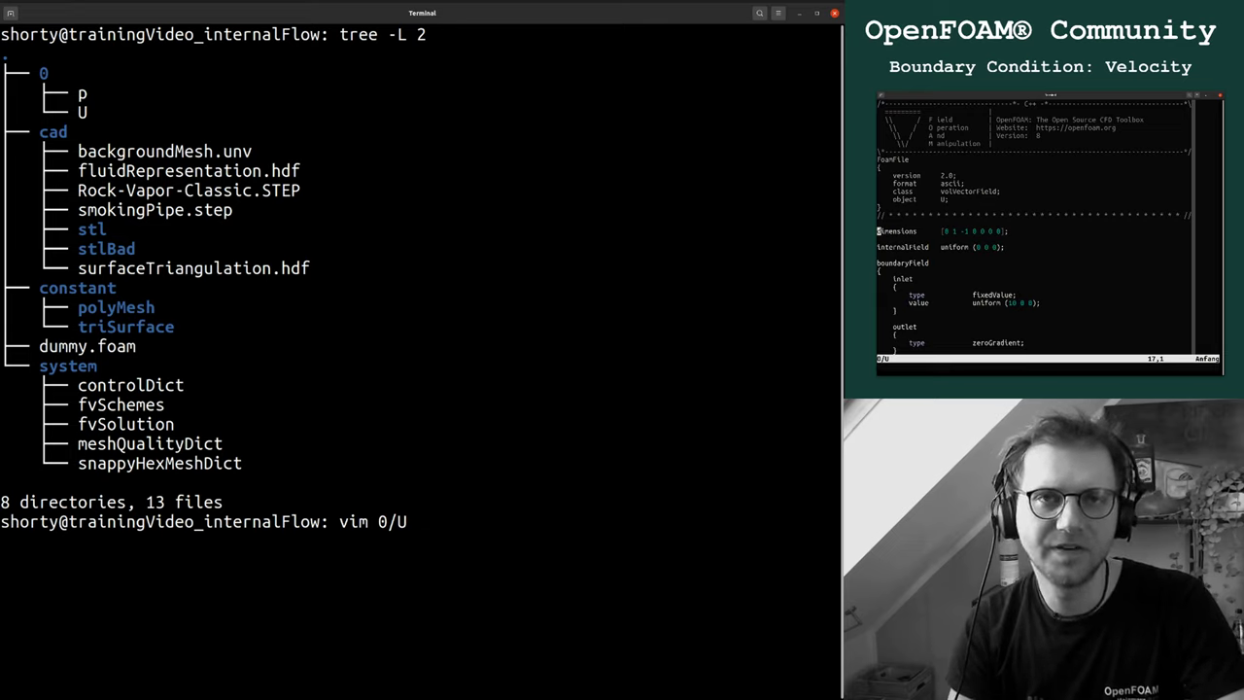
pyautogui.press('BackSpace')
pyautogui.press('BackSpace')
pyautogui.press('BackSpace')
pyautogui.press('BackSpace')
pyautogui.press('BackSpace')
pyautogui.press('BackSpace')
pyautogui.press('BackSpace')
pyautogui.press('BackSpace')
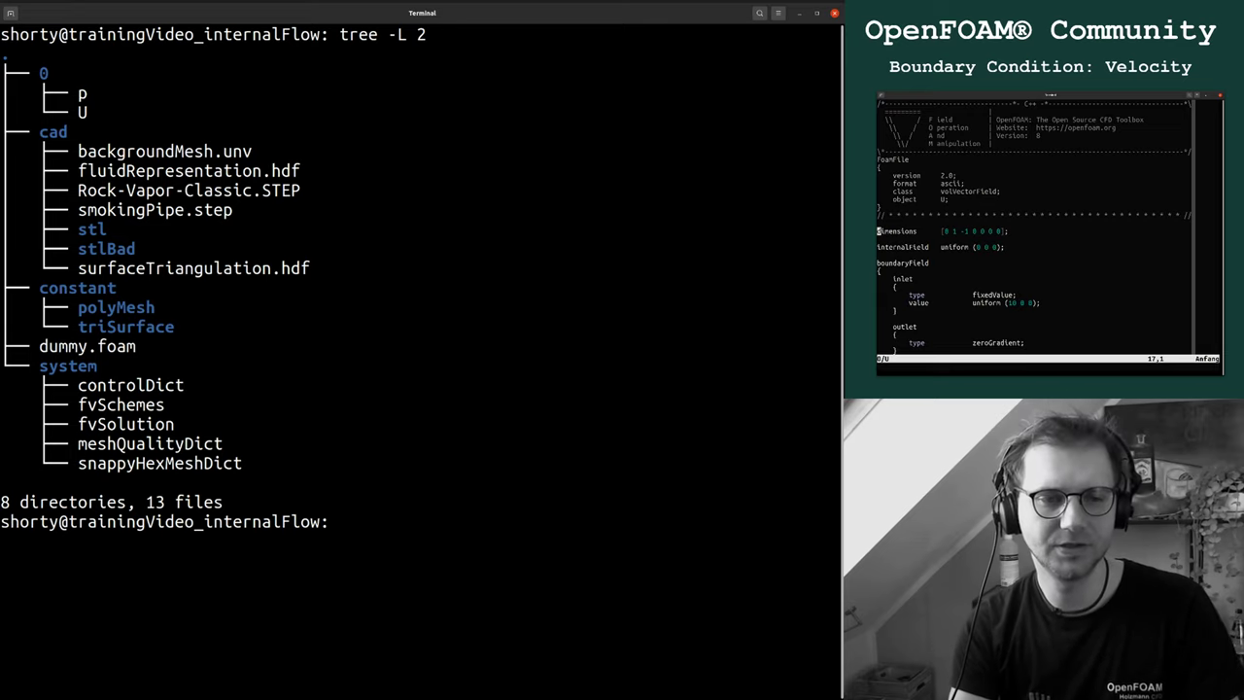
pyautogui.write('ge')
pyautogui.press('BackSpace')
pyautogui.write('di')
pyautogui.press('Left')
pyautogui.press('Left')
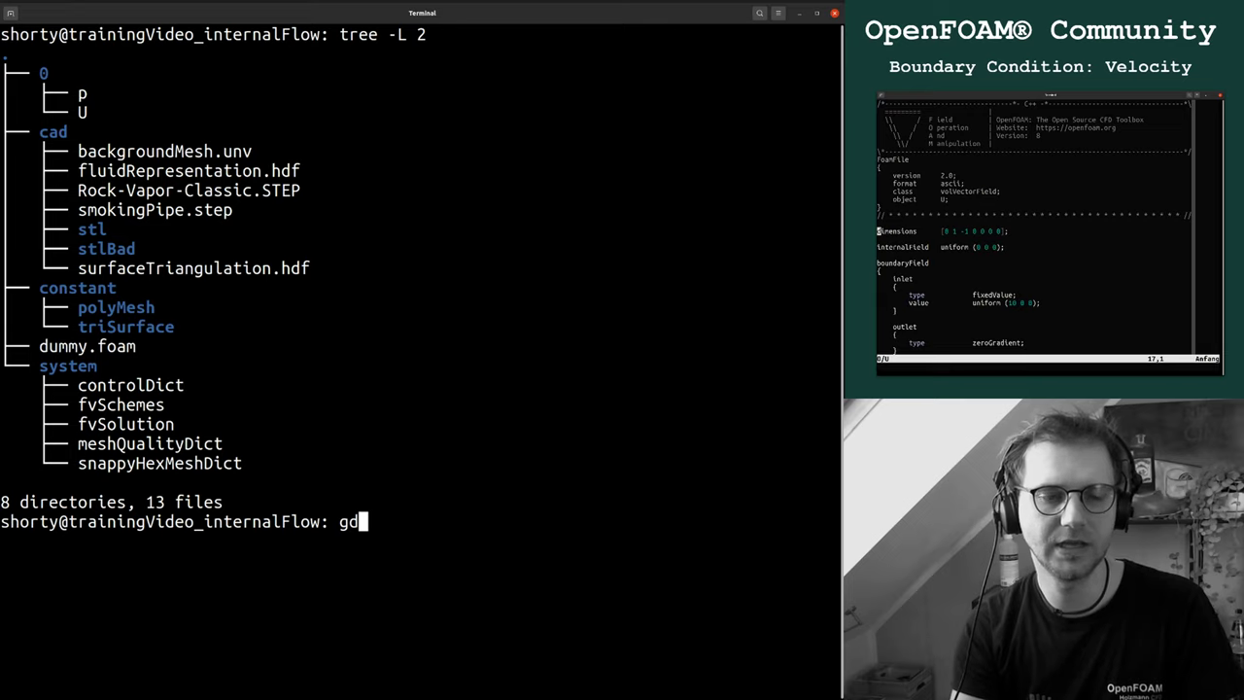
pyautogui.write('e')
pyautogui.press('End')
pyautogui.write('t U')
pyautogui.press('BackSpace')
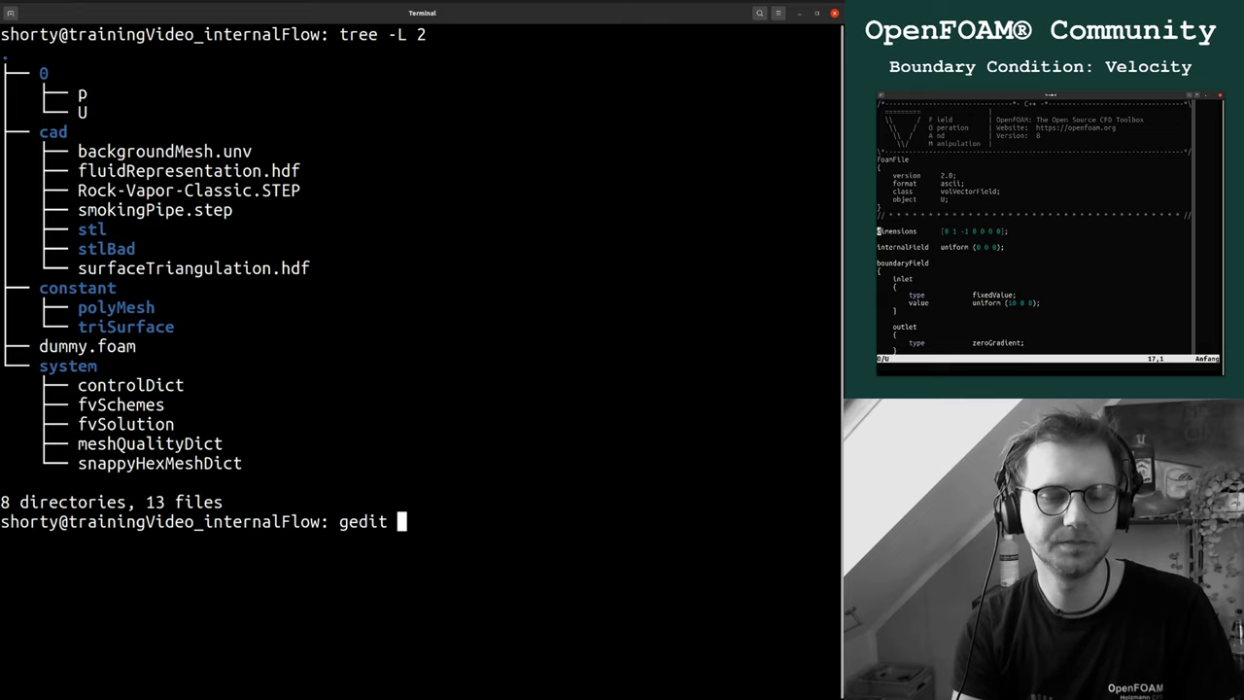
pyautogui.write('0/U')
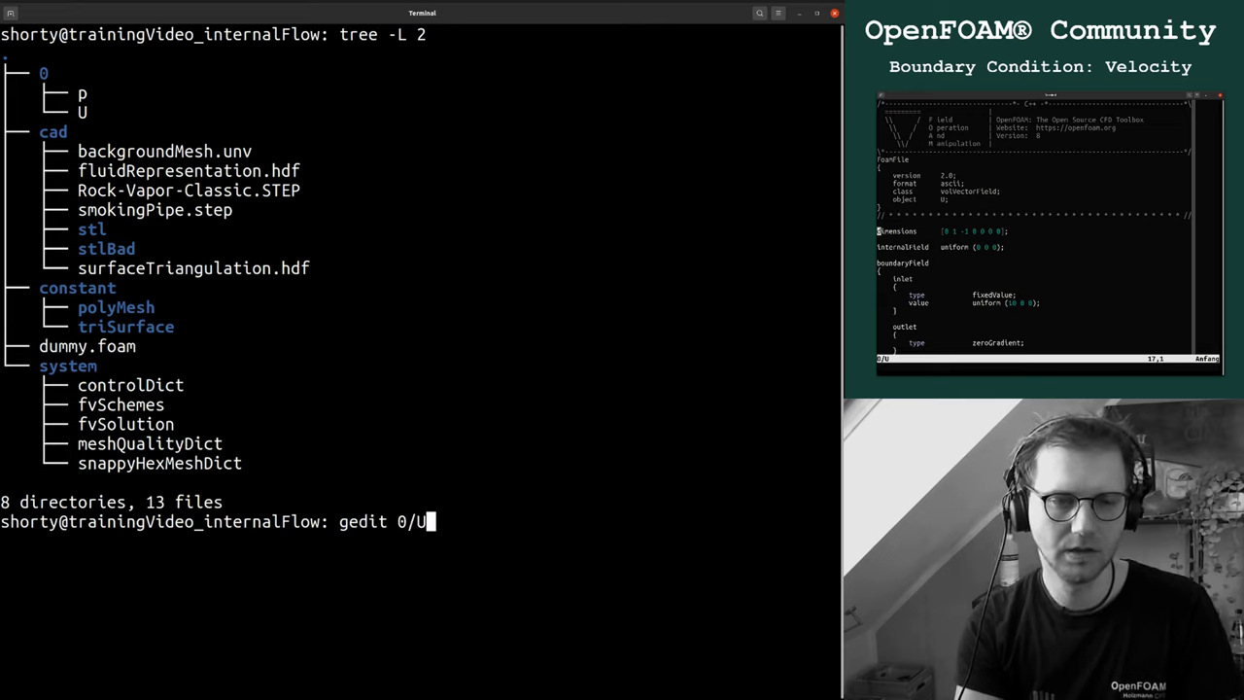
pyautogui.press('Return')
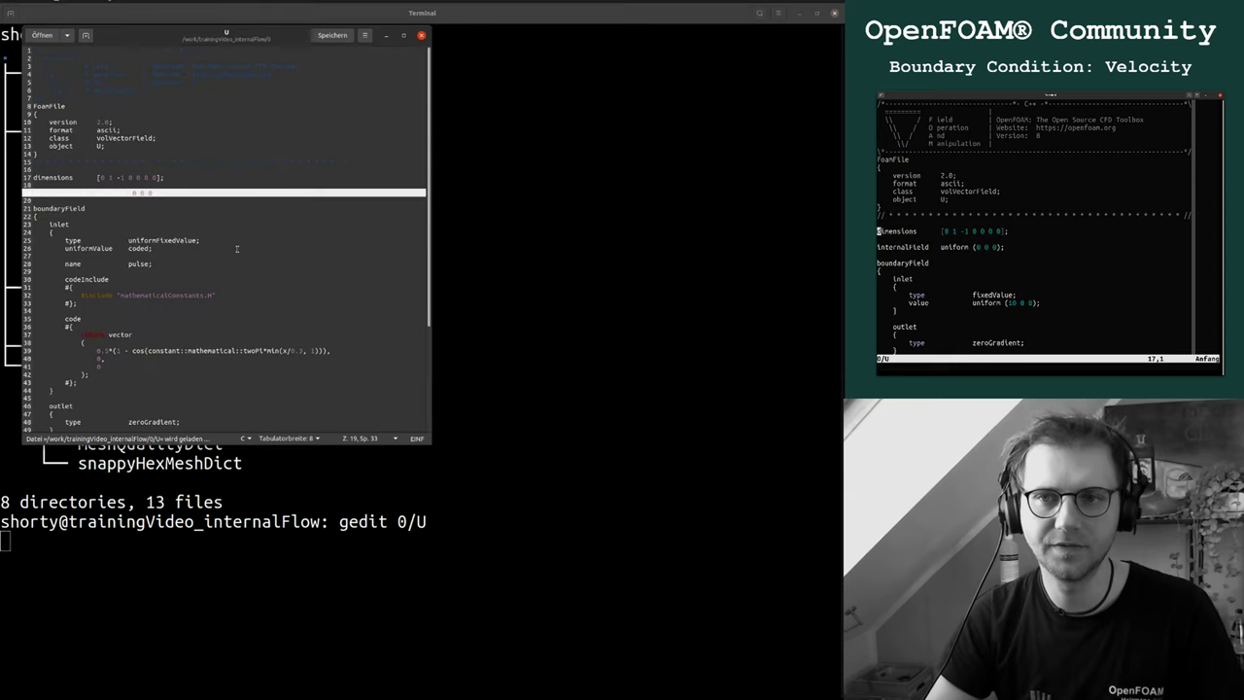
pyautogui.click(91, 227)
pyautogui.click(146, 248)
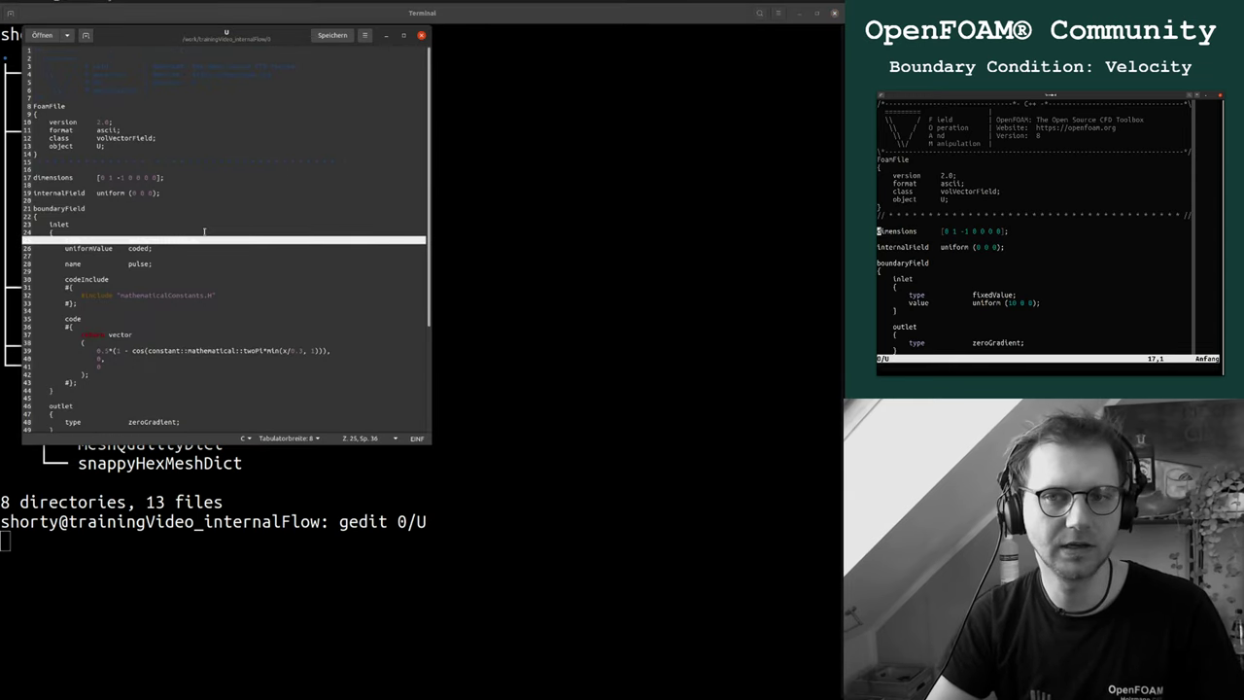
pyautogui.click(200, 271)
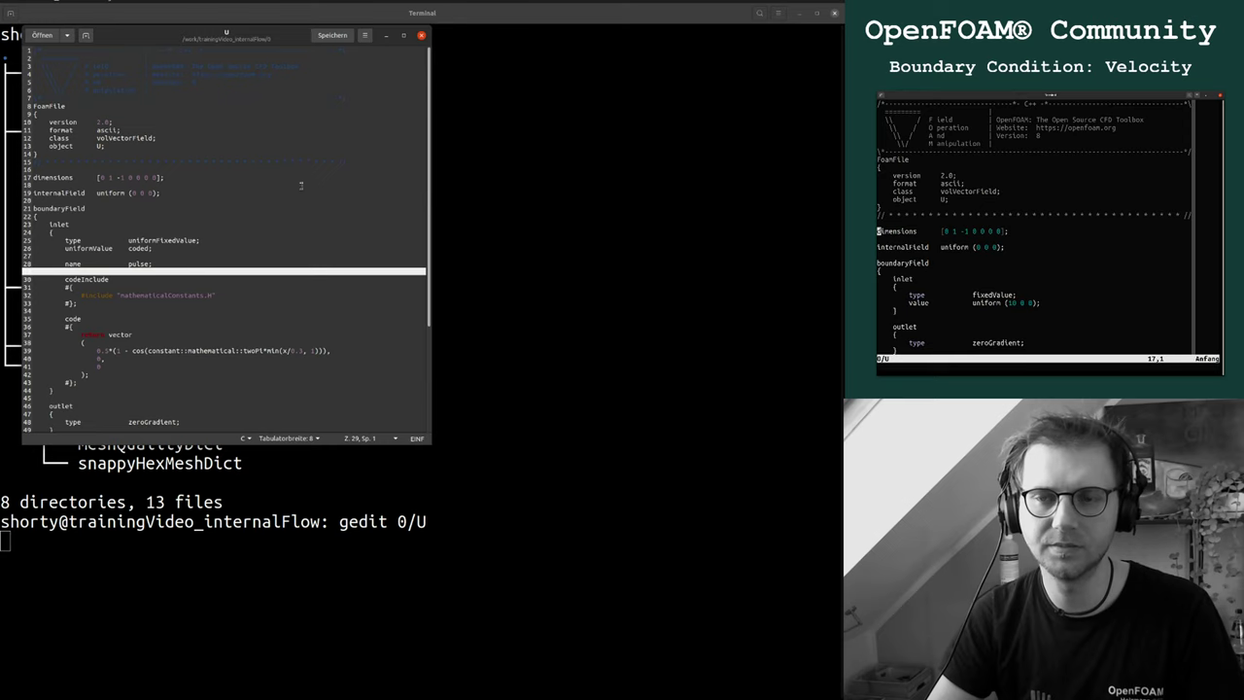
pyautogui.click(421, 36)
pyautogui.write('tree -L 2')
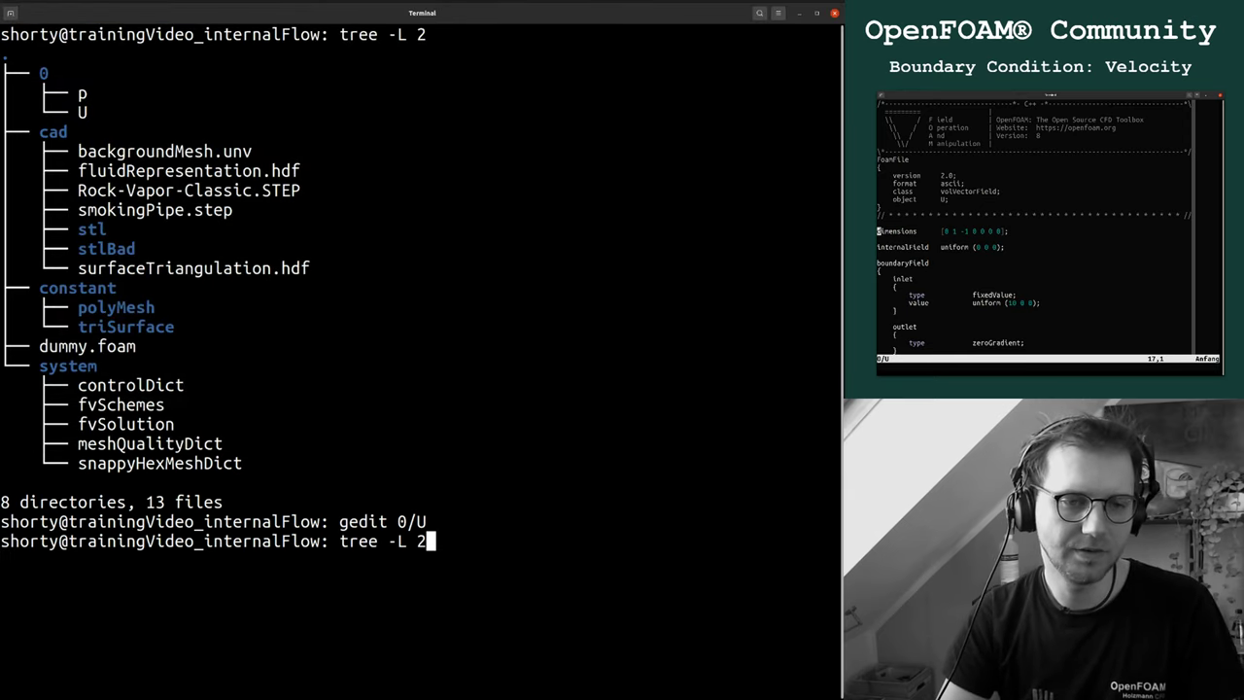
pyautogui.press('Up')
pyautogui.press('Up')
pyautogui.press('Down')
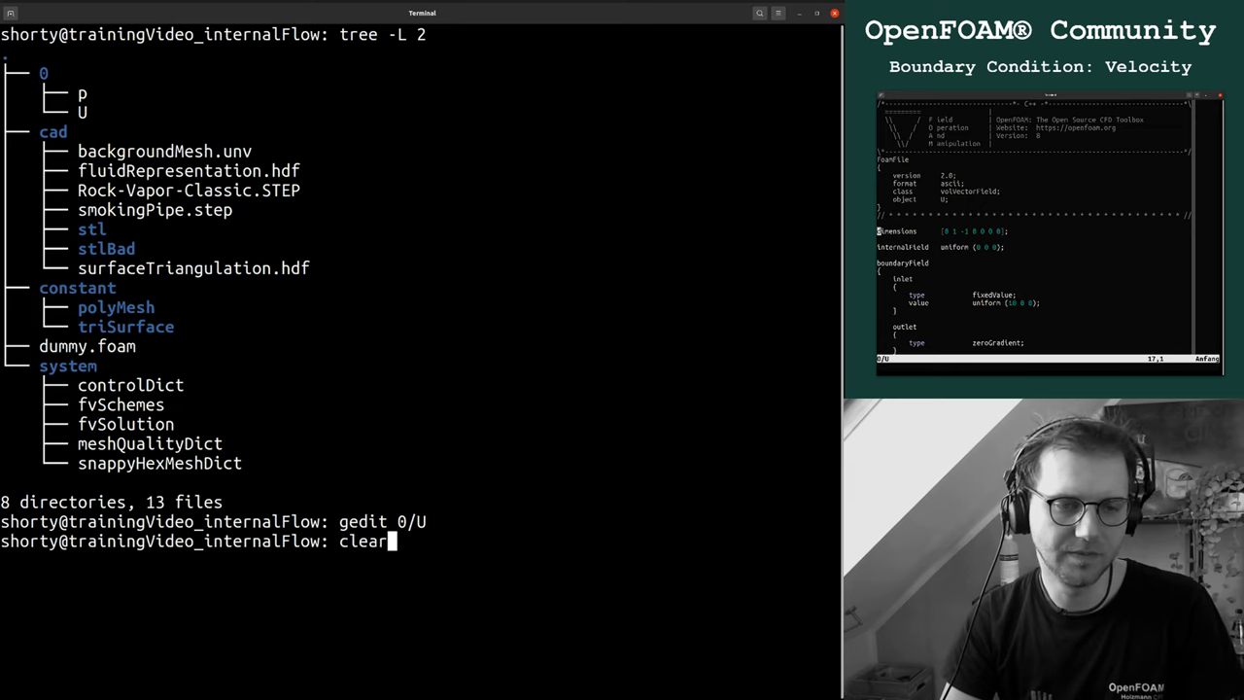
# Open 0/U in vim and shrink the font to show more lines
pyautogui.press('Down')
pyautogui.write('vim 0/U')
pyautogui.press('Return')
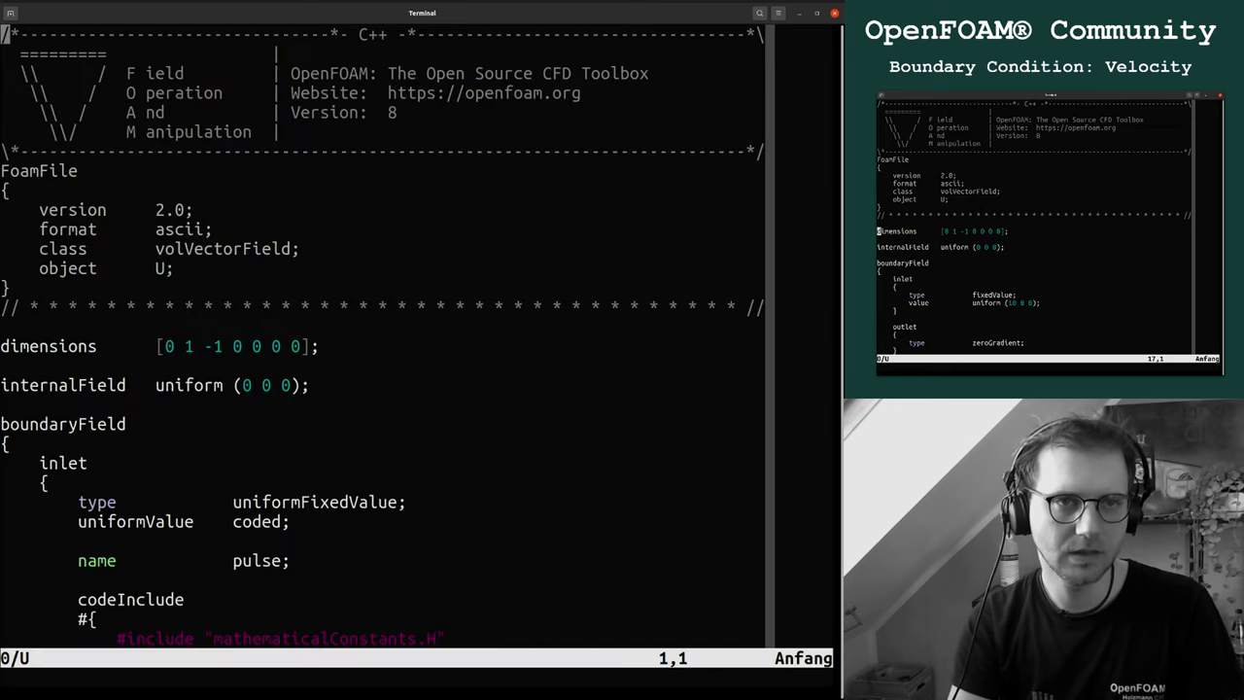
pyautogui.press('Down')
pyautogui.press('Down')
pyautogui.press('Down')
pyautogui.press('Down')
pyautogui.press('Down')
pyautogui.press('Down')
pyautogui.press('Down')
pyautogui.press('Down')
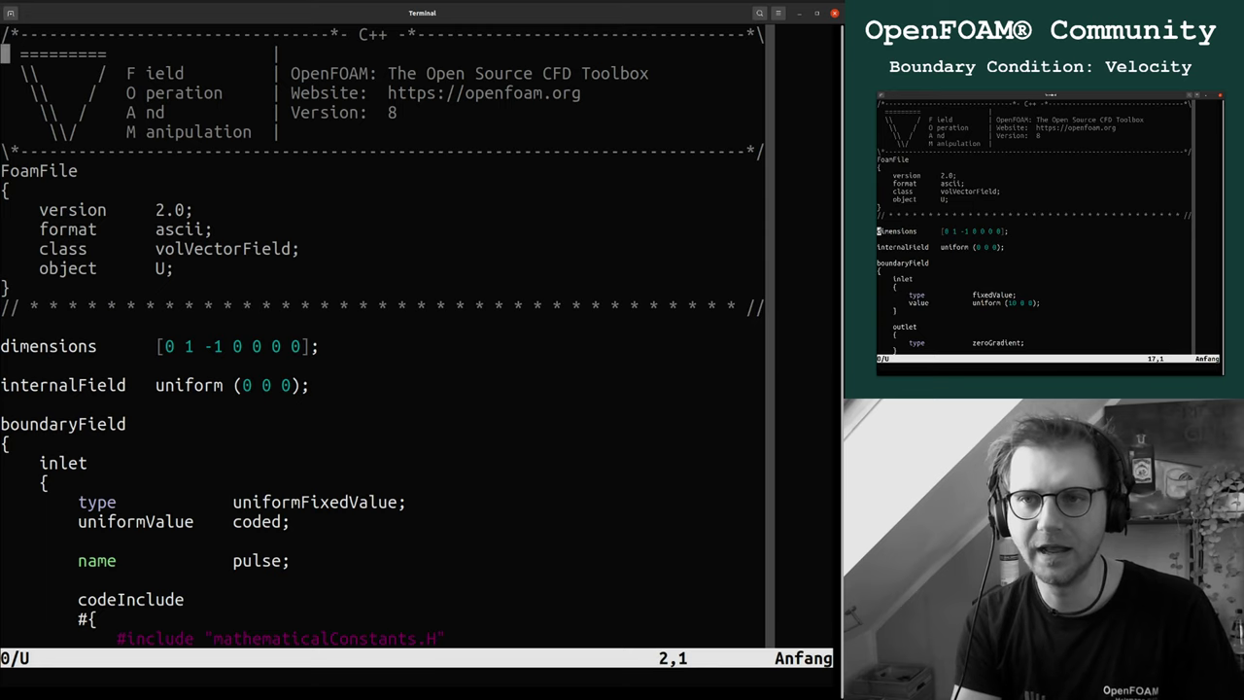
pyautogui.hotkey('ctrl', '-')
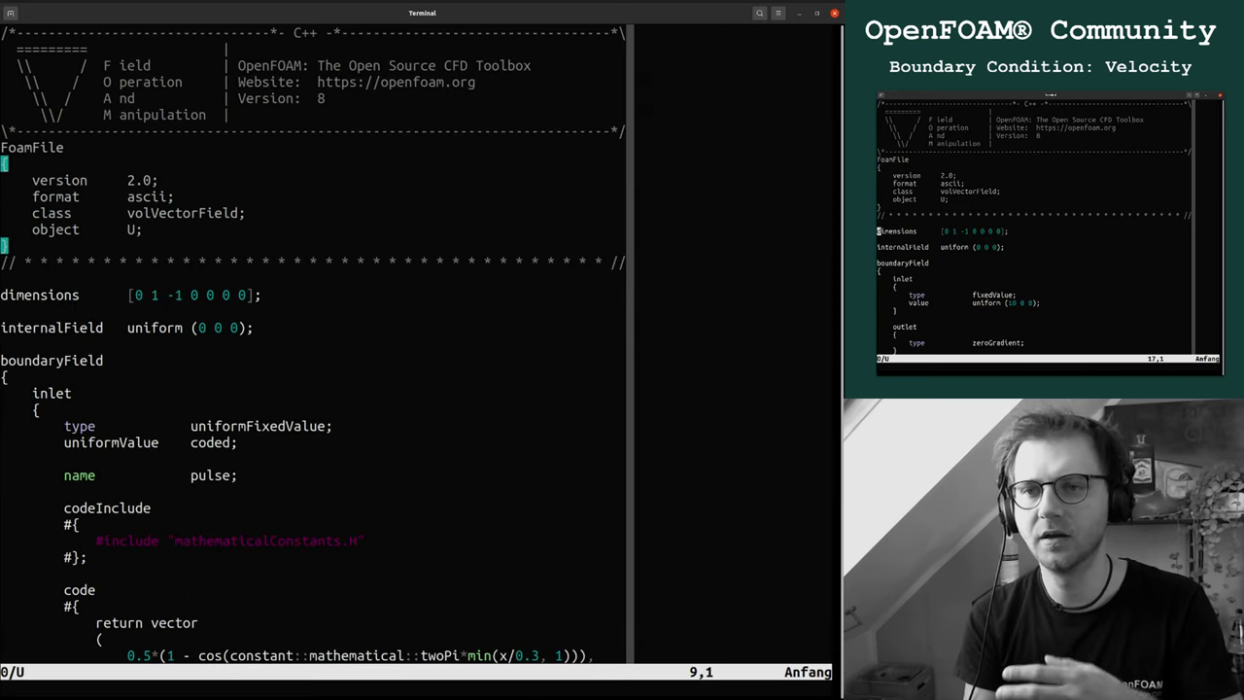
# Highlight the header banner and then the FoamFile block of 0/U
pyautogui.press('Up')
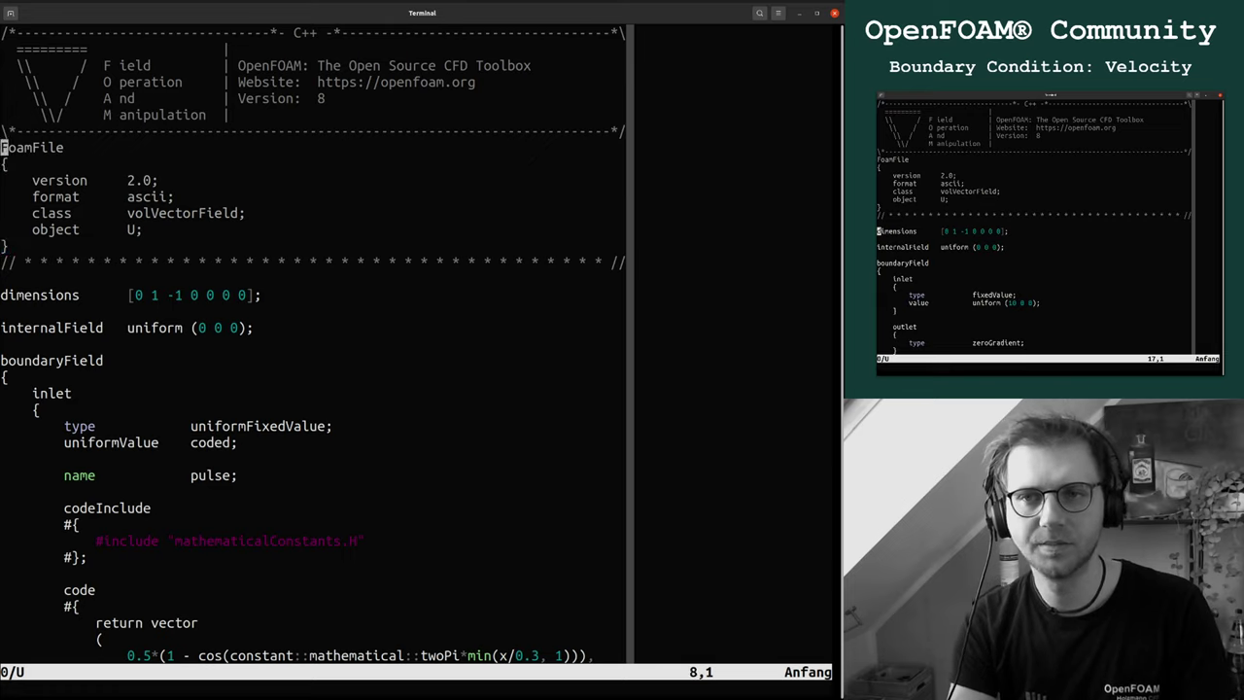
pyautogui.press('Up')
pyautogui.press('Up')
pyautogui.press('Up')
pyautogui.press('Up')
pyautogui.press('Up')
pyautogui.press('Up')
pyautogui.press('Up')
pyautogui.hotkey('shift', 'v')
pyautogui.press('Down')
pyautogui.press('Down')
pyautogui.press('Down')
pyautogui.press('Down')
pyautogui.press('Down')
pyautogui.press('Down')
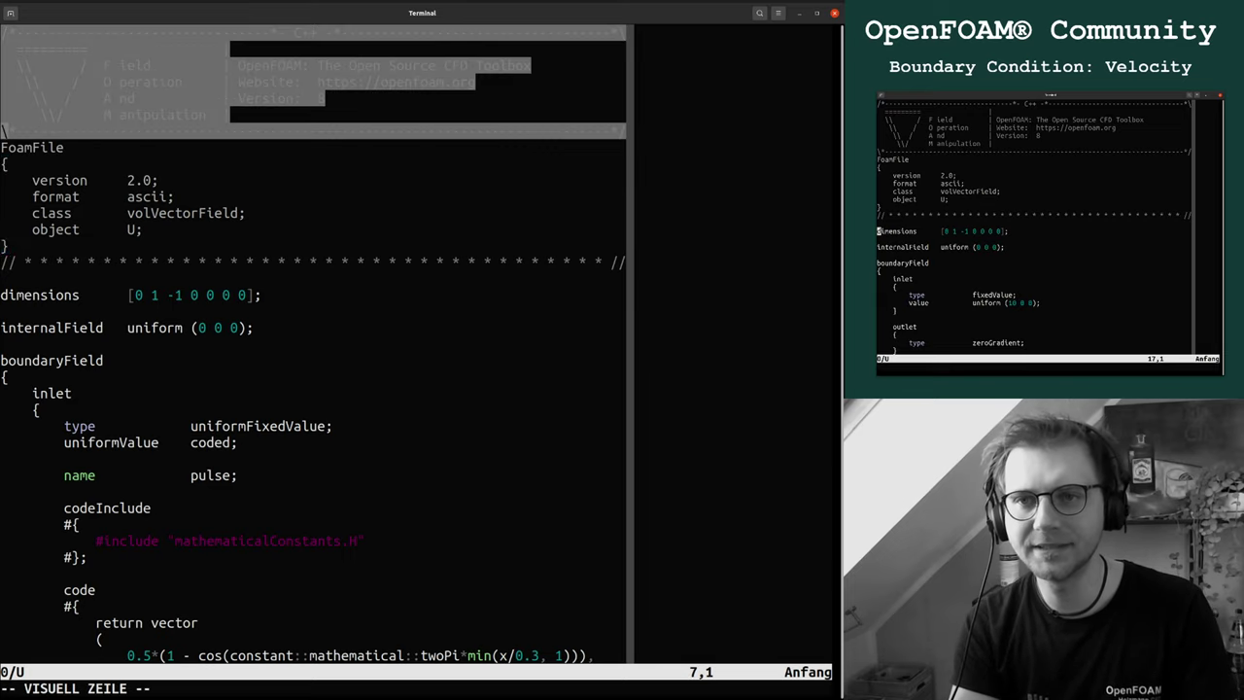
pyautogui.press('Escape')
pyautogui.press('Up')
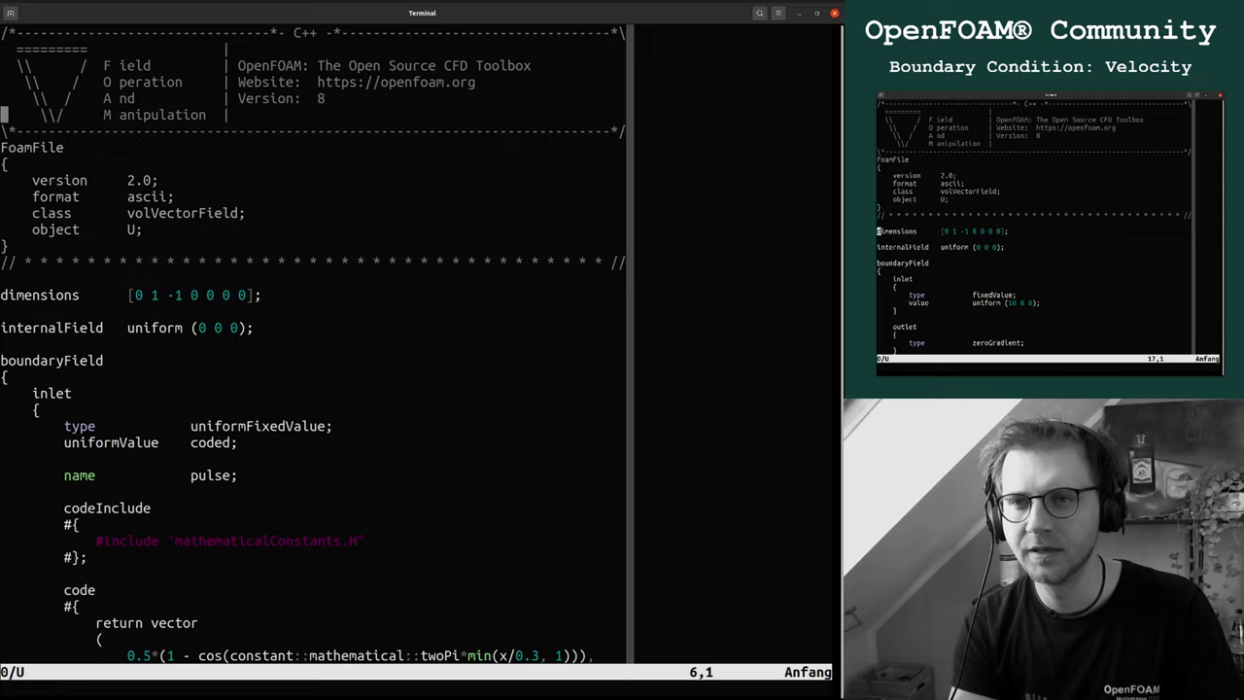
pyautogui.press('Up')
pyautogui.press('Up')
pyautogui.press('Up')
pyautogui.press('Up')
pyautogui.press('Up')
pyautogui.press('Down')
pyautogui.press('Down')
pyautogui.press('Down')
pyautogui.press('Down')
pyautogui.press('Down')
pyautogui.press('Down')
pyautogui.press('Down')
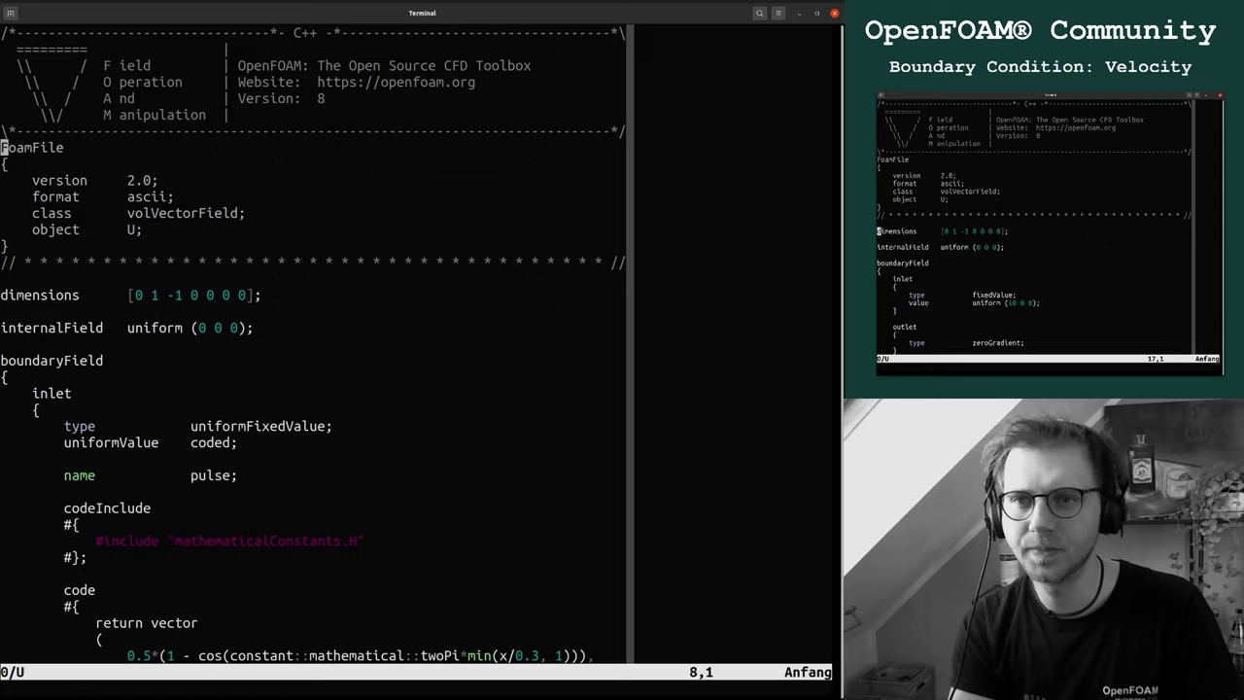
pyautogui.hotkey('shift', 'v')
pyautogui.press('Down')
pyautogui.press('Down')
pyautogui.press('Down')
pyautogui.press('Down')
pyautogui.press('Down')
pyautogui.press('Down')
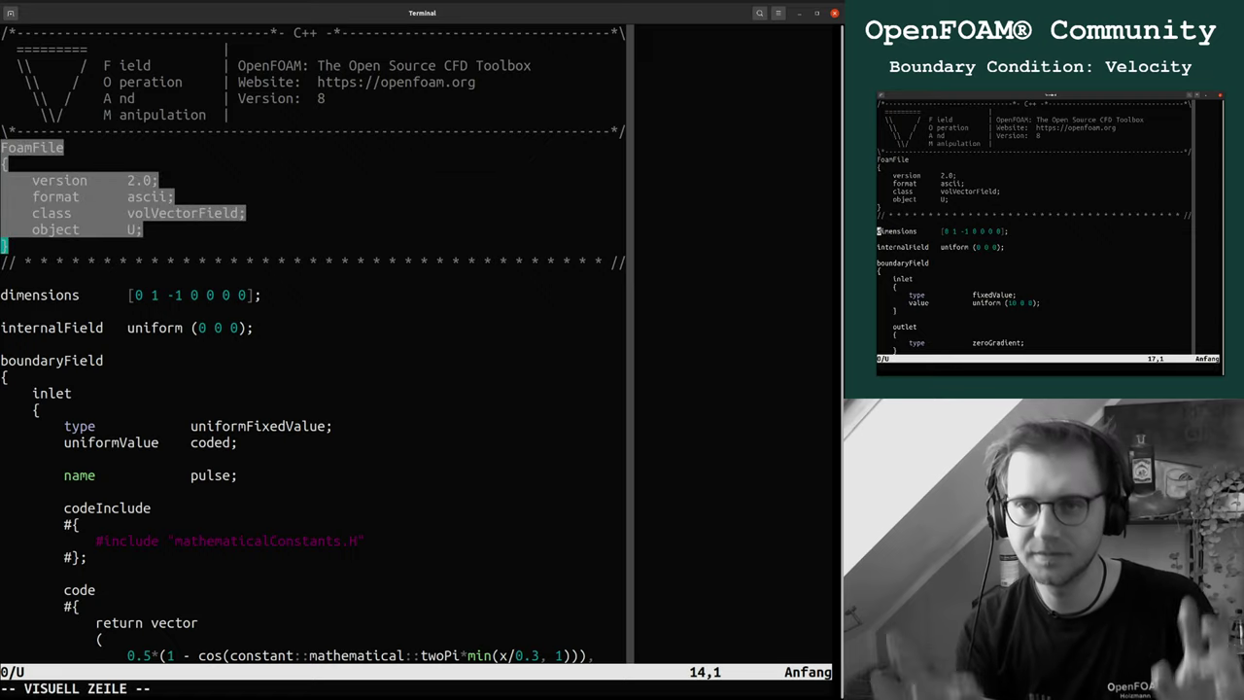
pyautogui.press('Escape')
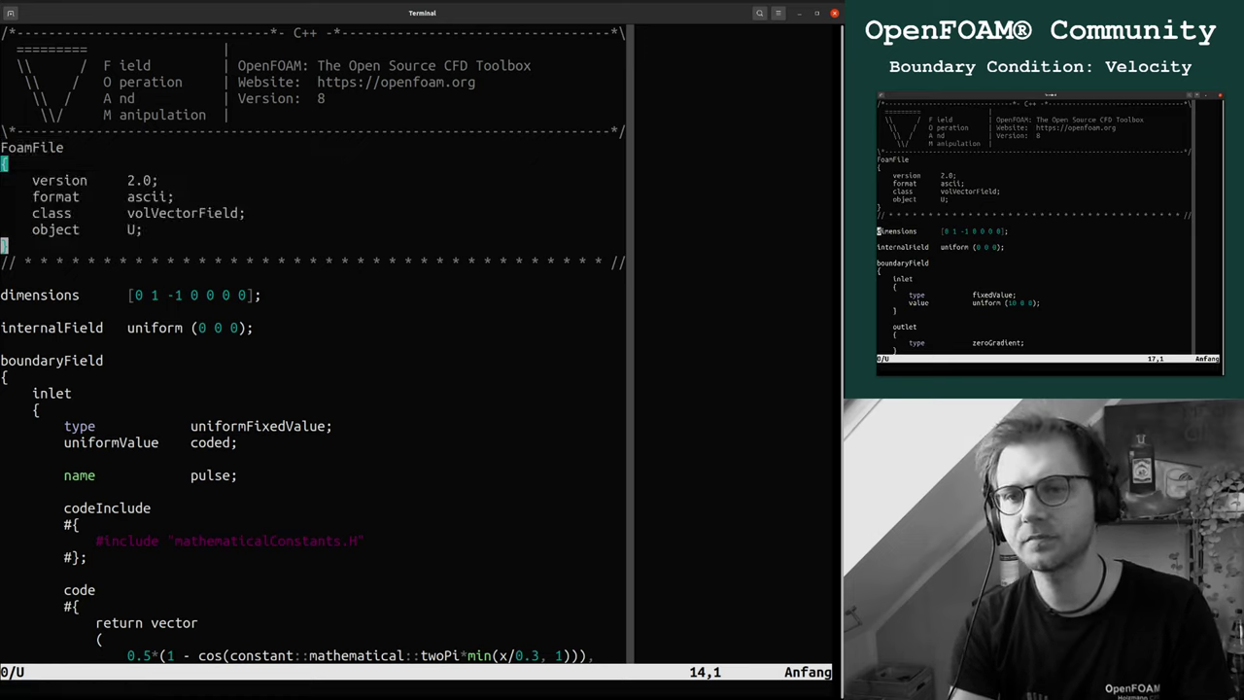
# Point out the volVectorField class and format line, then move down to internalField
pyautogui.press('Up')
pyautogui.press('Up')
pyautogui.press('w')
pyautogui.press('w')
pyautogui.press('Up')
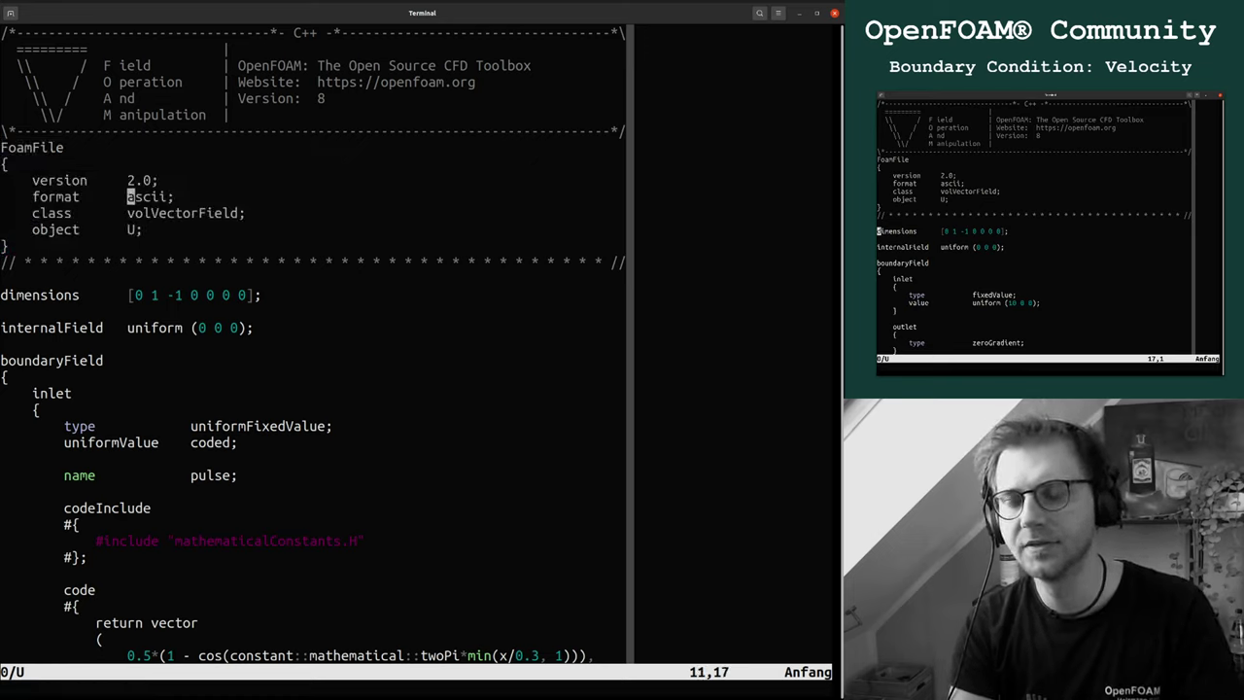
pyautogui.hotkey('shift', 'v')
pyautogui.press('Escape')
pyautogui.press('Down')
pyautogui.press('Down')
pyautogui.press('Down')
pyautogui.press('Down')
pyautogui.press('Down')
pyautogui.press('Down')
pyautogui.press('Down')
pyautogui.press('Down')
pyautogui.press('Down')
pyautogui.press('Down')
pyautogui.press('Down')
pyautogui.press('Down')
pyautogui.press('Down')
pyautogui.press('Down')
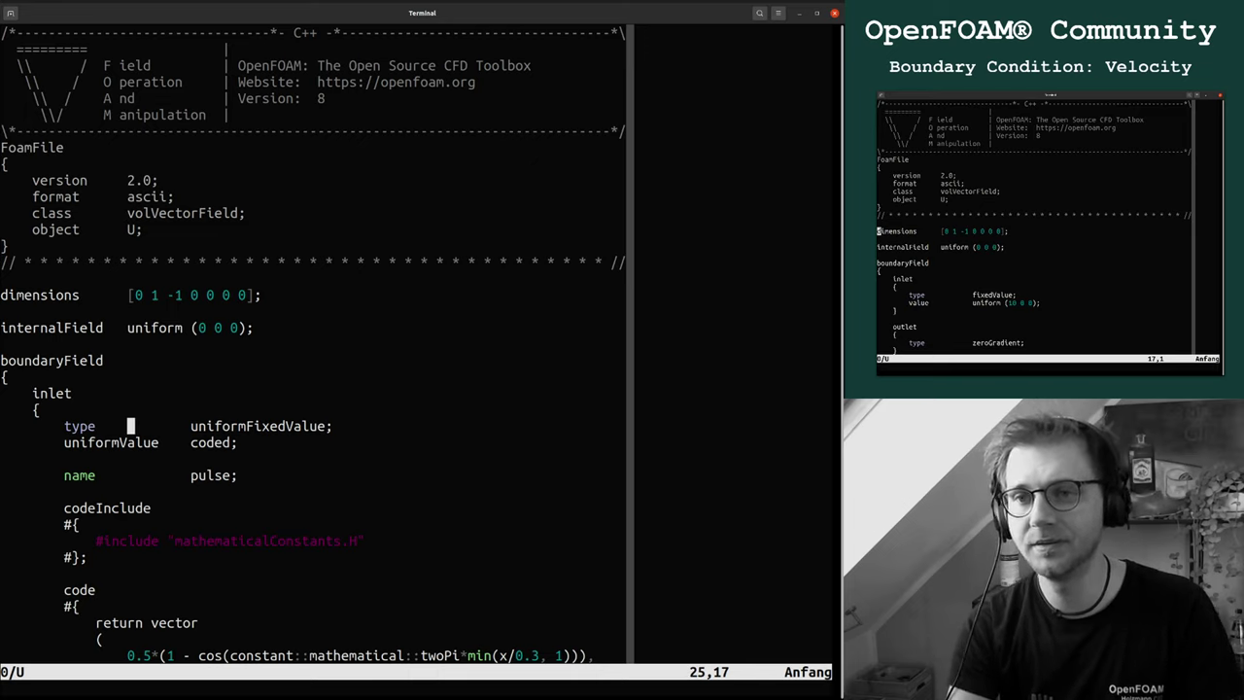
pyautogui.press('Up')
pyautogui.press('Up')
pyautogui.press('Up')
pyautogui.press('Up')
pyautogui.press('Up')
pyautogui.press('Up')
pyautogui.press('Up')
pyautogui.press('Up')
pyautogui.press('Up')
pyautogui.press('Up')
pyautogui.press('Up')
pyautogui.press('Up')
pyautogui.press('Up')
pyautogui.press('Up')
pyautogui.press('Down')
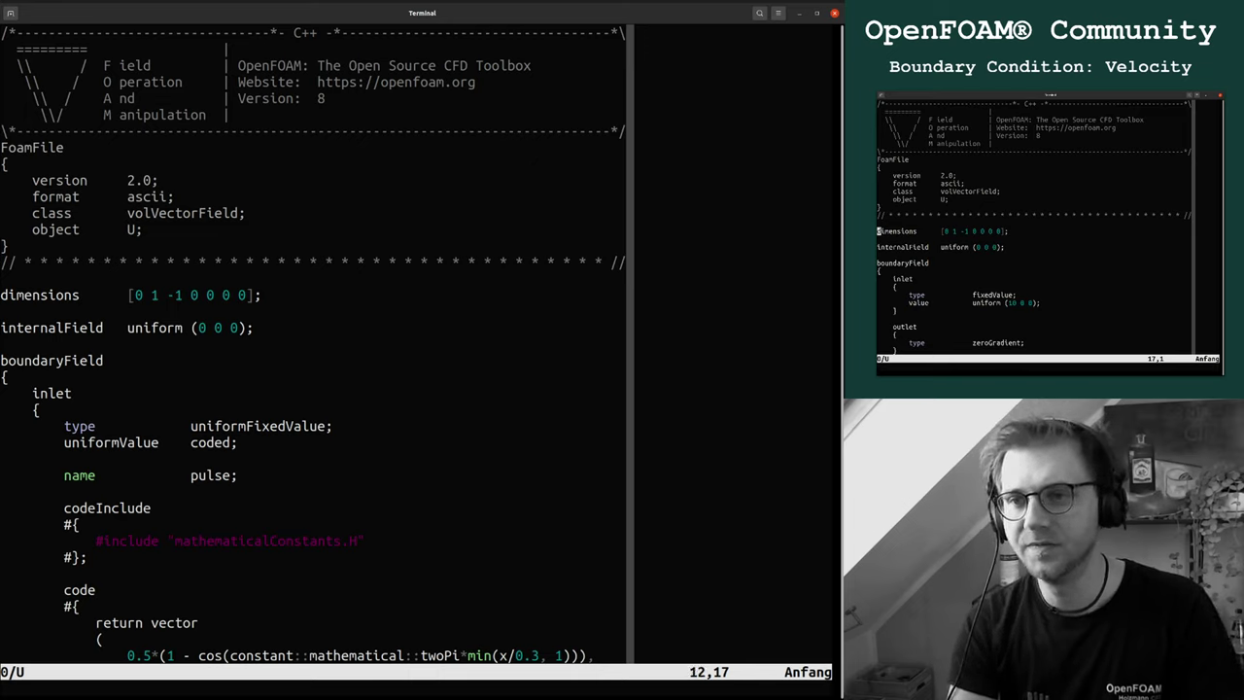
pyautogui.press('Down')
pyautogui.press('Down')
pyautogui.press('Down')
pyautogui.press('Down')
pyautogui.press('Down')
pyautogui.press('Down')
pyautogui.press('Down')
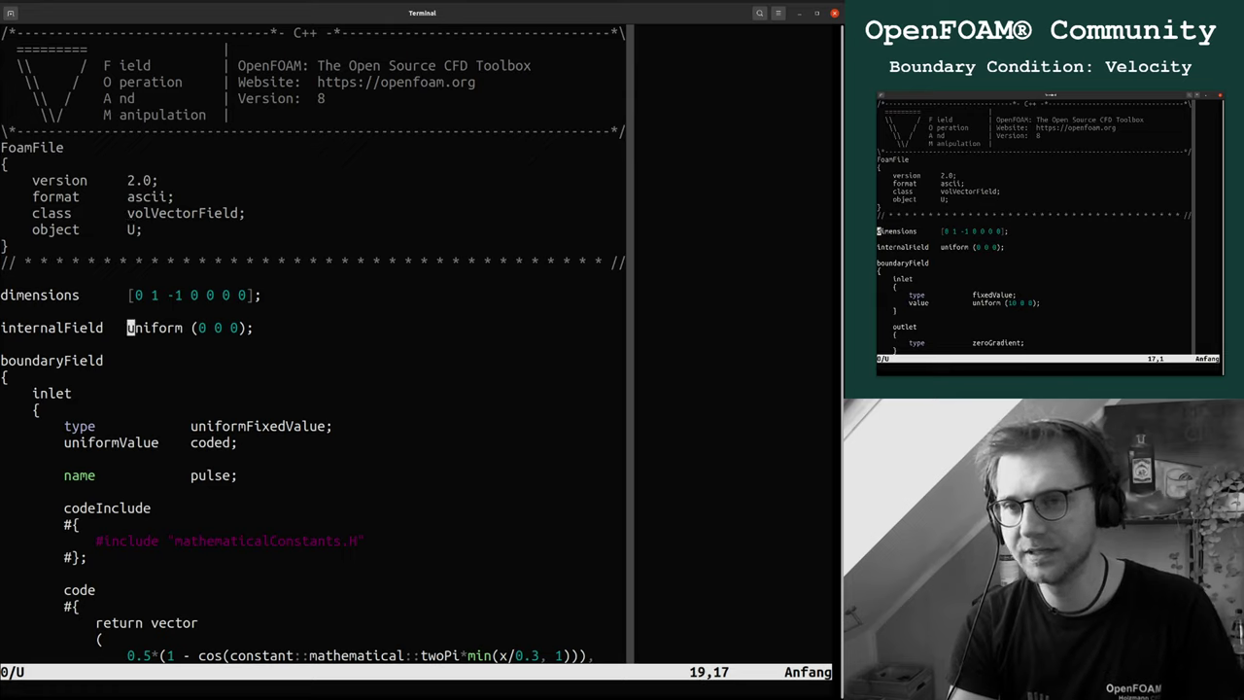
pyautogui.press('Right')
pyautogui.press('Right')
pyautogui.press('Right')
pyautogui.press('Right')
pyautogui.press('Right')
pyautogui.press('Right')
pyautogui.press('Right')
pyautogui.press('Right')
pyautogui.press('Right')
pyautogui.press('Right')
pyautogui.press('Right')
pyautogui.press('Right')
pyautogui.press('Right')
pyautogui.press('Right')
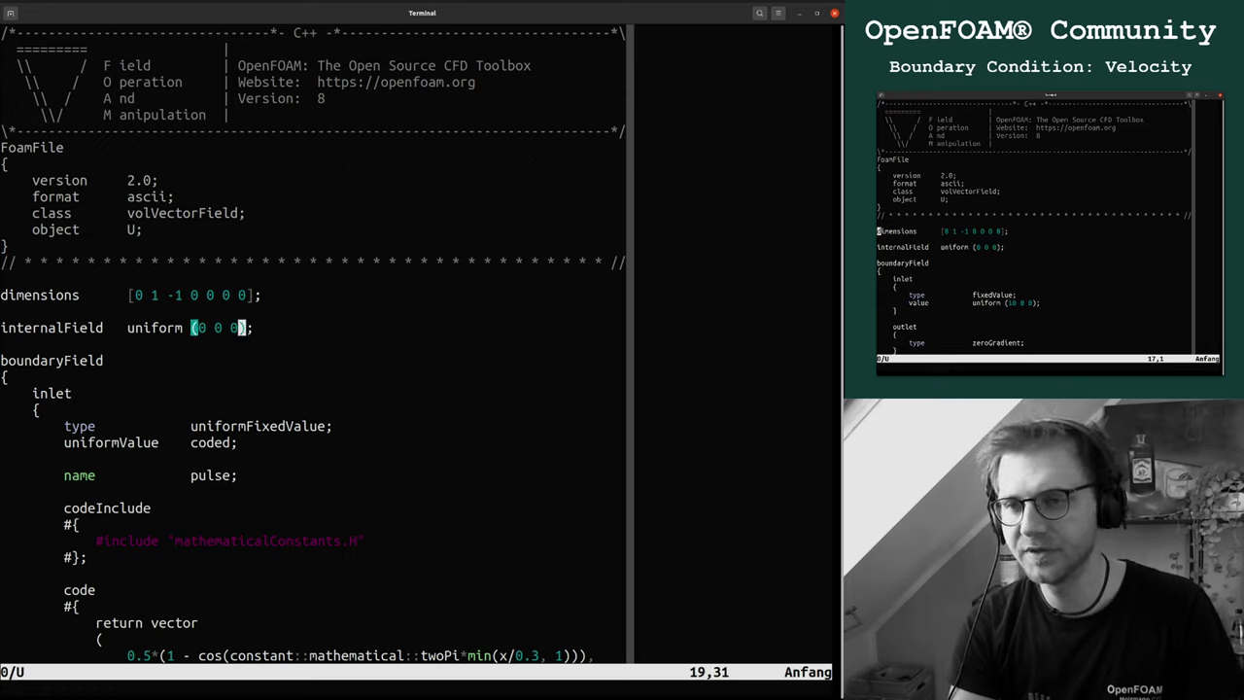
pyautogui.press('Left')
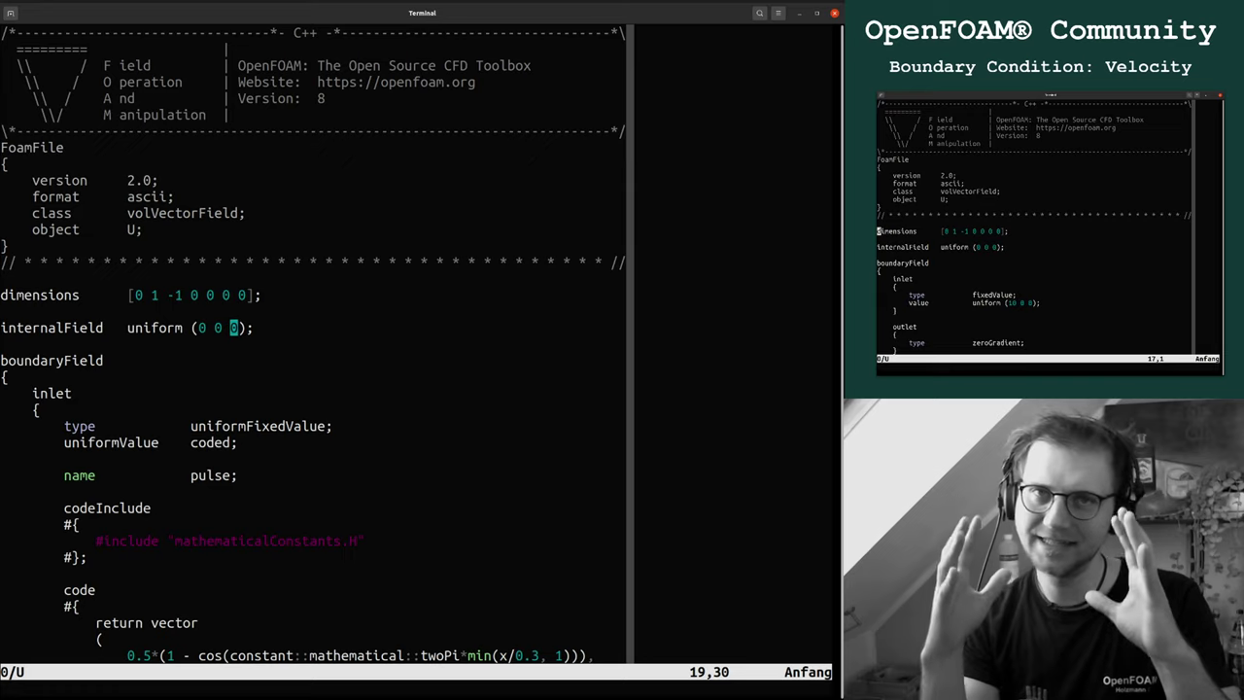
pyautogui.press('Up')
pyautogui.press('Up')
pyautogui.press('Up')
pyautogui.press('Up')
pyautogui.press('Up')
pyautogui.press('Up')
pyautogui.press('Up')
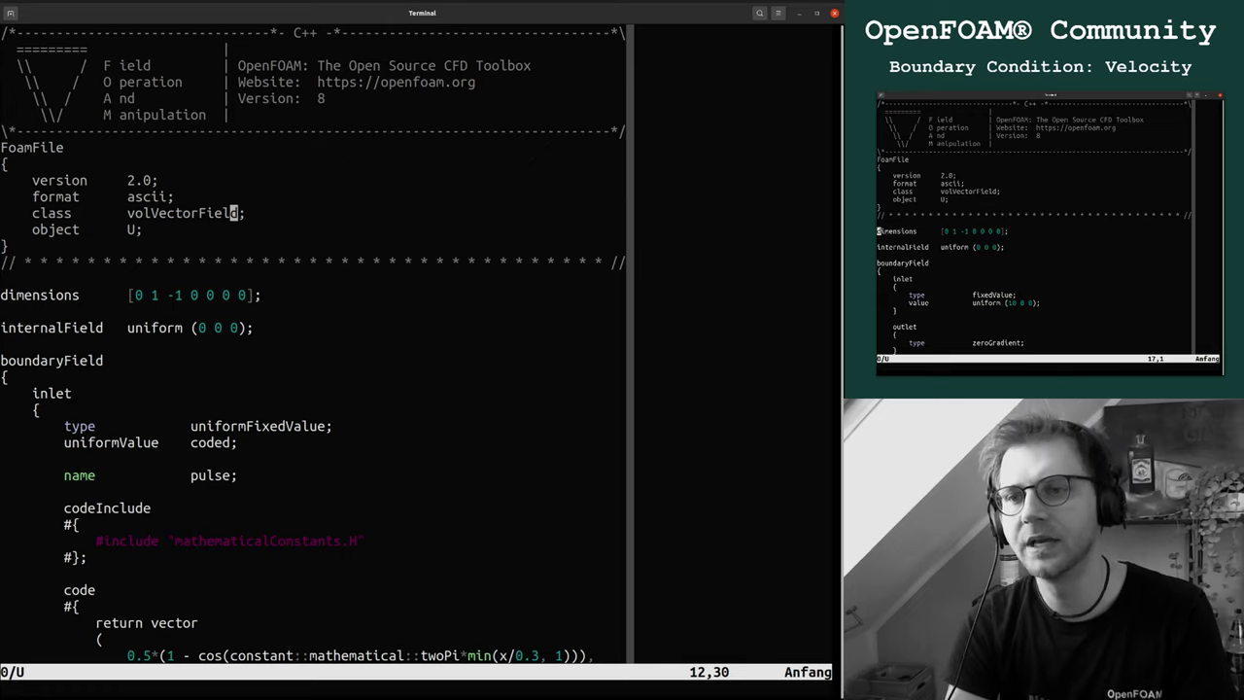
pyautogui.press('Down')
pyautogui.press('Down')
pyautogui.press('Down')
pyautogui.press('Down')
pyautogui.press('Down')
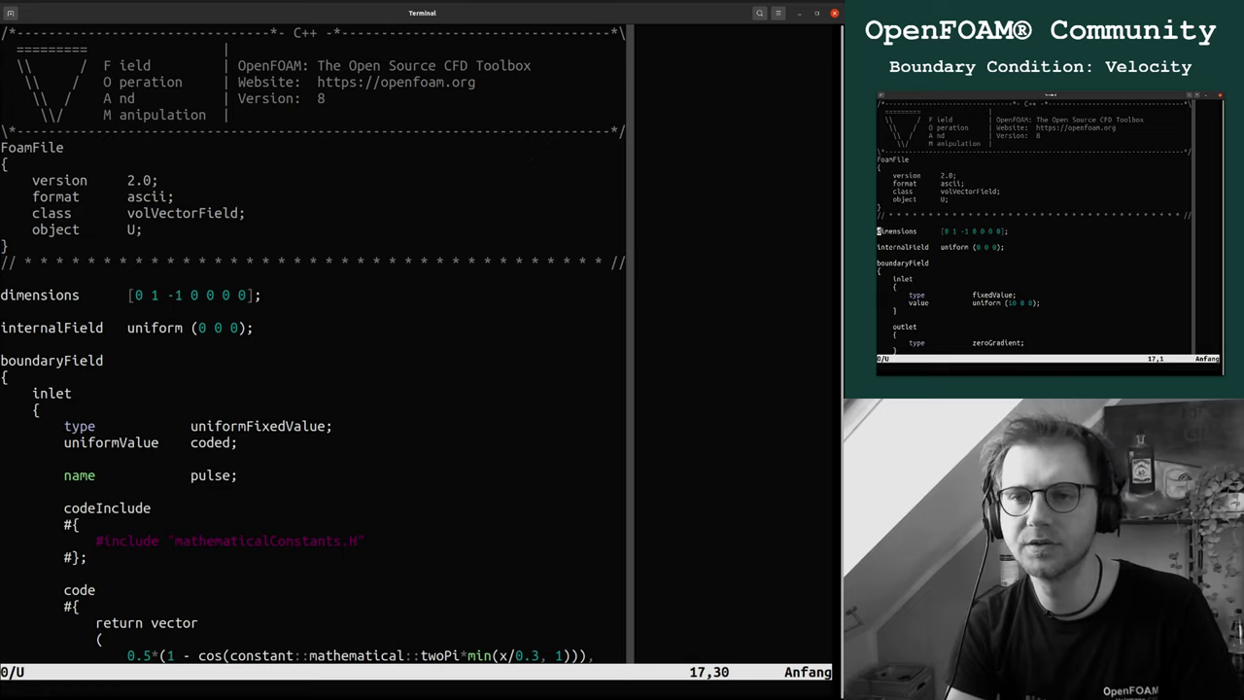
pyautogui.press('Down')
pyautogui.press('Down')
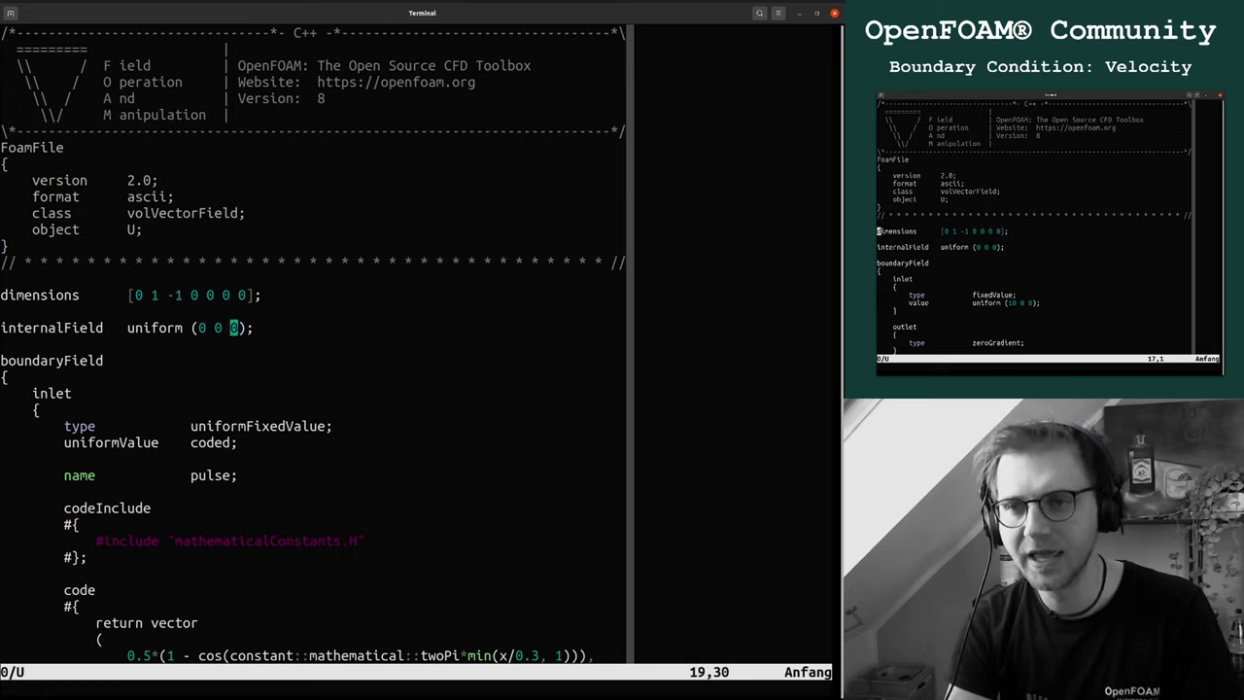
pyautogui.hotkey('shift', 'v')
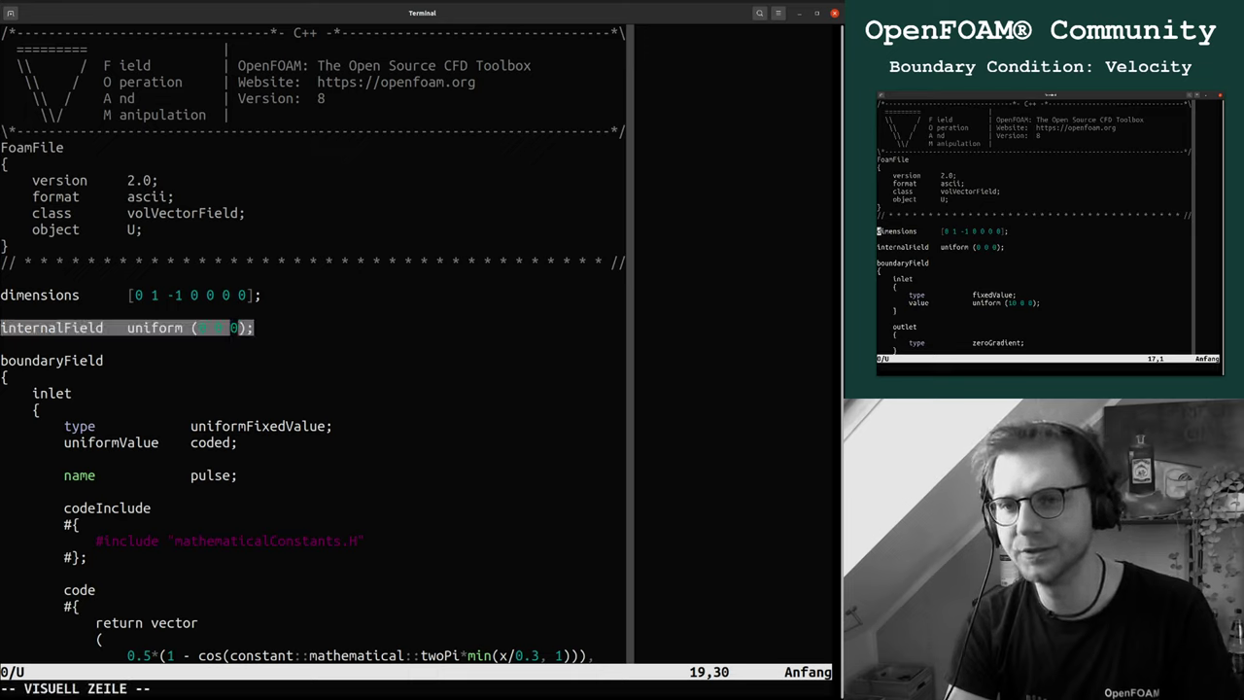
pyautogui.press('Escape')
pyautogui.press('Up')
pyautogui.press('Up')
pyautogui.hotkey('shift', 'v')
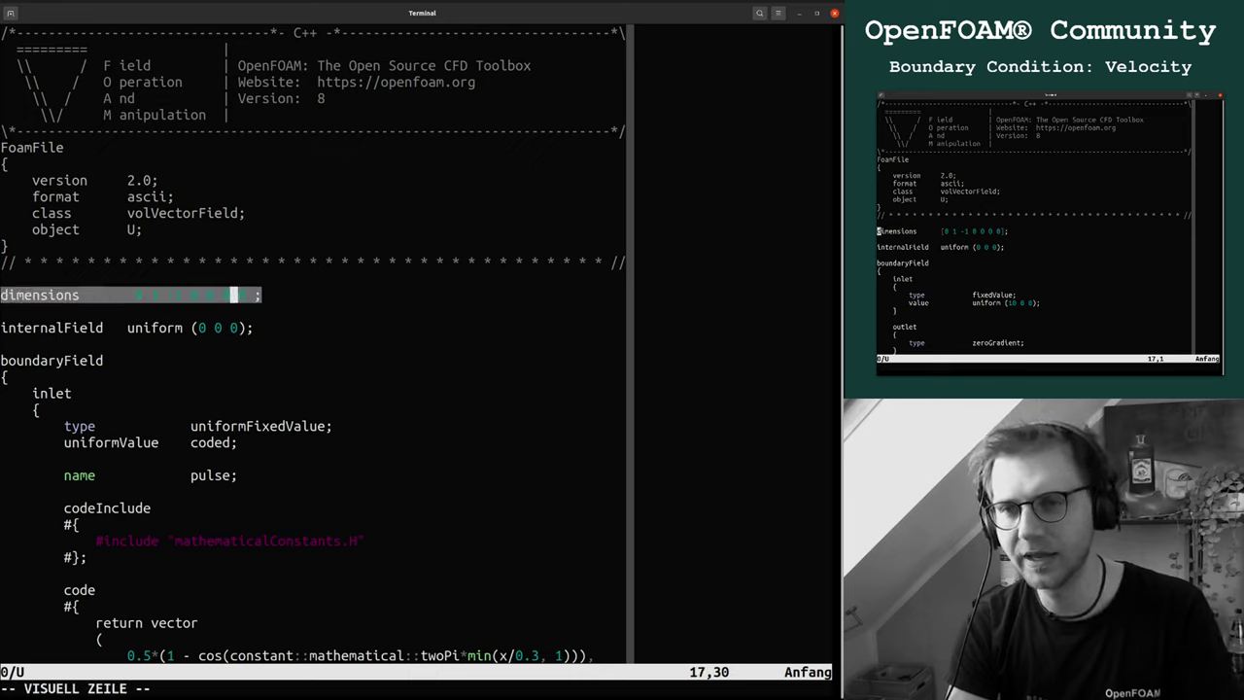
pyautogui.press('Escape')
pyautogui.press('Left')
pyautogui.press('Left')
pyautogui.press('Left')
pyautogui.press('Left')
pyautogui.press('Left')
pyautogui.press('Left')
pyautogui.press('Left')
pyautogui.press('Left')
pyautogui.press('Left')
pyautogui.press('Left')
pyautogui.press('Left')
pyautogui.press('Left')
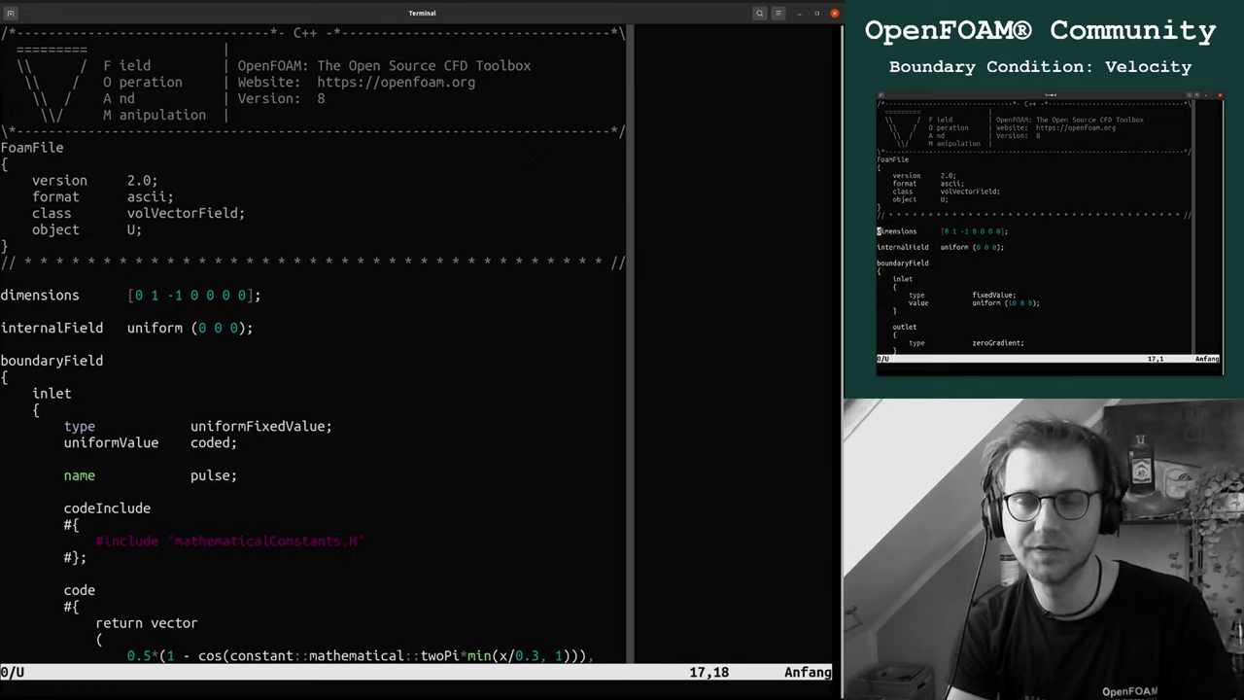
pyautogui.press('Up')
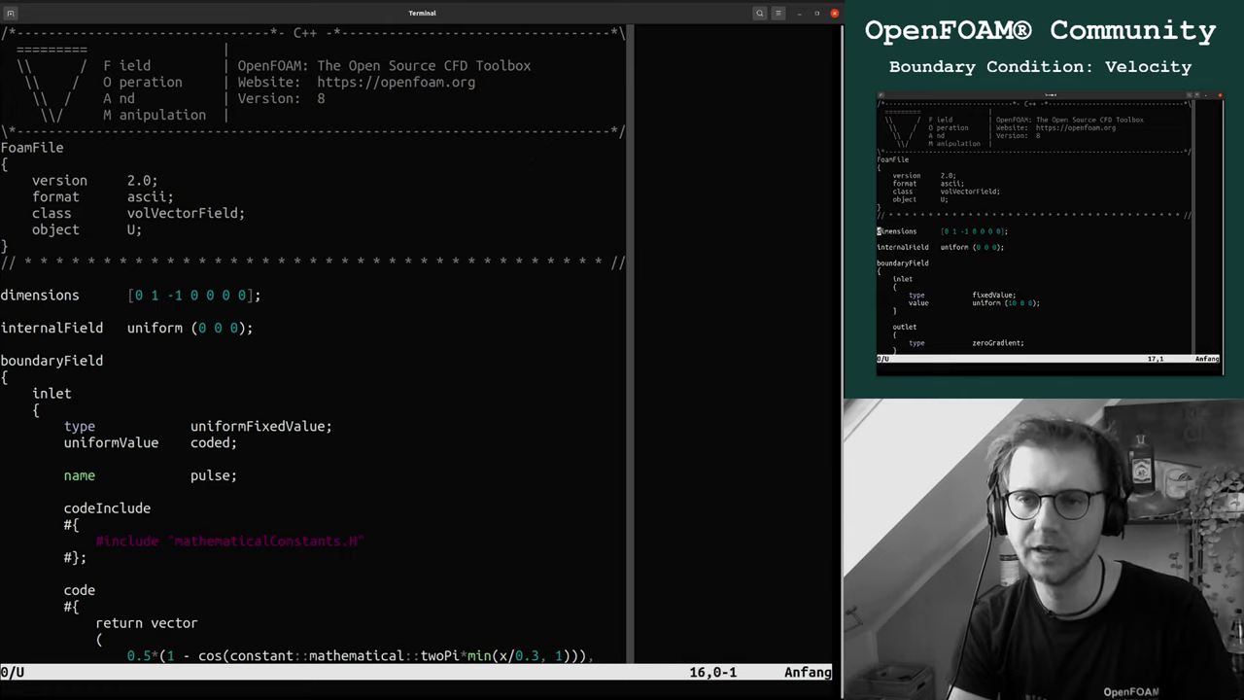
pyautogui.press('i')
pyautogui.press('Tab')
pyautogui.press('Tab')
pyautogui.press('Tab')
pyautogui.press('Tab')
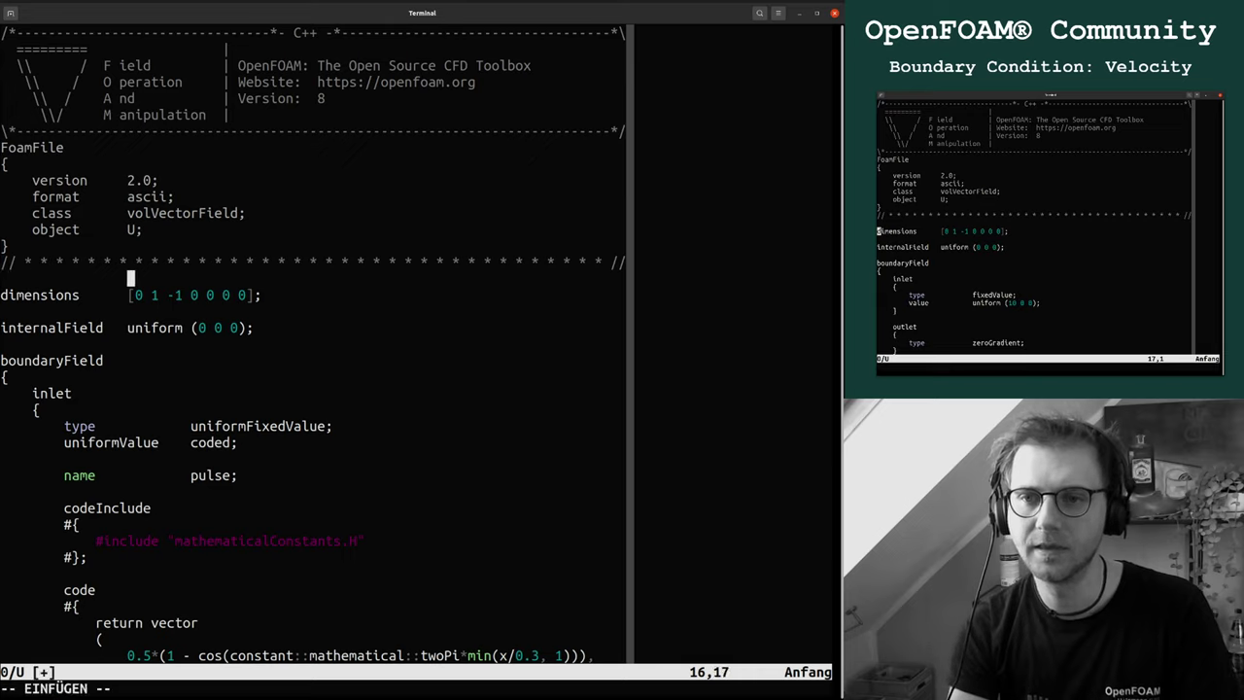
pyautogui.write('kg m s')
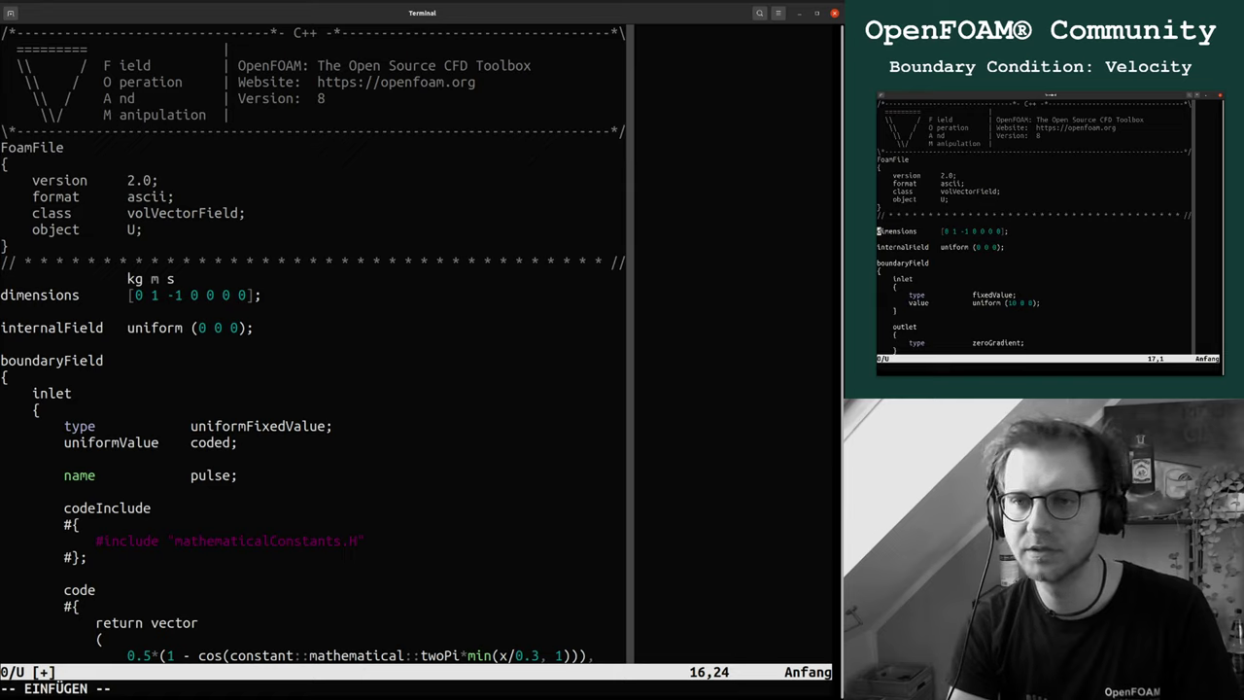
pyautogui.write('K ')
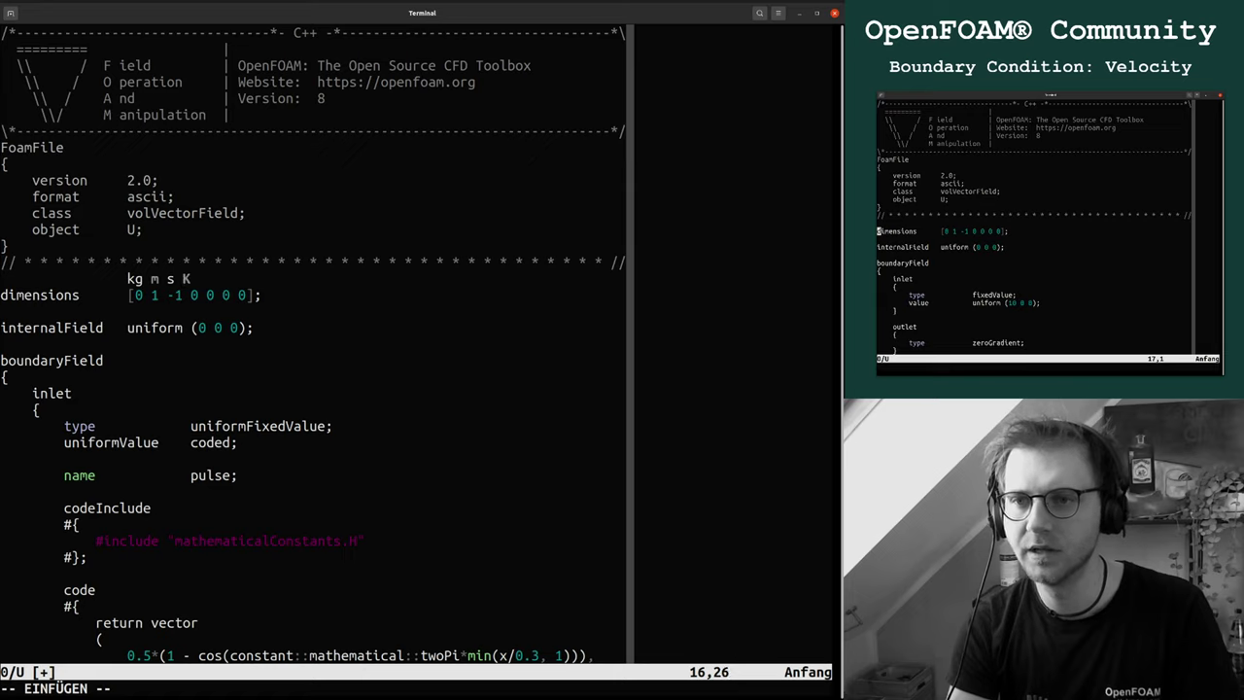
pyautogui.write('. . .')
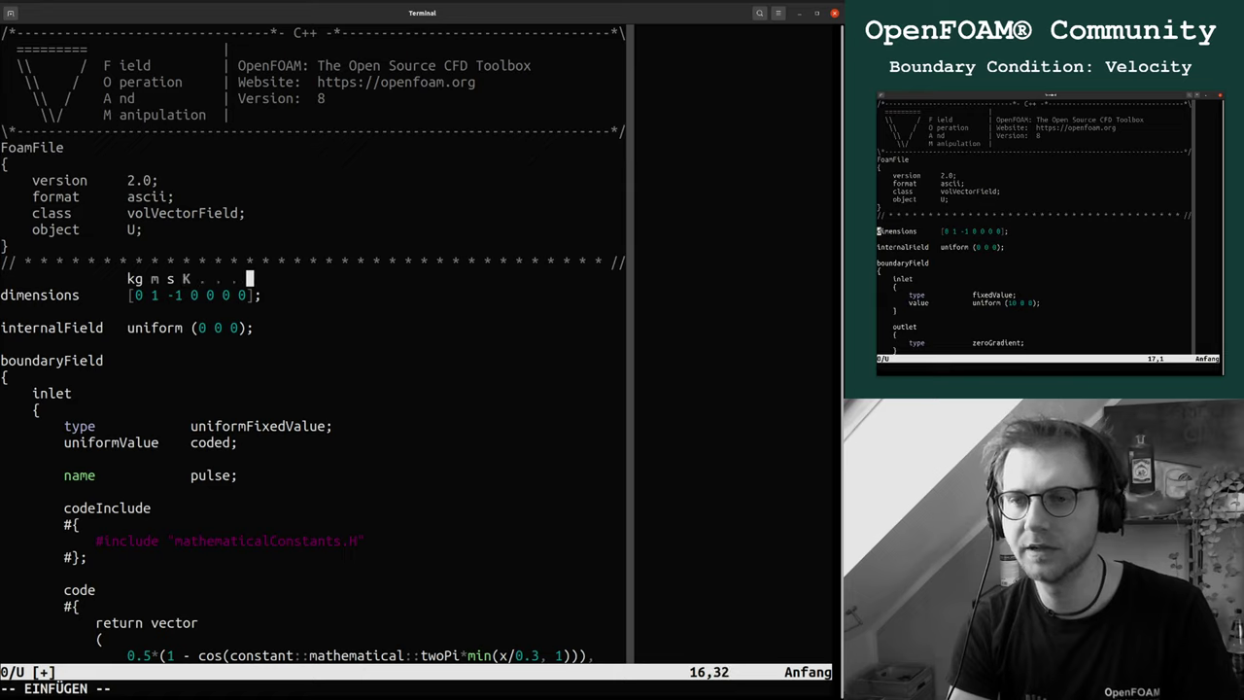
pyautogui.press('Escape')
pyautogui.press('h')
pyautogui.press('h')
pyautogui.press('h')
pyautogui.press('h')
pyautogui.press('h')
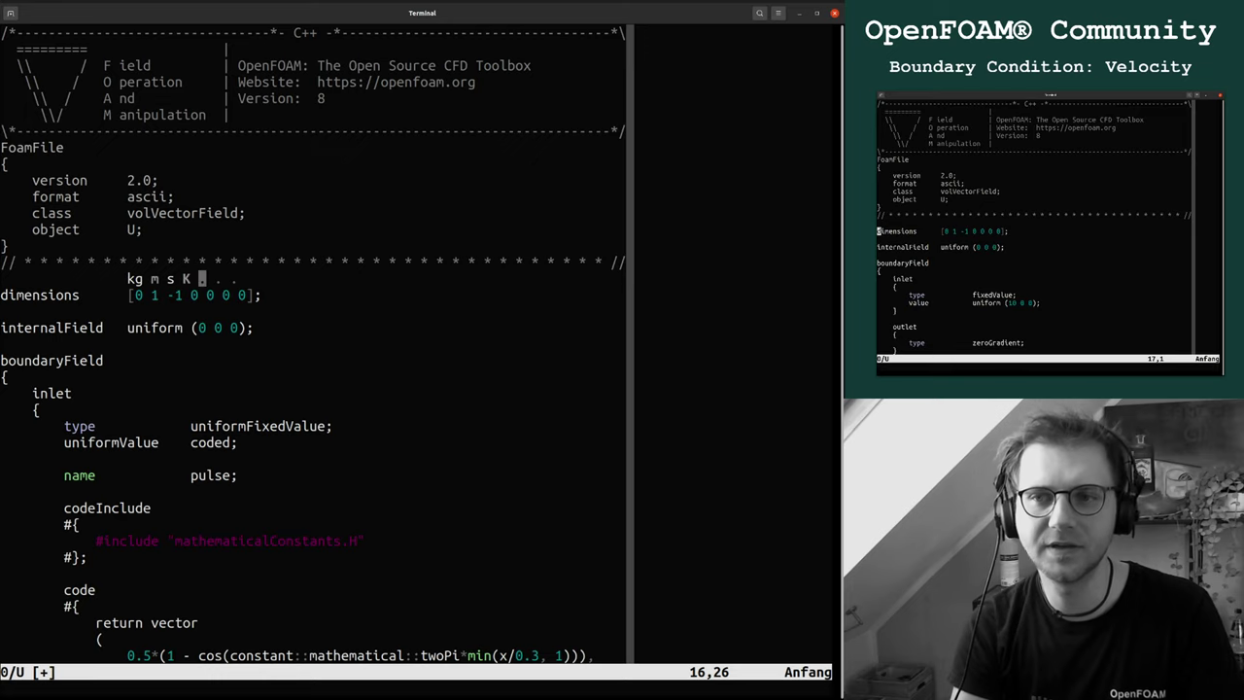
pyautogui.press('d')
pyautogui.press('d')
pyautogui.press('O')
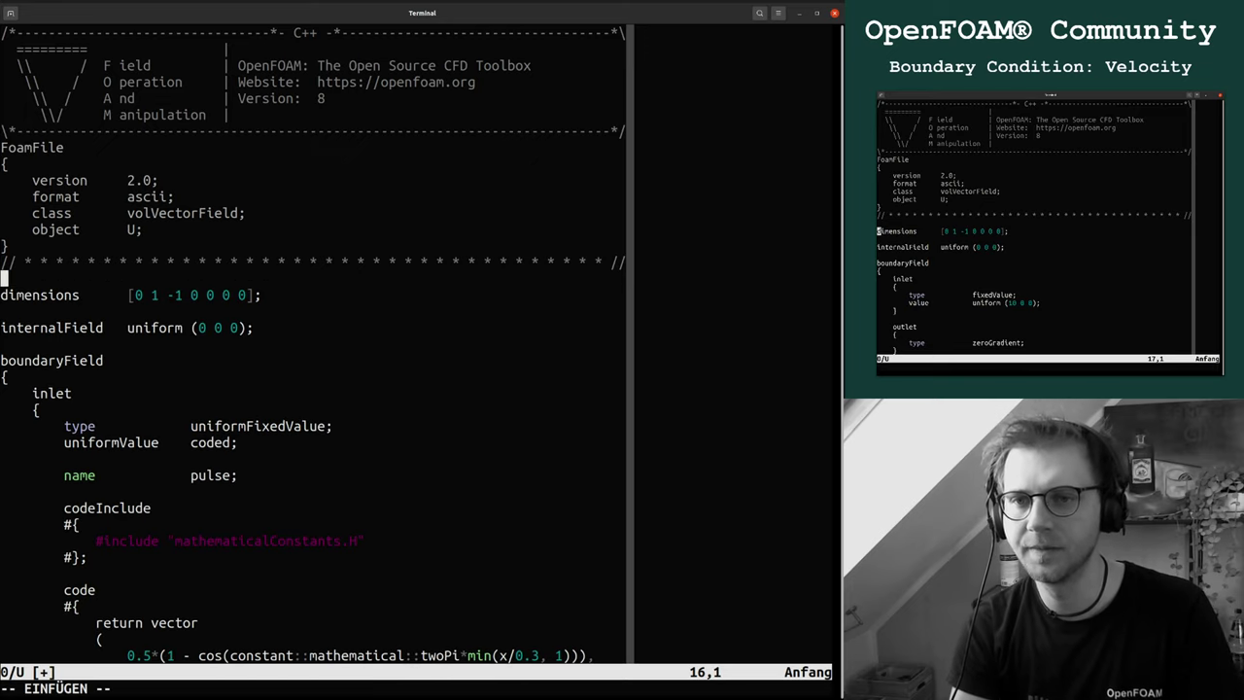
pyautogui.press('Escape')
pyautogui.press('j')
pyautogui.press('l')
pyautogui.press('l')
pyautogui.press('l')
pyautogui.press('l')
pyautogui.press('l')
pyautogui.press('l')
pyautogui.press('l')
pyautogui.press('l')
pyautogui.press('l')
pyautogui.press('l')
pyautogui.press('l')
pyautogui.press('l')
pyautogui.press('l')
pyautogui.press('l')
pyautogui.press('l')
pyautogui.press('l')
pyautogui.press('l')
pyautogui.press('l')
pyautogui.press('l')
pyautogui.press('l')
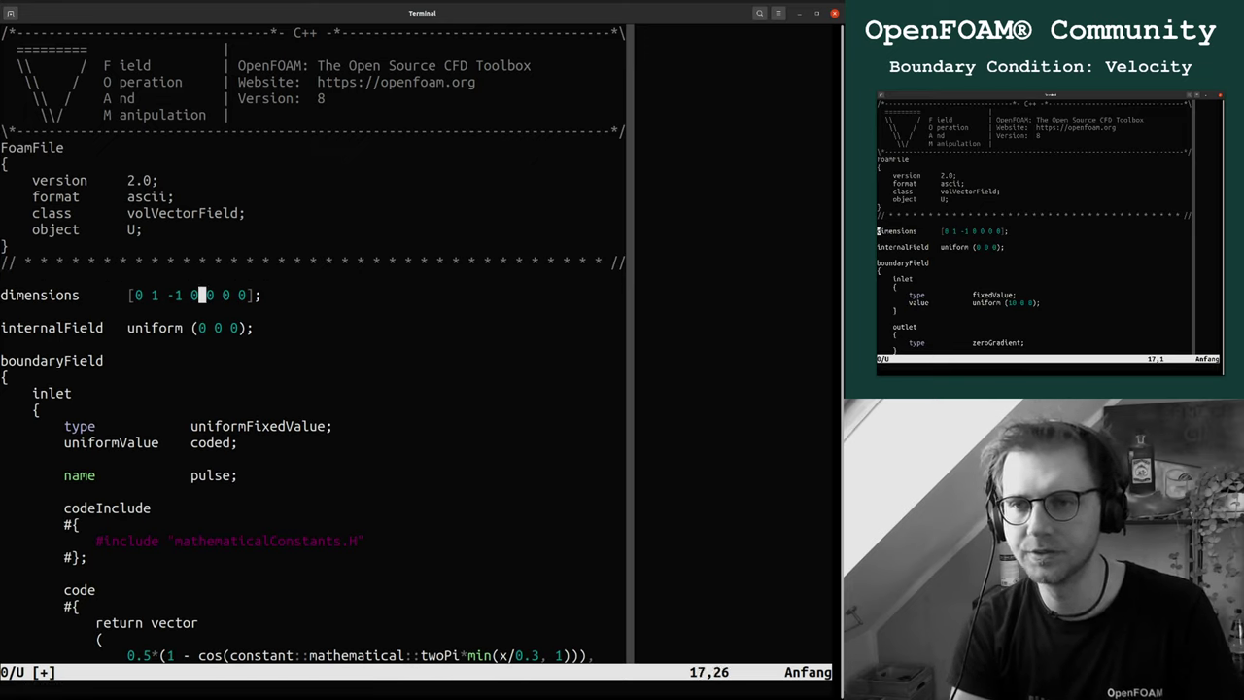
pyautogui.press('l')
pyautogui.press('l')
pyautogui.press('l')
pyautogui.press('l')
pyautogui.press('l')
pyautogui.press('h')
pyautogui.press('h')
pyautogui.press('h')
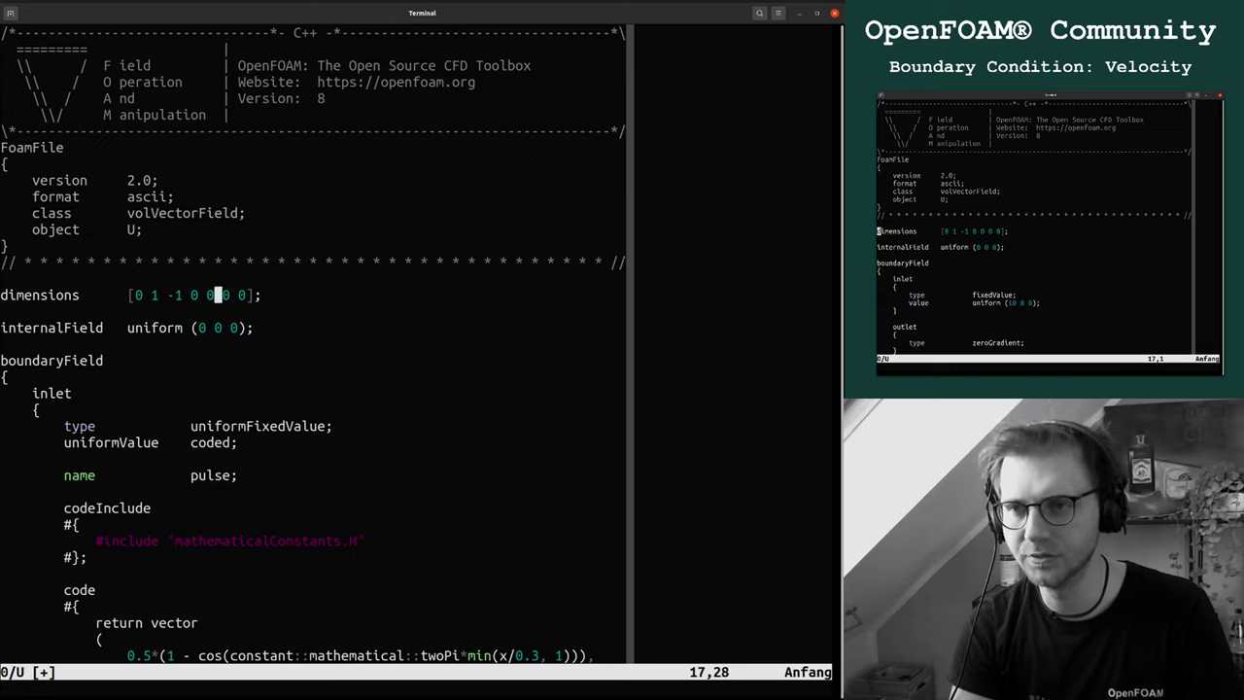
pyautogui.press('l')
pyautogui.press('l')
pyautogui.press('l')
pyautogui.press('h')
pyautogui.press('h')
pyautogui.press('h')
pyautogui.press('h')
pyautogui.press('h')
pyautogui.press('h')
pyautogui.press('h')
pyautogui.press('h')
pyautogui.press('h')
pyautogui.press('h')
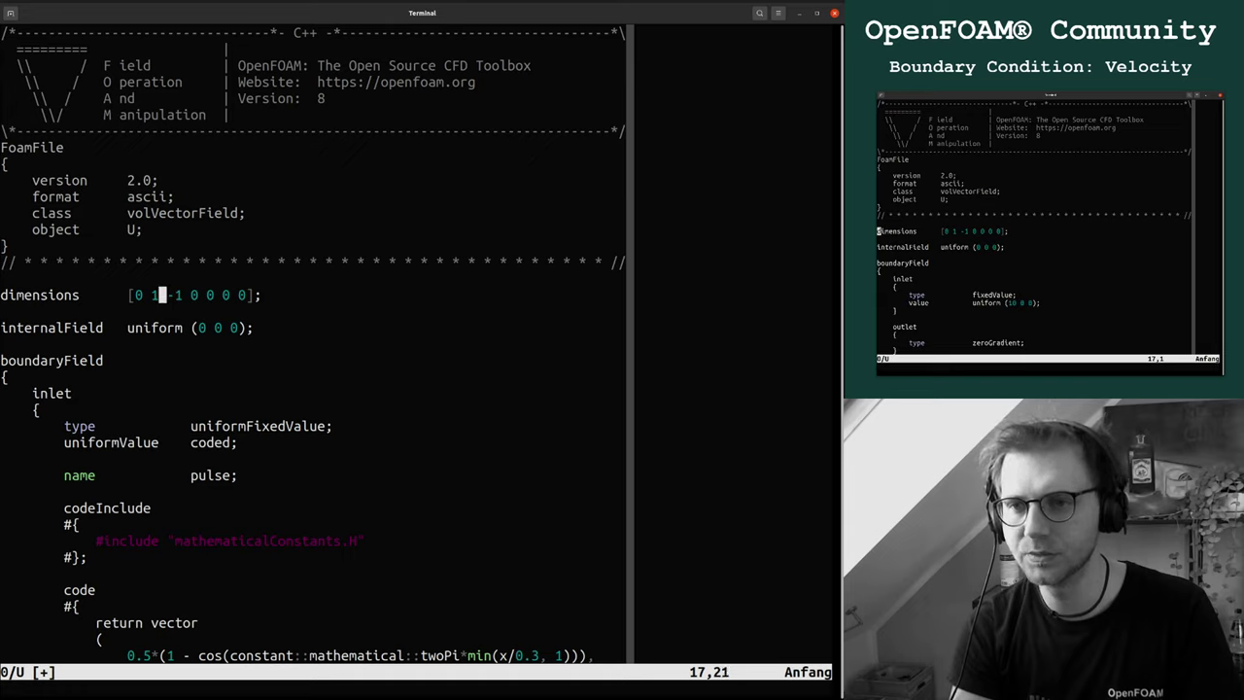
pyautogui.press('h')
pyautogui.press('h')
pyautogui.press('h')
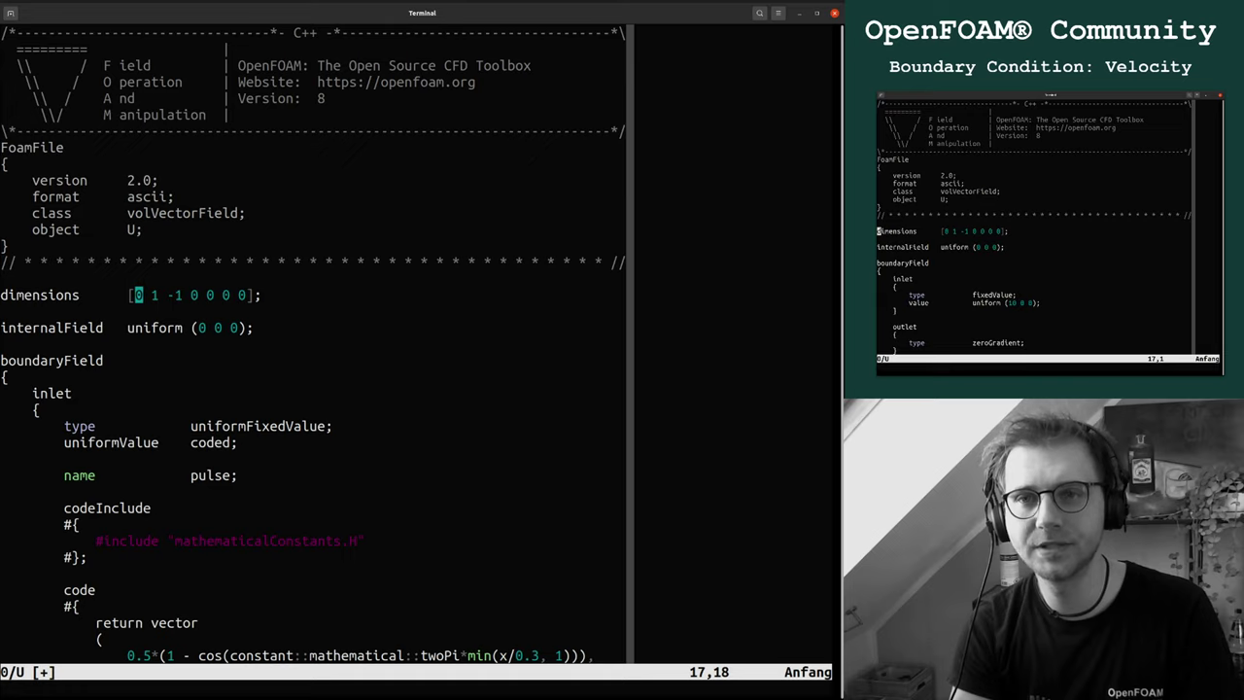
pyautogui.press('l')
pyautogui.press('l')
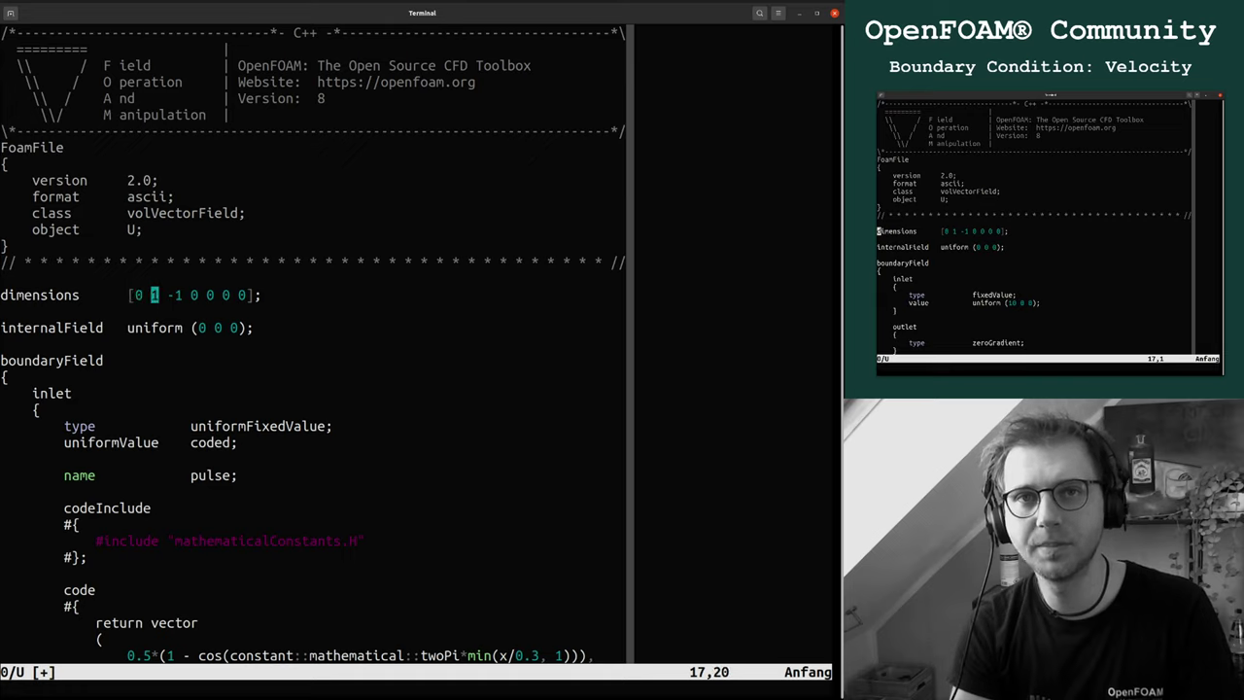
pyautogui.press('l')
pyautogui.press('l')
pyautogui.press('l')
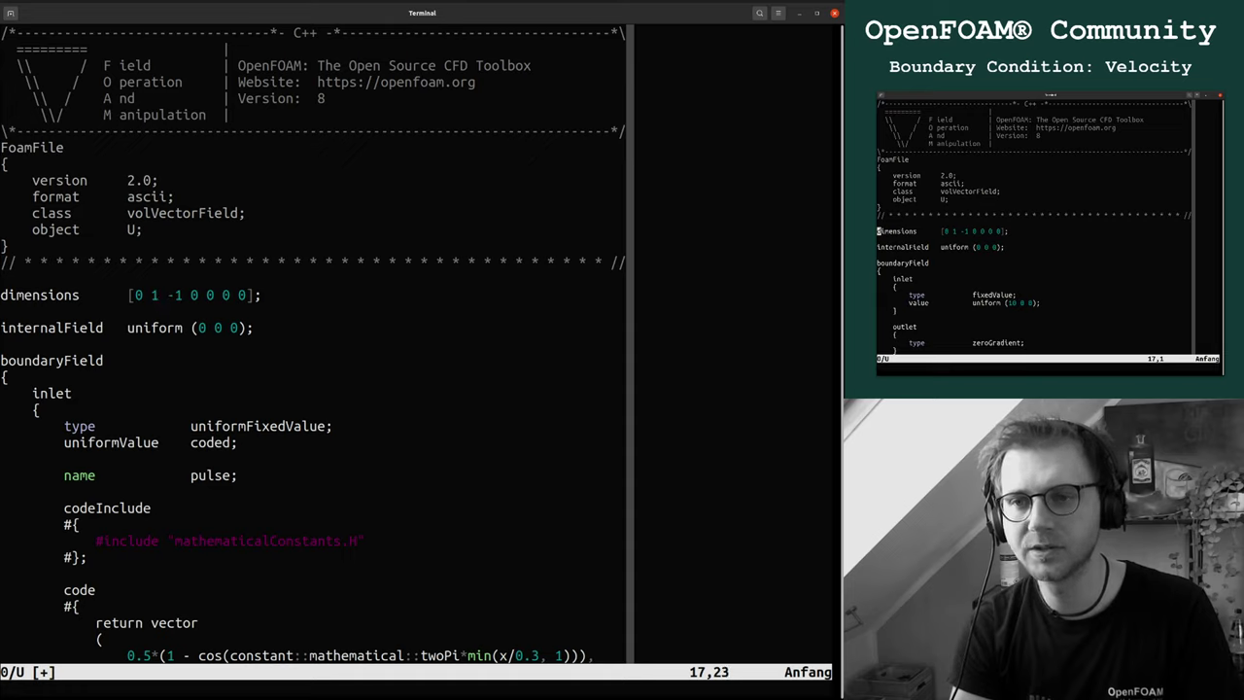
pyautogui.press('h')
pyautogui.press('h')
pyautogui.press('h')
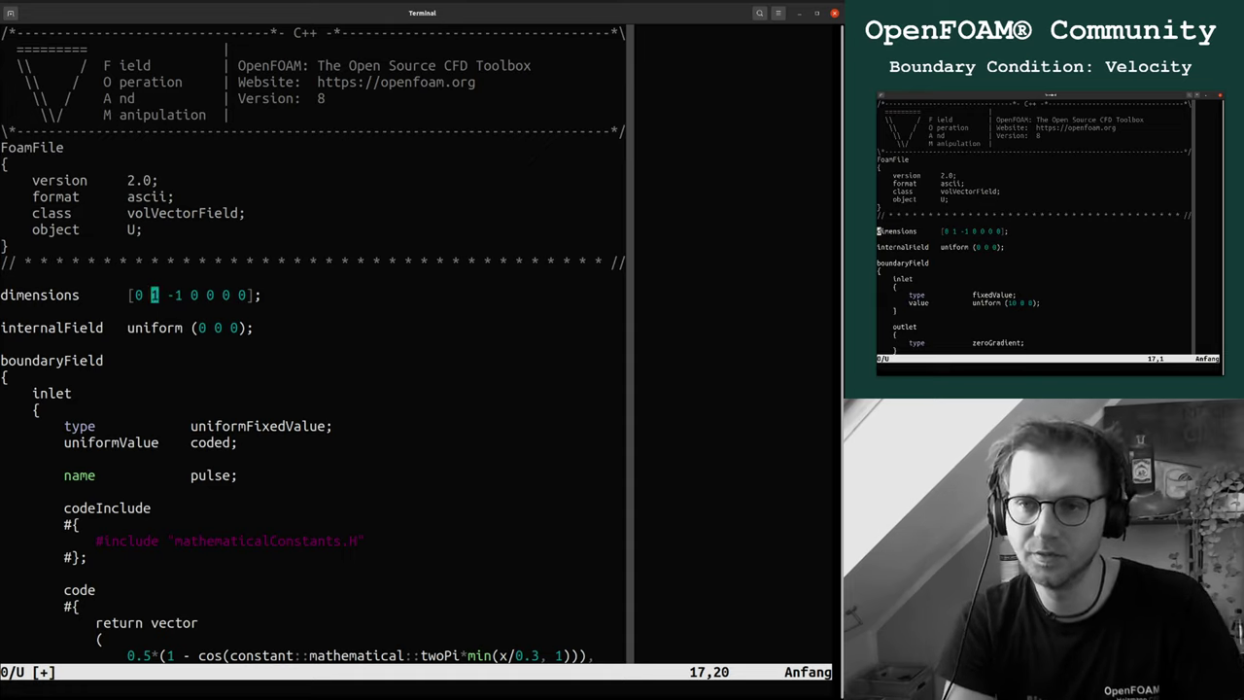
pyautogui.press('j')
pyautogui.press('j')
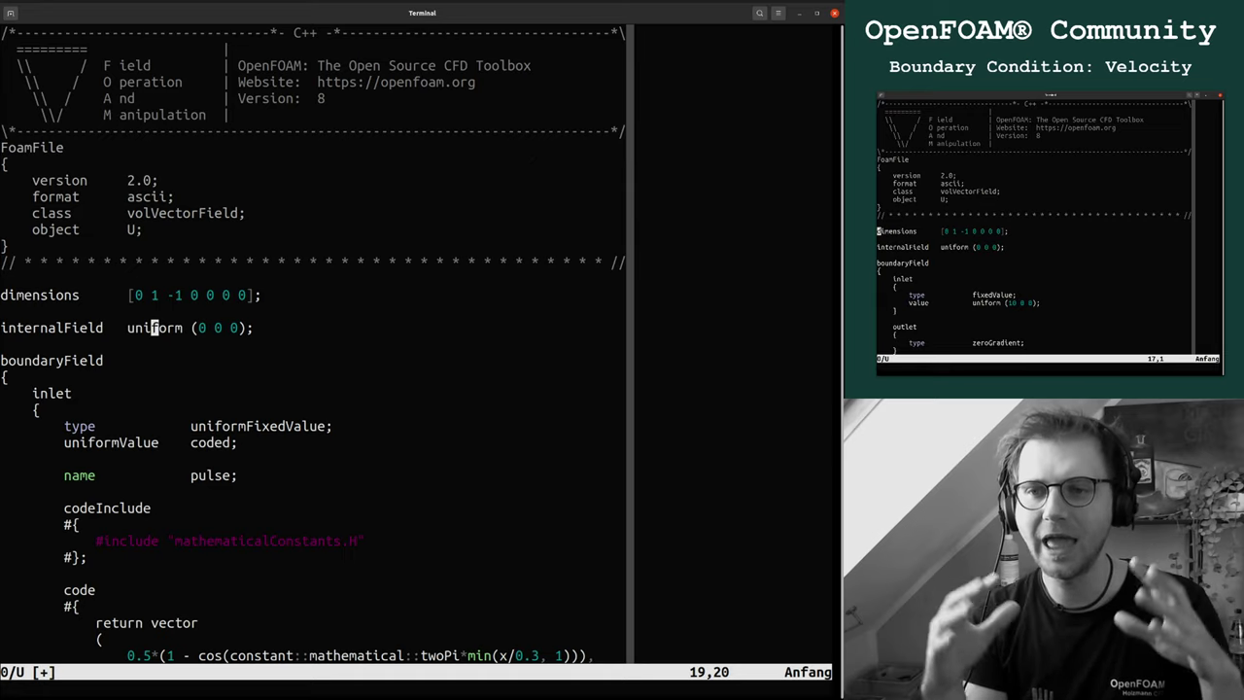
pyautogui.press('l')
pyautogui.press('l')
pyautogui.press('l')
pyautogui.press('l')
# Trial a 10 in the internalField vector, undo it back to uniform (0 0 0), and save 0/U
pyautogui.write('la')
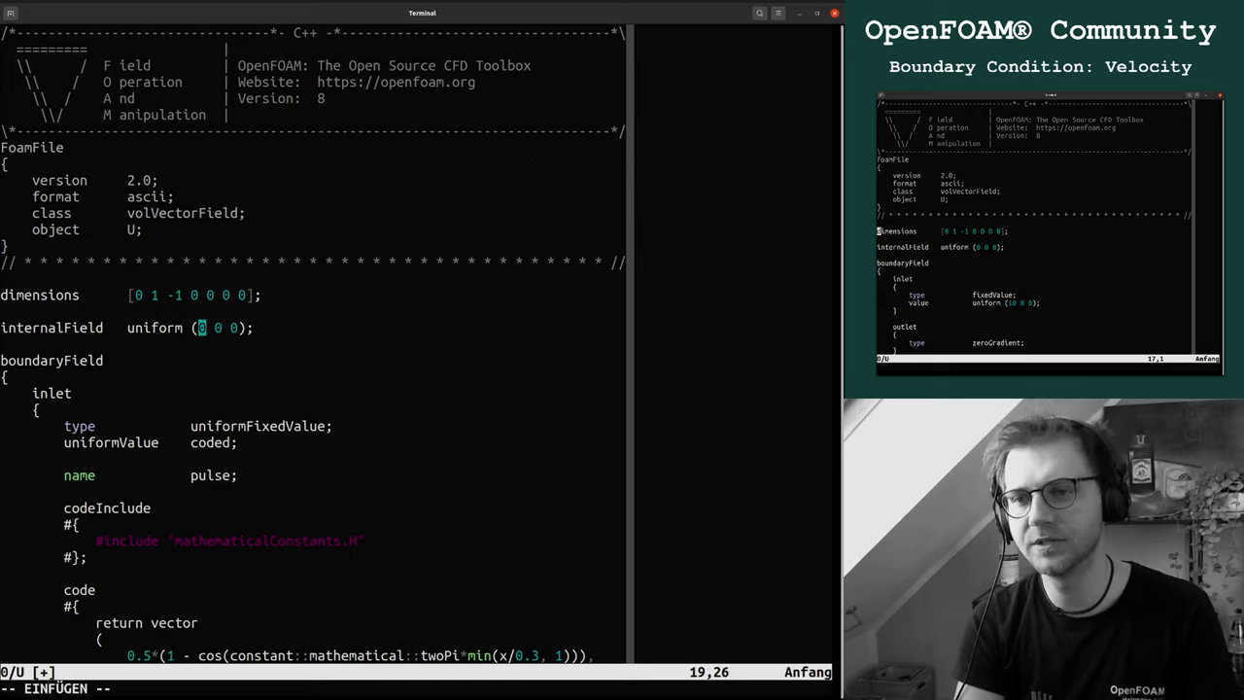
pyautogui.write('1')
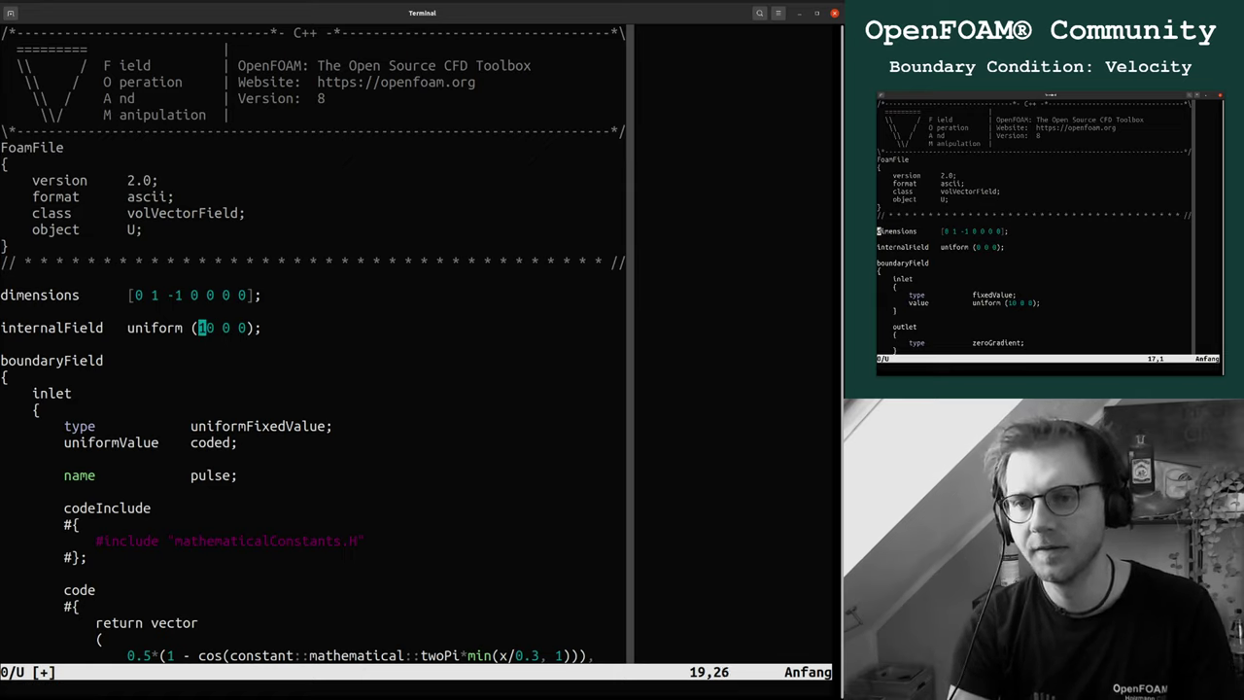
pyautogui.write('u:w')
pyautogui.press('Return')
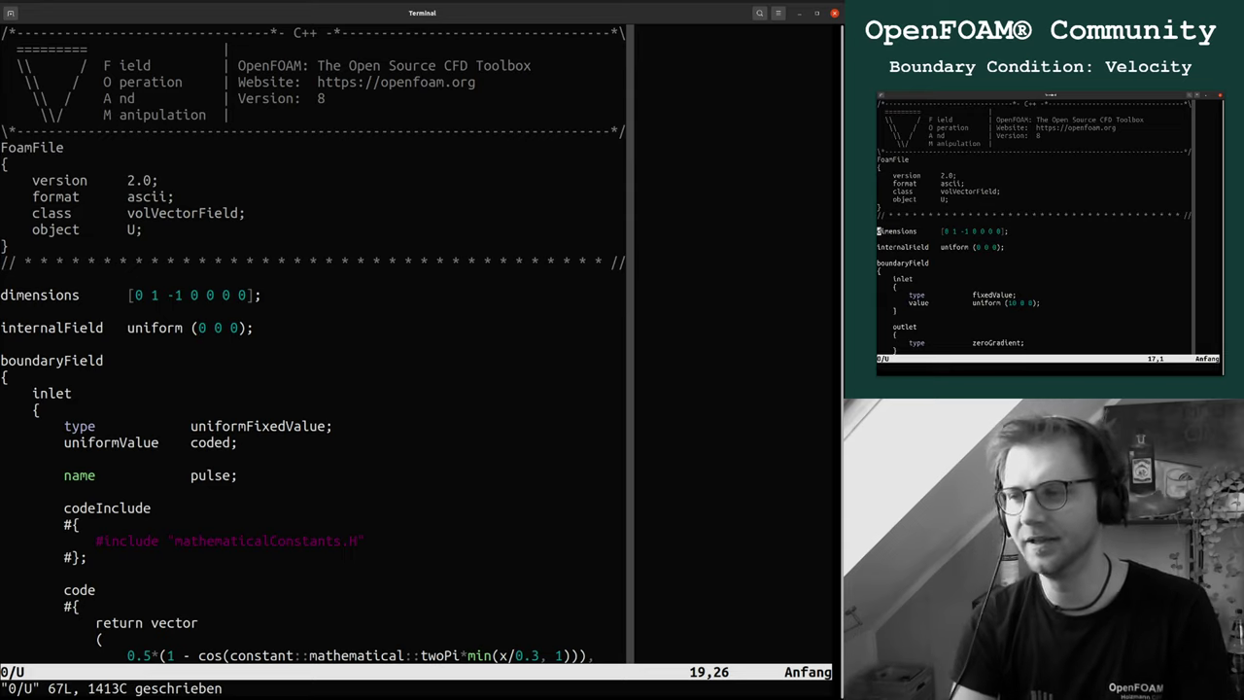
# Delete the inlet, outlet, wall, frontAndBack and code patch blocks from boundaryField and save
pyautogui.press('j')
pyautogui.press('j')
pyautogui.press('j')
pyautogui.press('j')
pyautogui.press('j')
pyautogui.press('j')
pyautogui.press('k')
pyautogui.press('k')
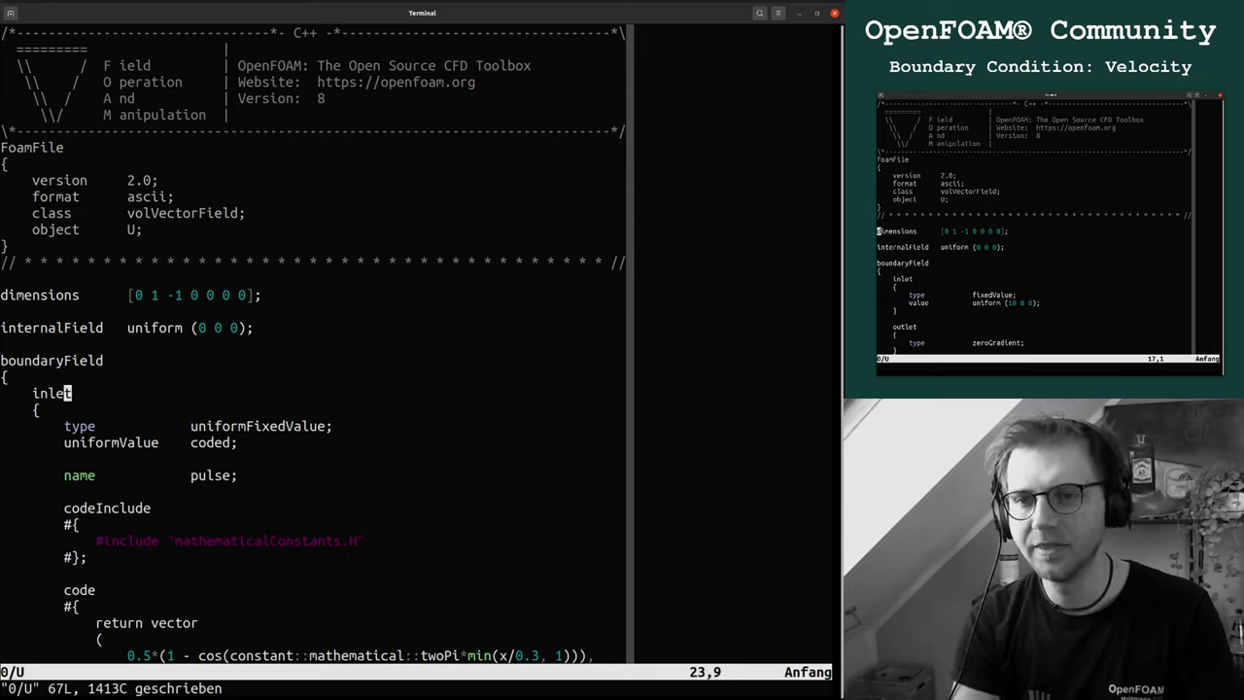
pyautogui.hotkey('shift', 'v')
pyautogui.press('j')
pyautogui.press('j')
pyautogui.press('j')
pyautogui.press('j')
pyautogui.press('j')
pyautogui.press('j')
pyautogui.press('j')
pyautogui.press('j')
pyautogui.press('j')
pyautogui.press('j')
pyautogui.press('j')
pyautogui.press('d')
pyautogui.hotkey('shift', 'v')
pyautogui.press('j')
pyautogui.press('j')
pyautogui.press('j')
pyautogui.press('j')
pyautogui.press('j')
pyautogui.press('j')
pyautogui.press('j')
pyautogui.press('j')
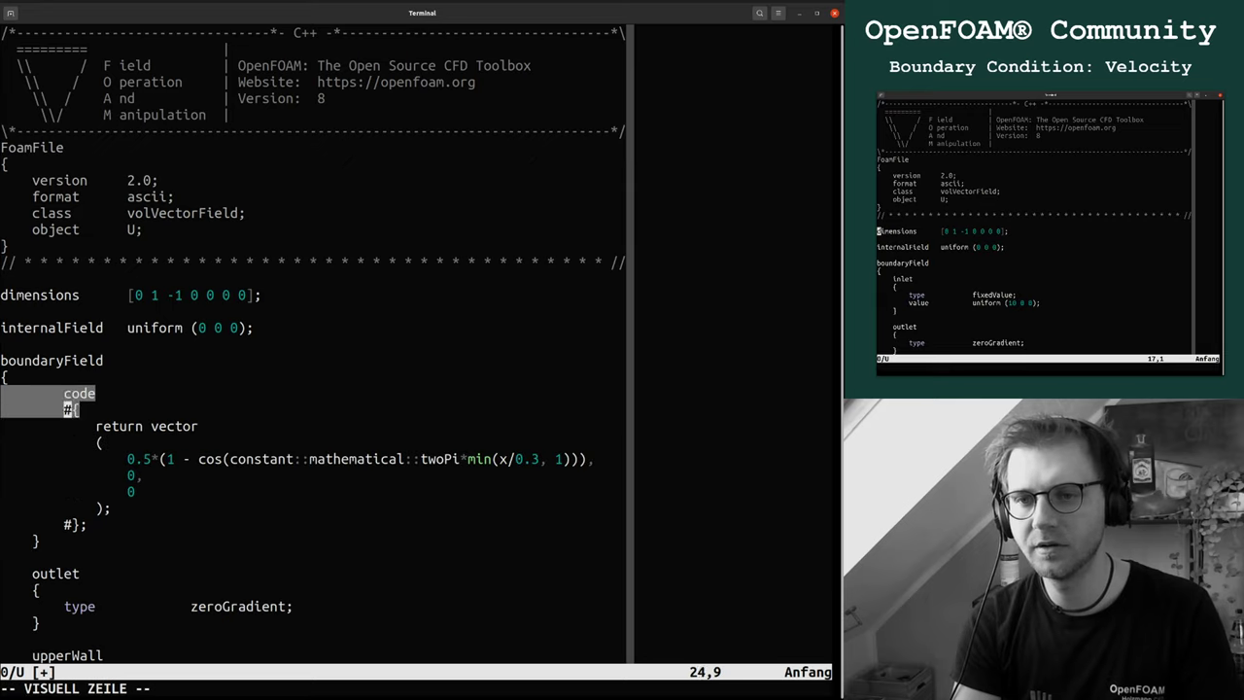
pyautogui.press('j')
pyautogui.press('j')
pyautogui.press('j')
pyautogui.press('j')
pyautogui.press('j')
pyautogui.press('j')
pyautogui.press('j')
pyautogui.press('d')
pyautogui.hotkey('shift', 'v')
pyautogui.press('j')
pyautogui.press('j')
pyautogui.press('j')
pyautogui.press('j')
pyautogui.press('j')
pyautogui.press('j')
pyautogui.press('j')
pyautogui.press('j')
pyautogui.press('j')
pyautogui.press('j')
pyautogui.press('j')
pyautogui.press('j')
pyautogui.press('j')
pyautogui.press('j')
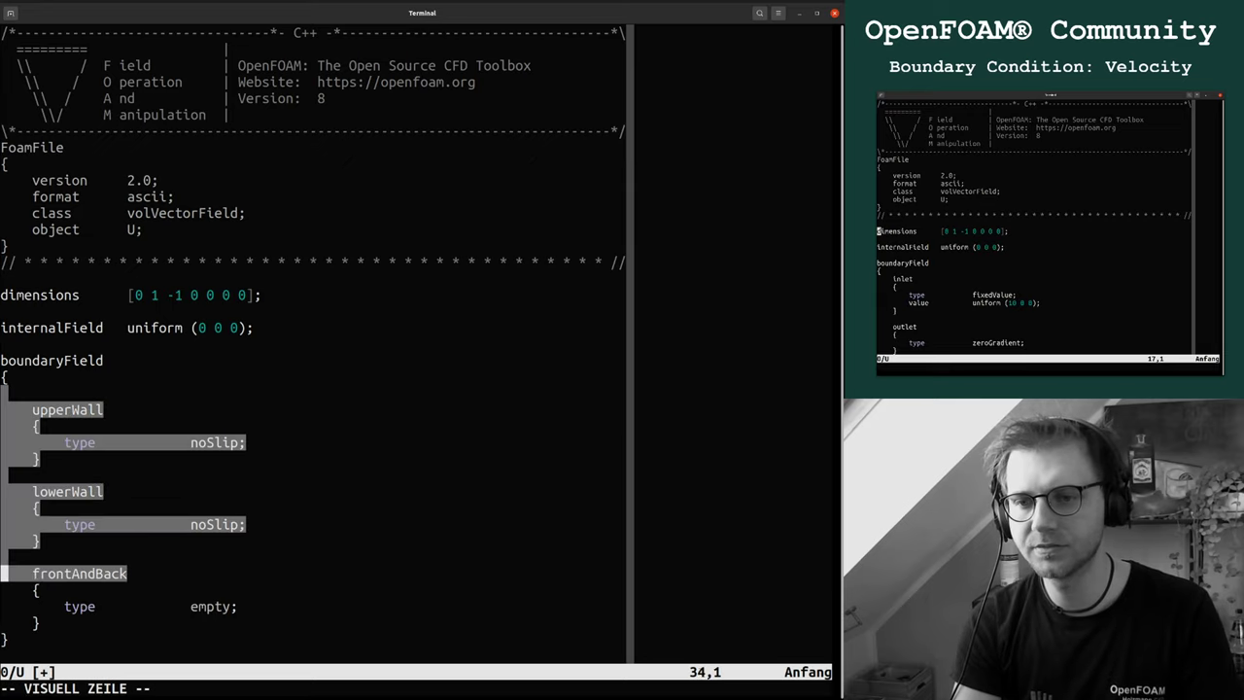
pyautogui.write('d:w')
pyautogui.press('Return')
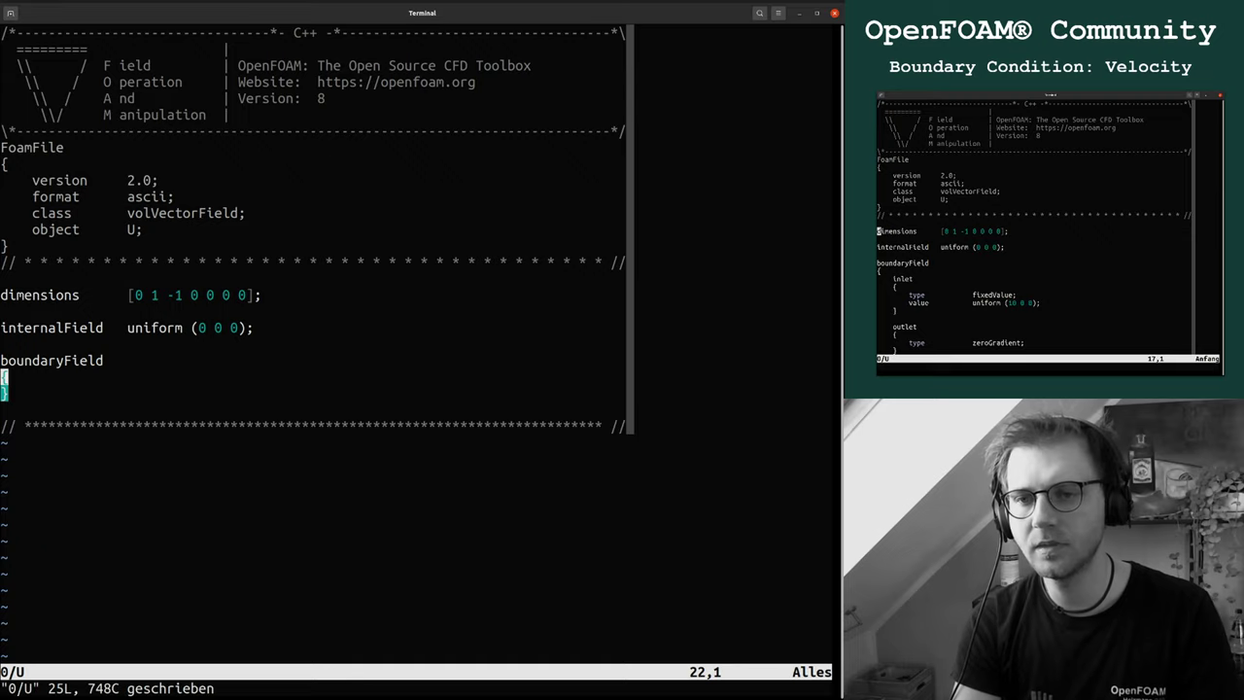
# Look over the emptied boundaryField and add a new indented line inside it
pyautogui.press('k')
pyautogui.press('$')
pyautogui.press('j')
pyautogui.press('o')
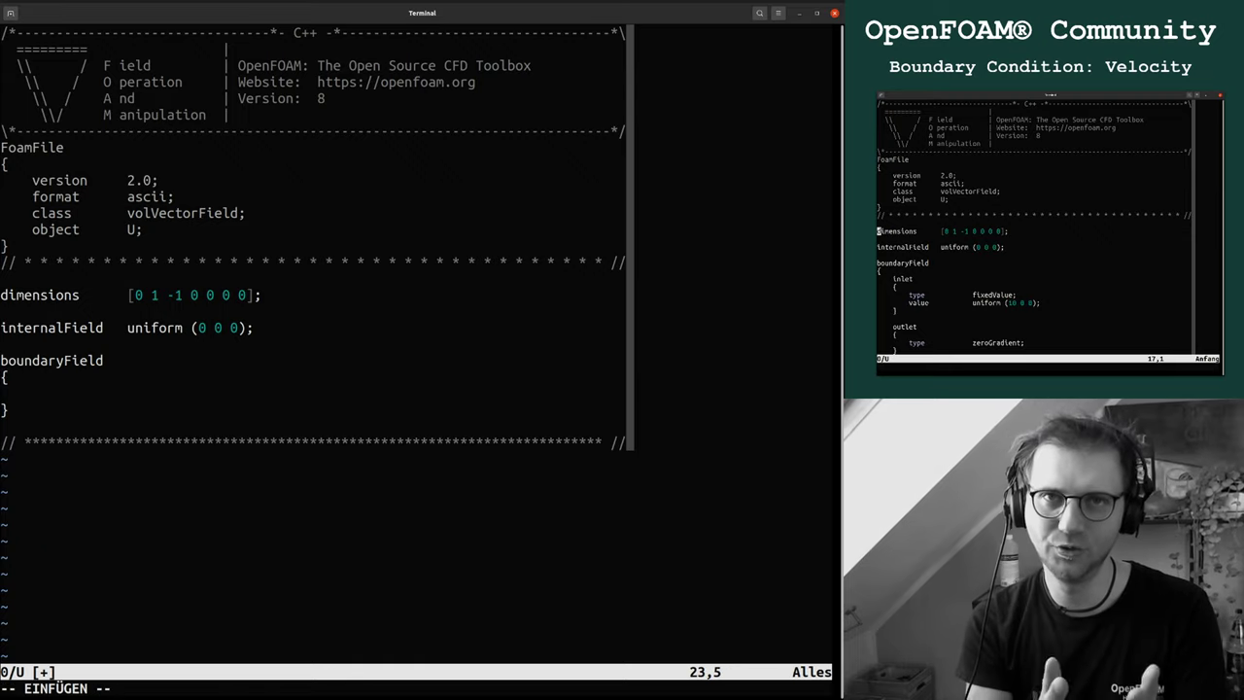
pyautogui.press('Escape')
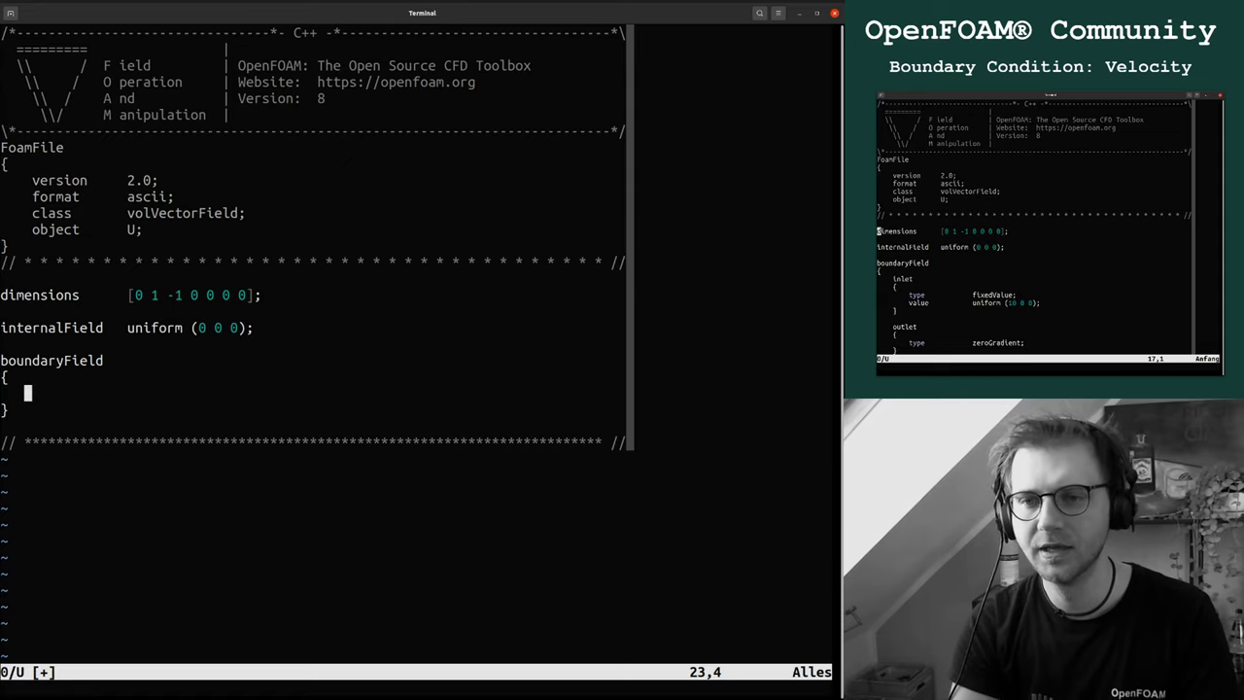
# Save 0/U, then add an empty nameOfThePatch block with braces inside boundaryField
pyautogui.write(':w')
pyautogui.press('Return')
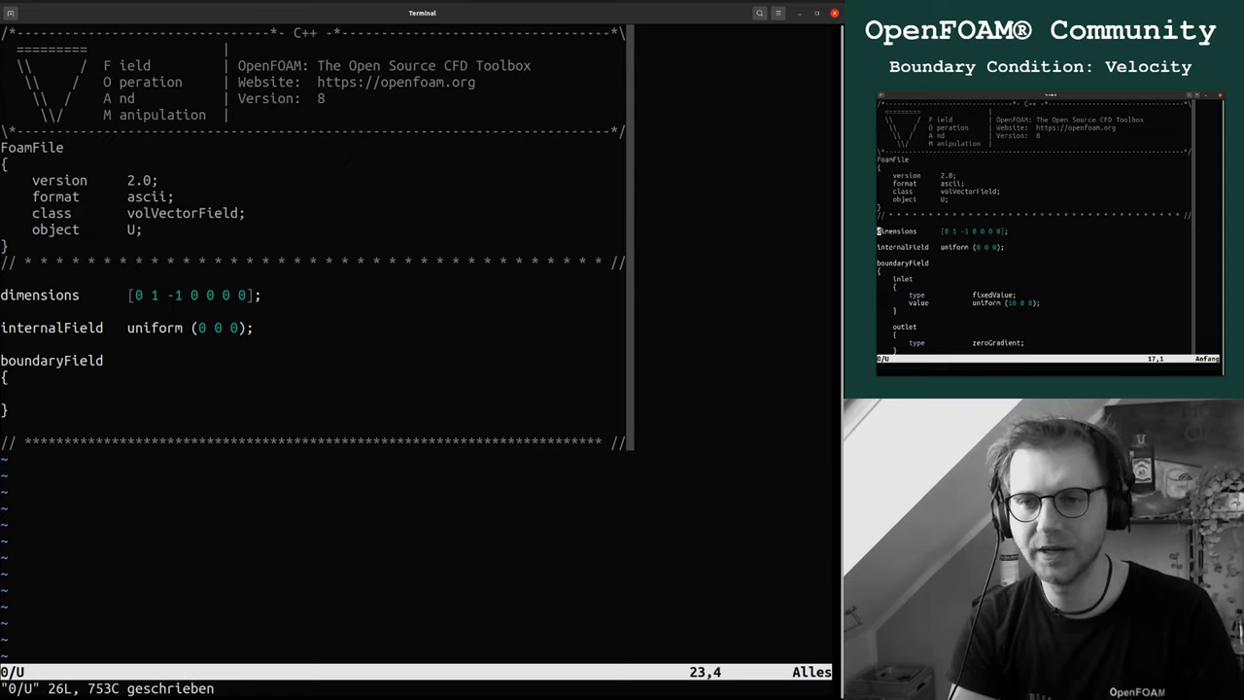
pyautogui.press('h')
pyautogui.press('l')
pyautogui.press('a')
pyautogui.press('BackSpace')
pyautogui.press('BackSpace')
pyautogui.press('BackSpace')
pyautogui.press('BackSpace')
pyautogui.press('BackSpace')
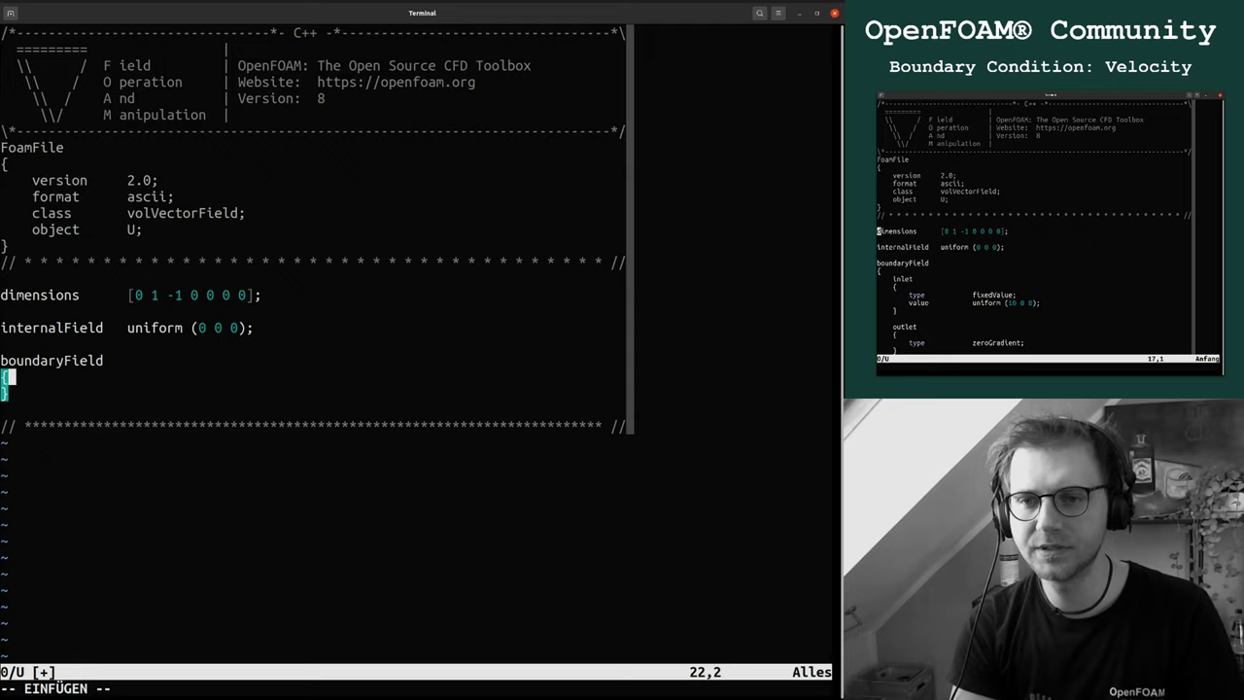
pyautogui.press('Return')
pyautogui.press('Tab')
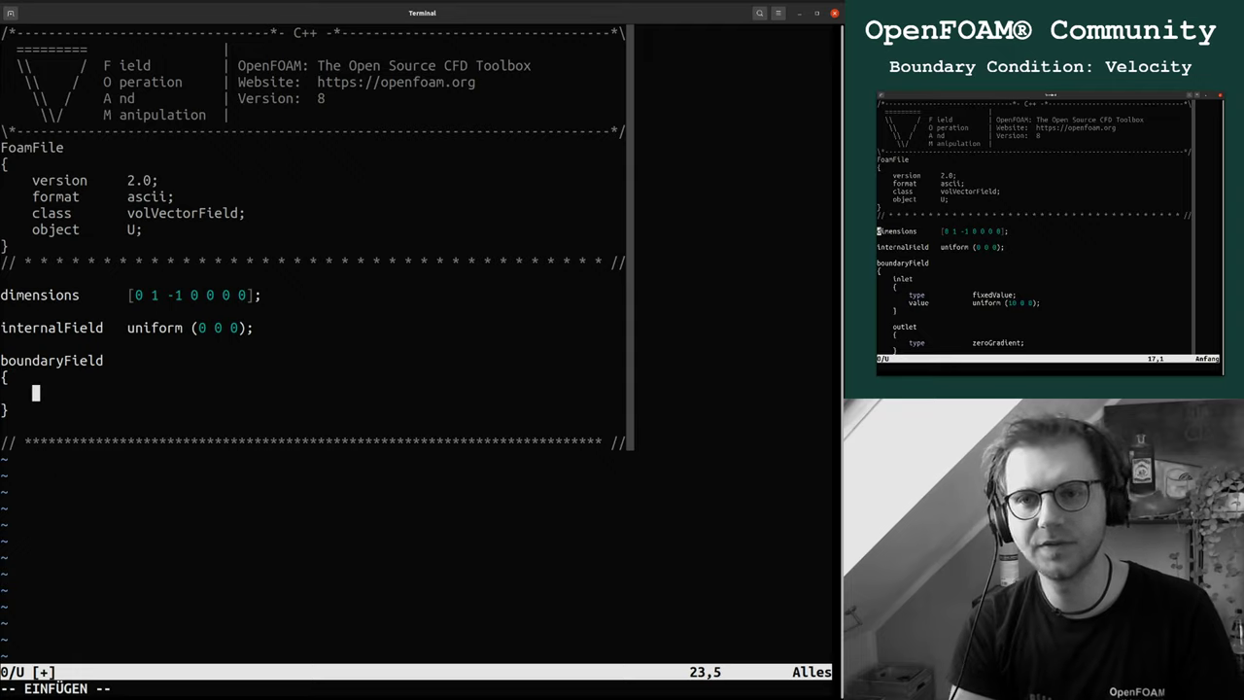
pyautogui.write('nameOfThe')
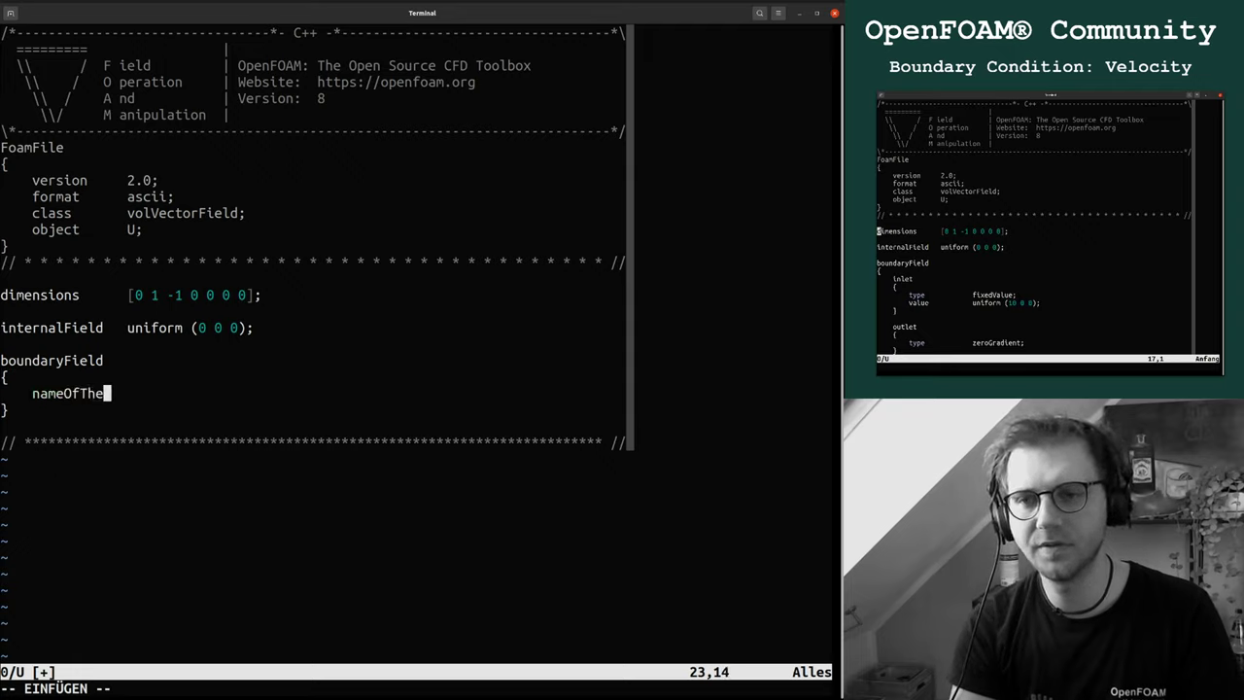
pyautogui.write('Patch')
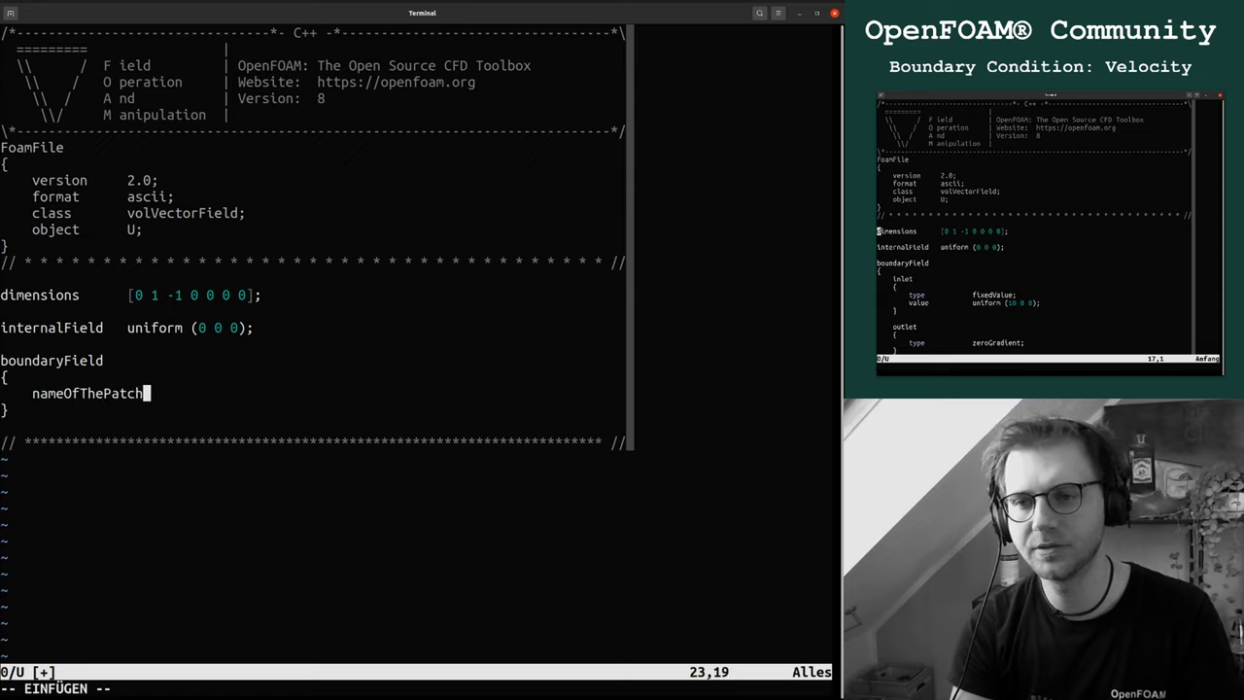
pyautogui.press('Return')
pyautogui.write('{')
pyautogui.press('Return')
pyautogui.press('Return')
pyautogui.write('}')
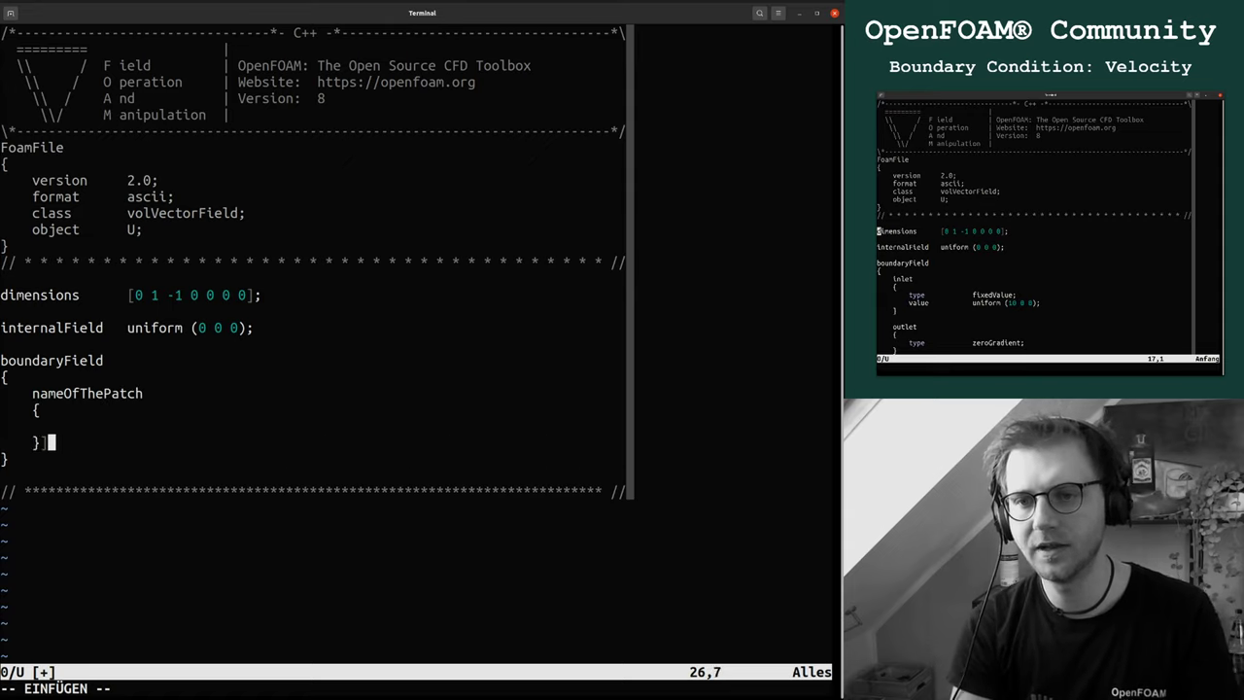
# Fill the nameOfThePatch block with 'type boundaryType;' and 'value uniform (0 0 0);'
pyautogui.press('Escape')
pyautogui.press('k')
pyautogui.press('S')
pyautogui.press('Tab')
pyautogui.write('type')
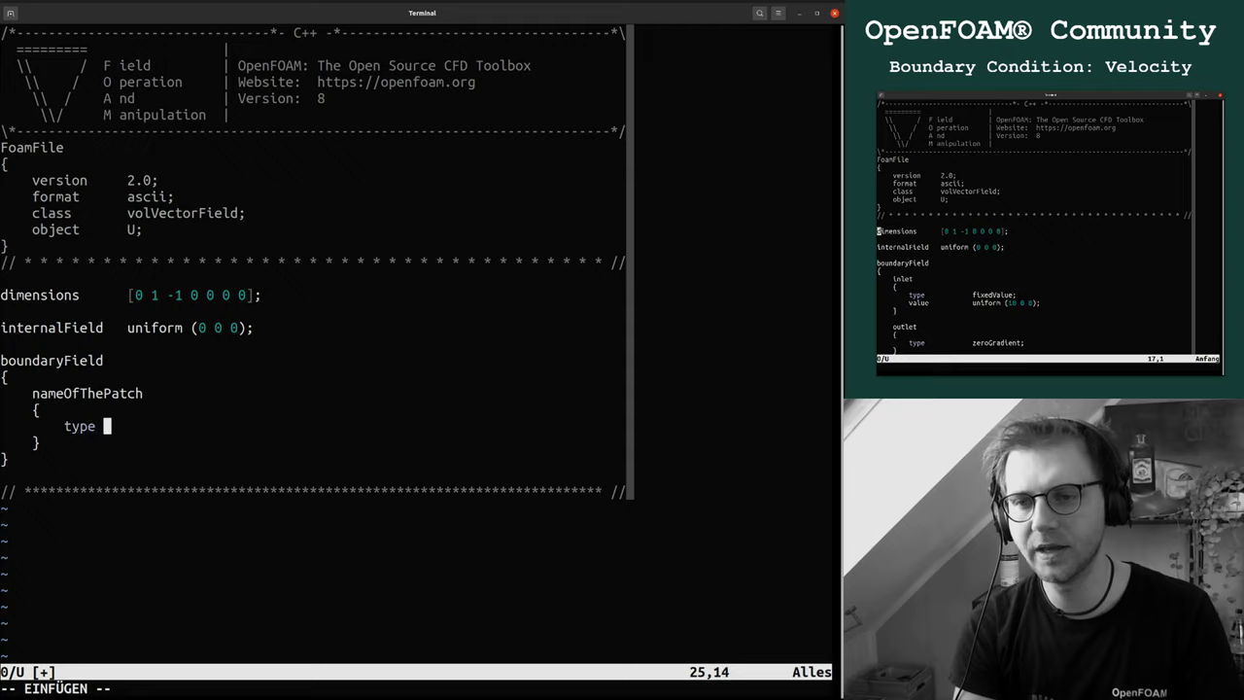
pyautogui.press('Tab')
pyautogui.press('Tab')
pyautogui.press('Tab')
pyautogui.write('b')
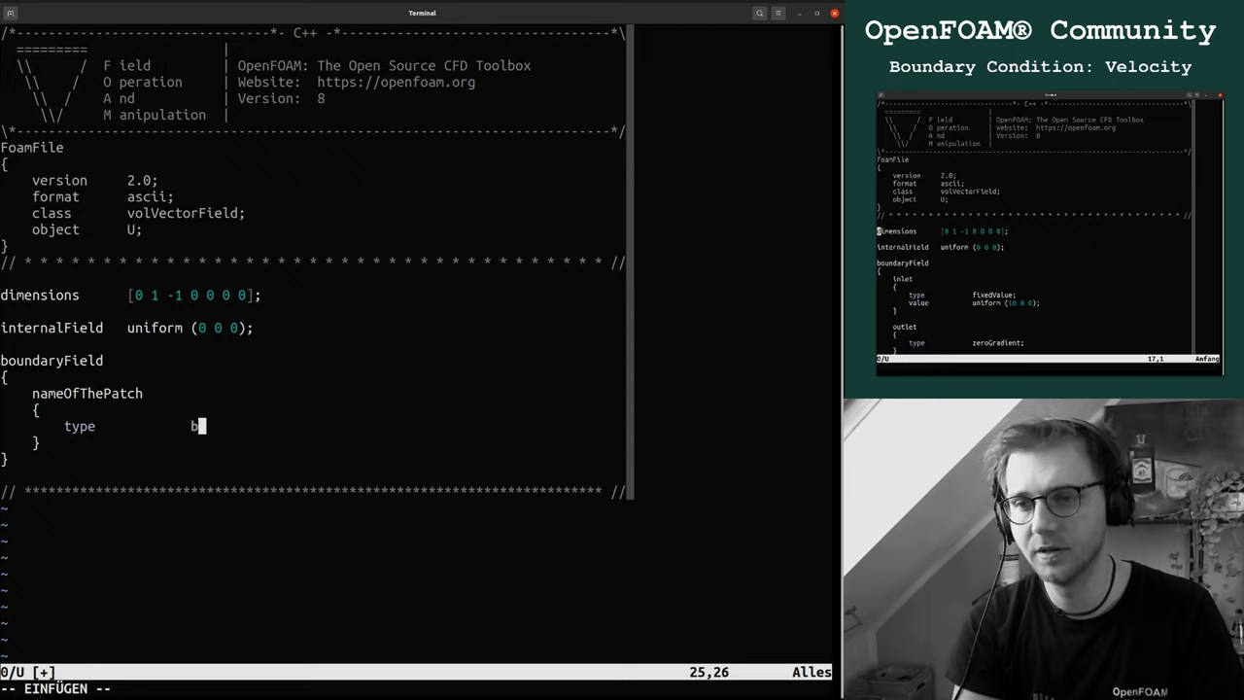
pyautogui.write('oundaryType;')
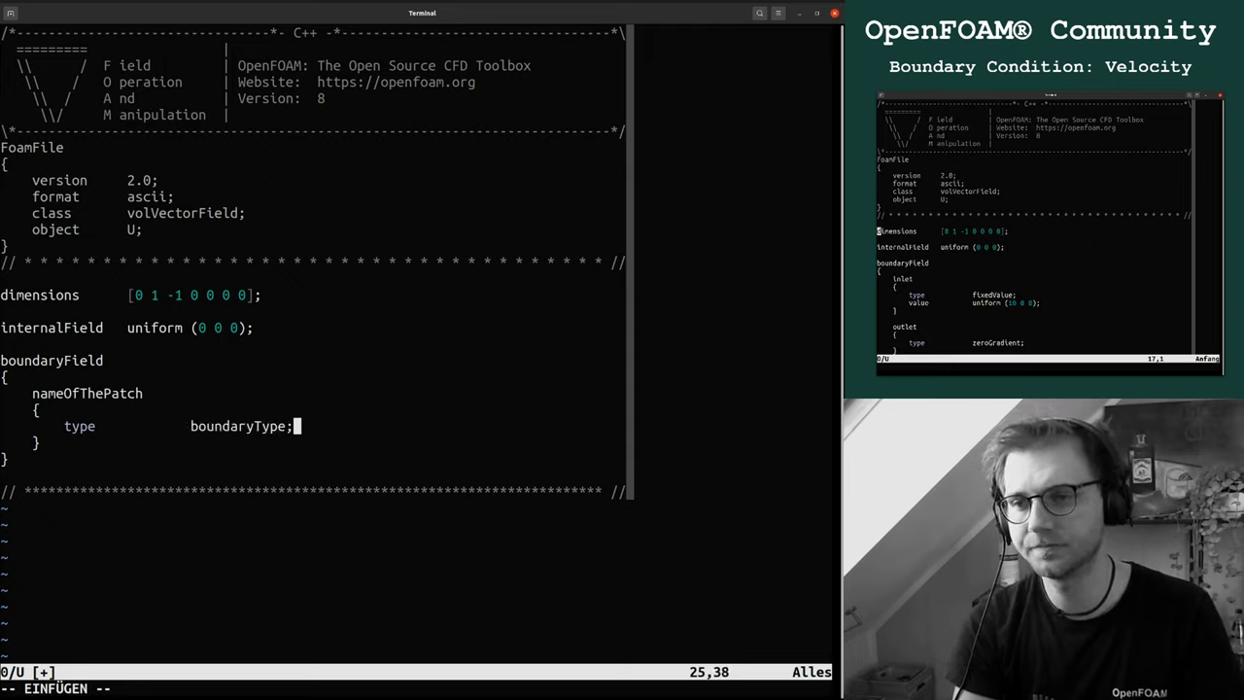
pyautogui.press('Return')
pyautogui.write('value')
pyautogui.press('Tab')
pyautogui.press('Tab')
pyautogui.press('Tab')
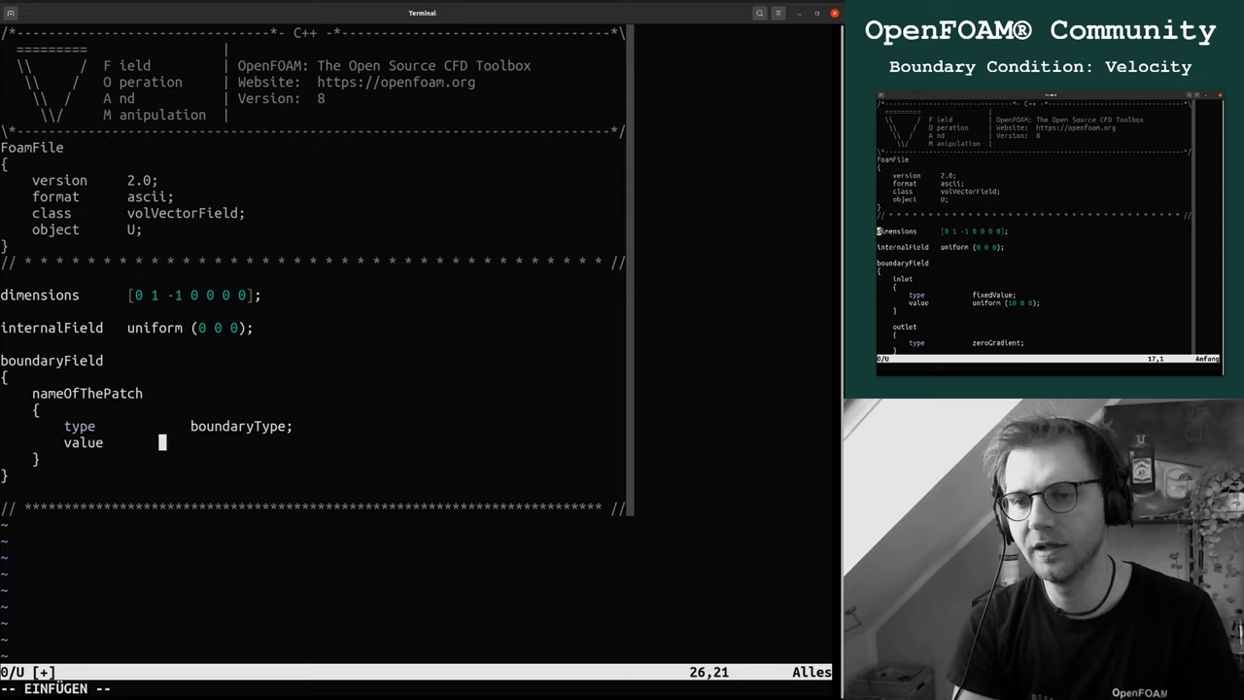
pyautogui.write('uniform ')
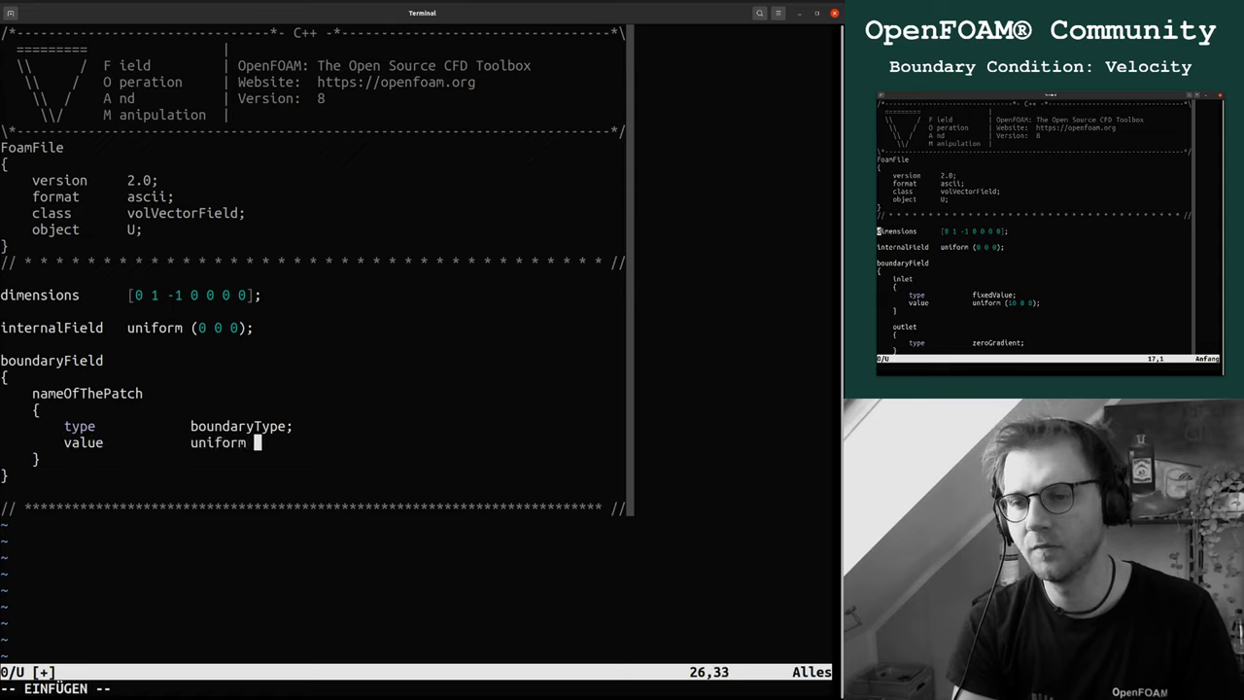
pyautogui.write('(0 0 0);')
pyautogui.press('Escape')
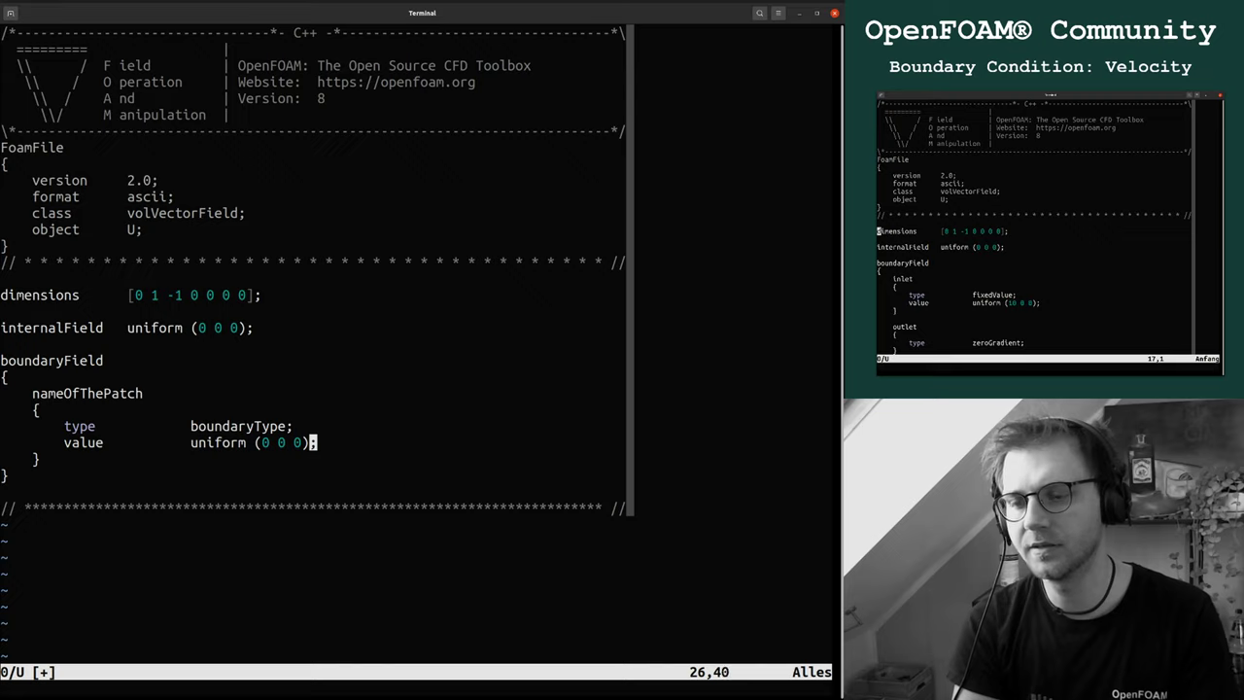
pyautogui.press('h')
pyautogui.press('h')
pyautogui.press('h')
pyautogui.press('h')
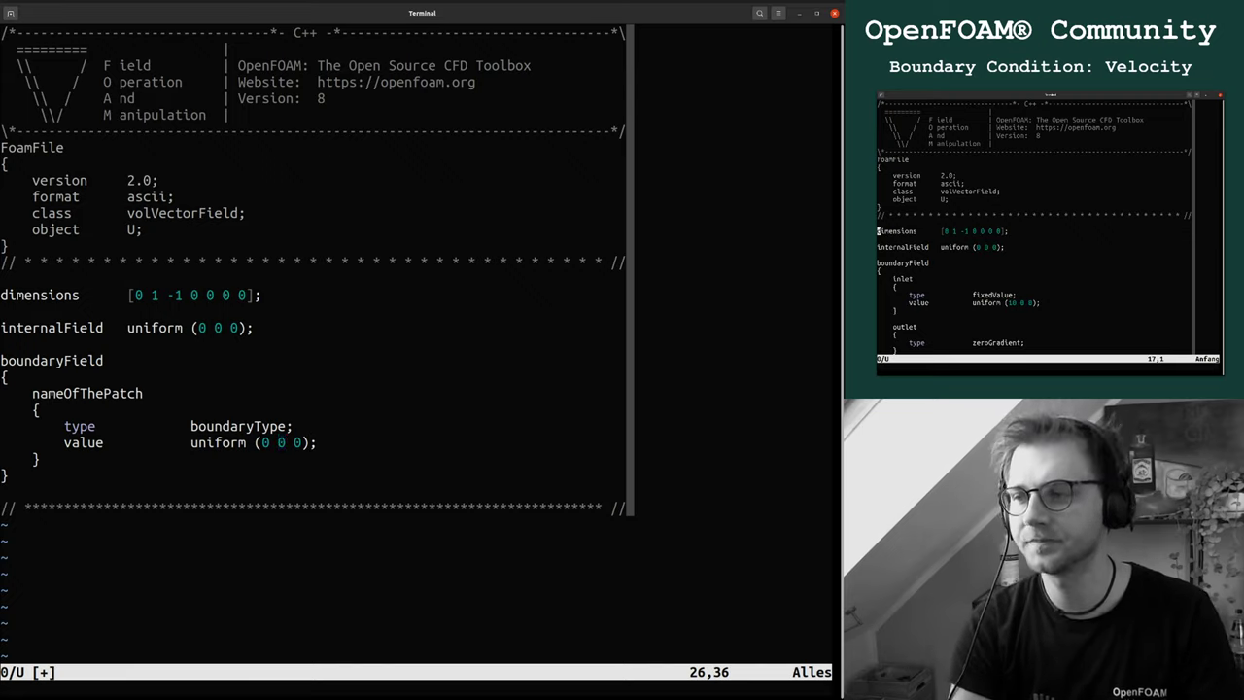
pyautogui.press('k')
pyautogui.press('k')
pyautogui.press('k')
pyautogui.press('b')
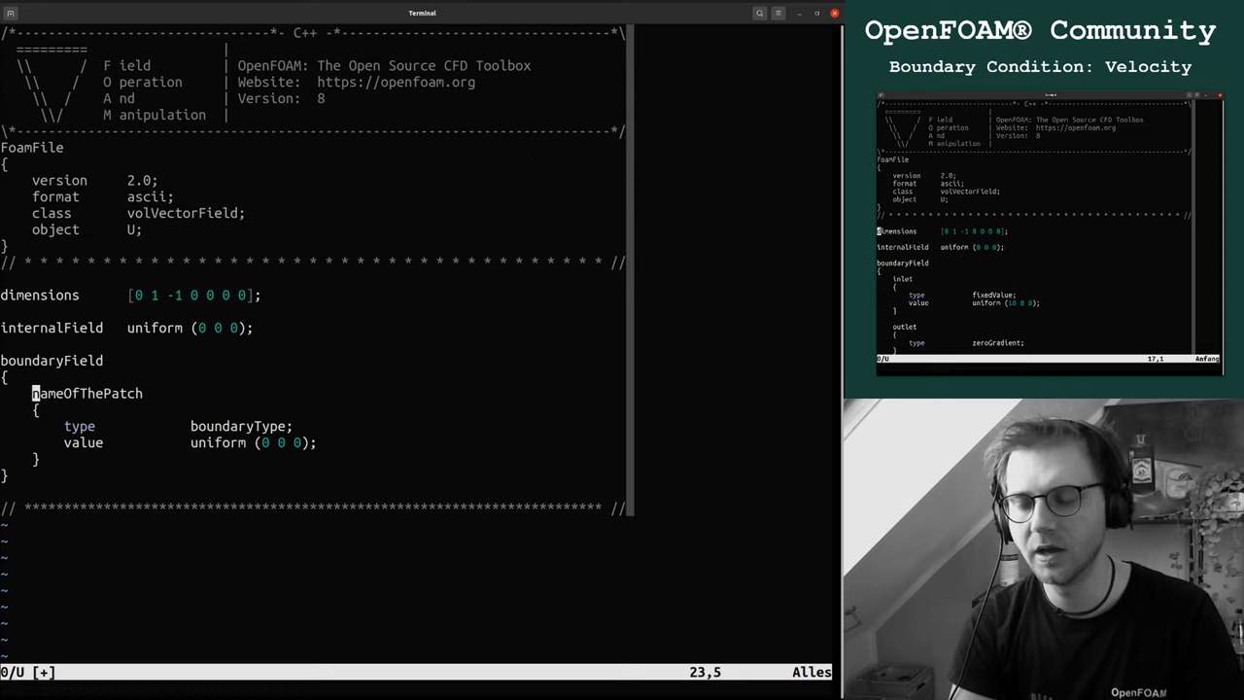
pyautogui.press('V')
pyautogui.press('Escape')
pyautogui.press('j')
pyautogui.press('w')
pyautogui.press('w')
pyautogui.press('w')
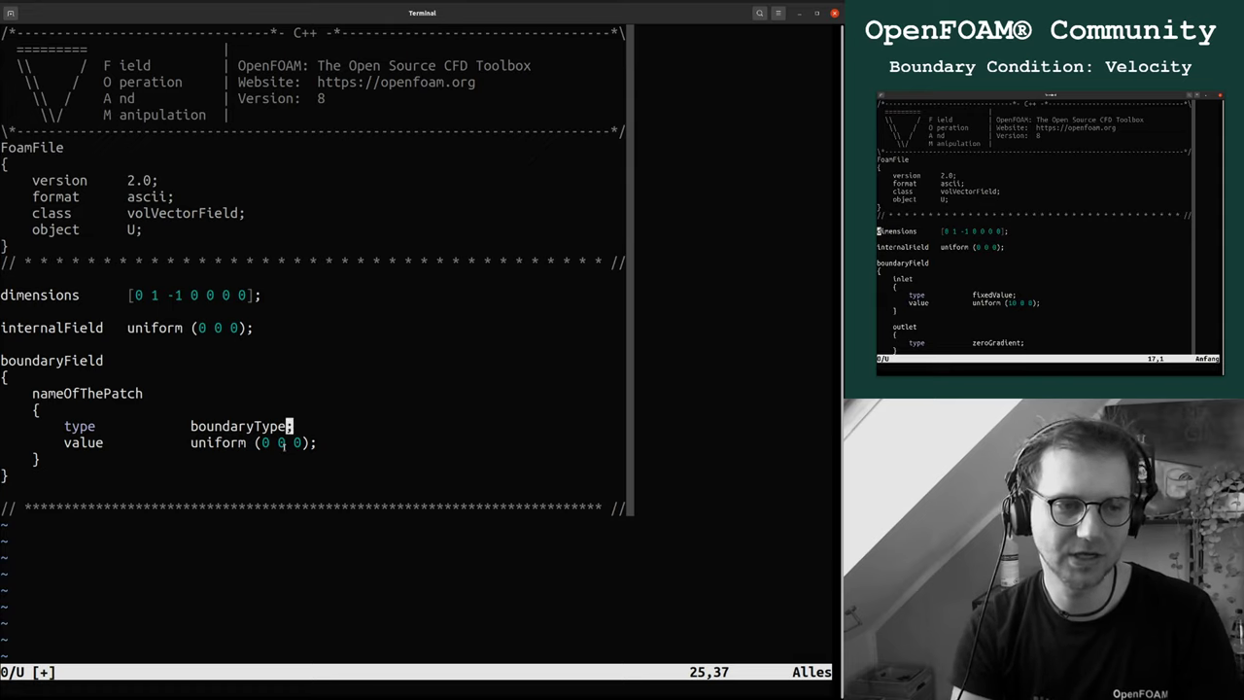
# Save 0/U, shrink the terminal font, and :vsplit into two views, focusing the right one
pyautogui.write(':w')
pyautogui.press('Return')
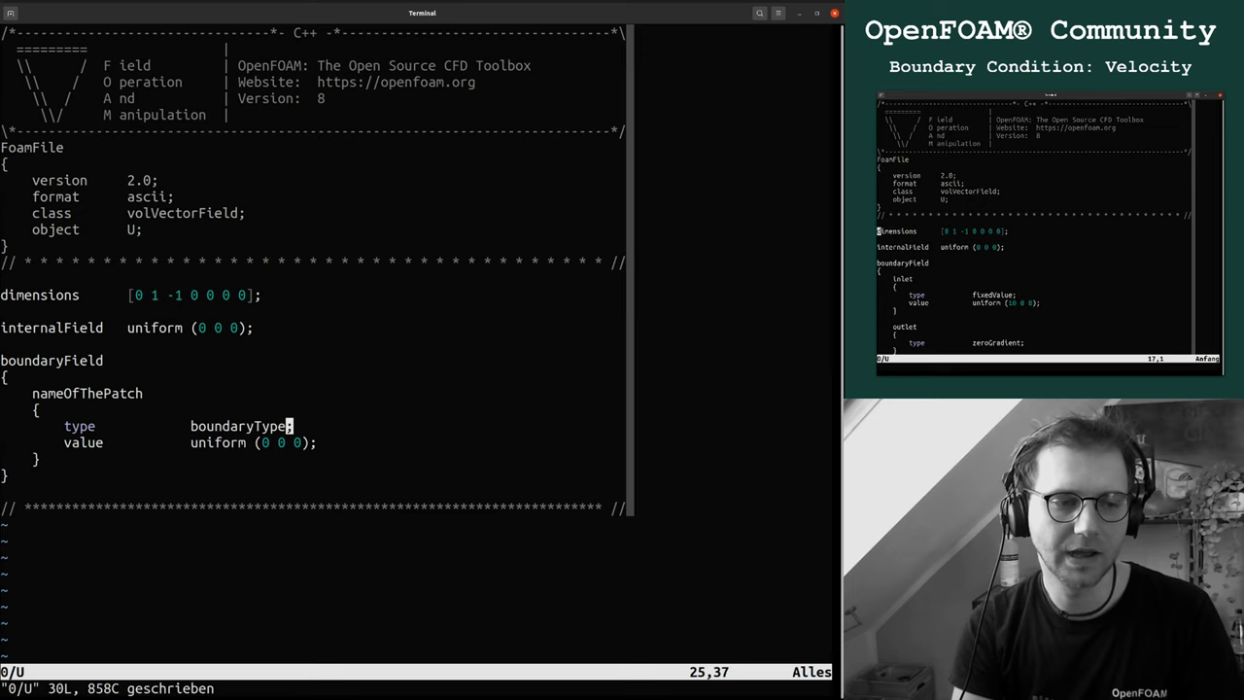
pyautogui.hotkey('ctrl', '-')
pyautogui.hotkey('ctrl', '-')
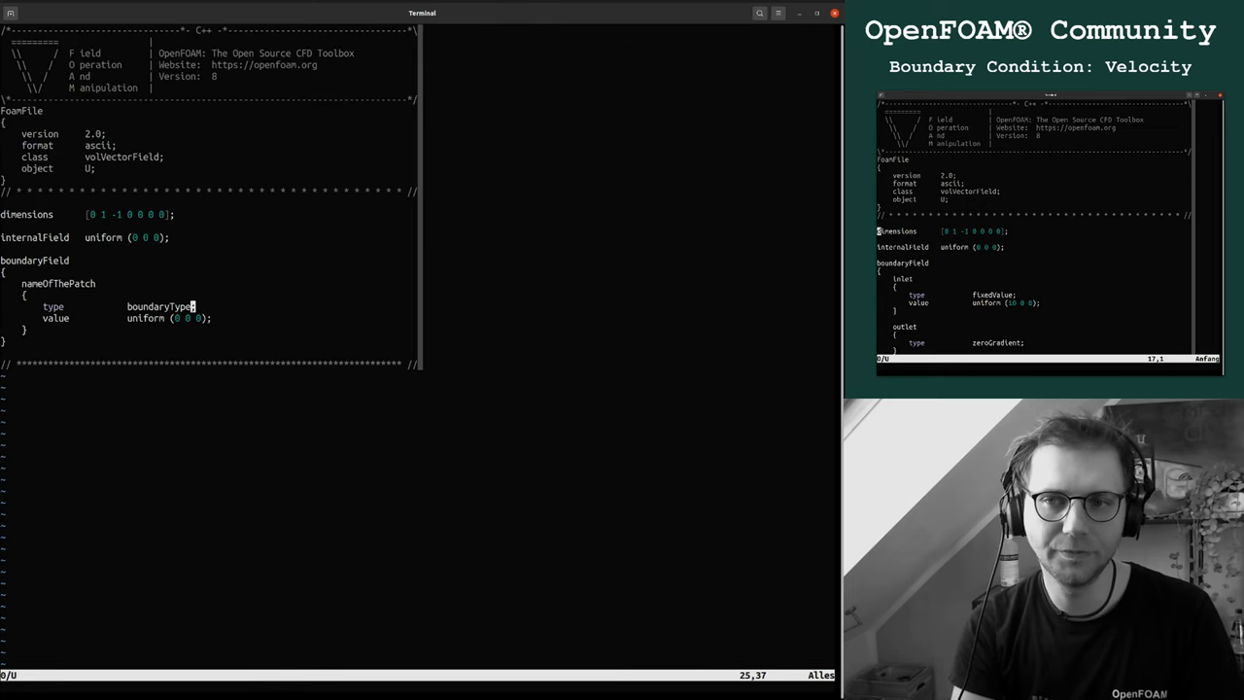
pyautogui.write(':vsplit')
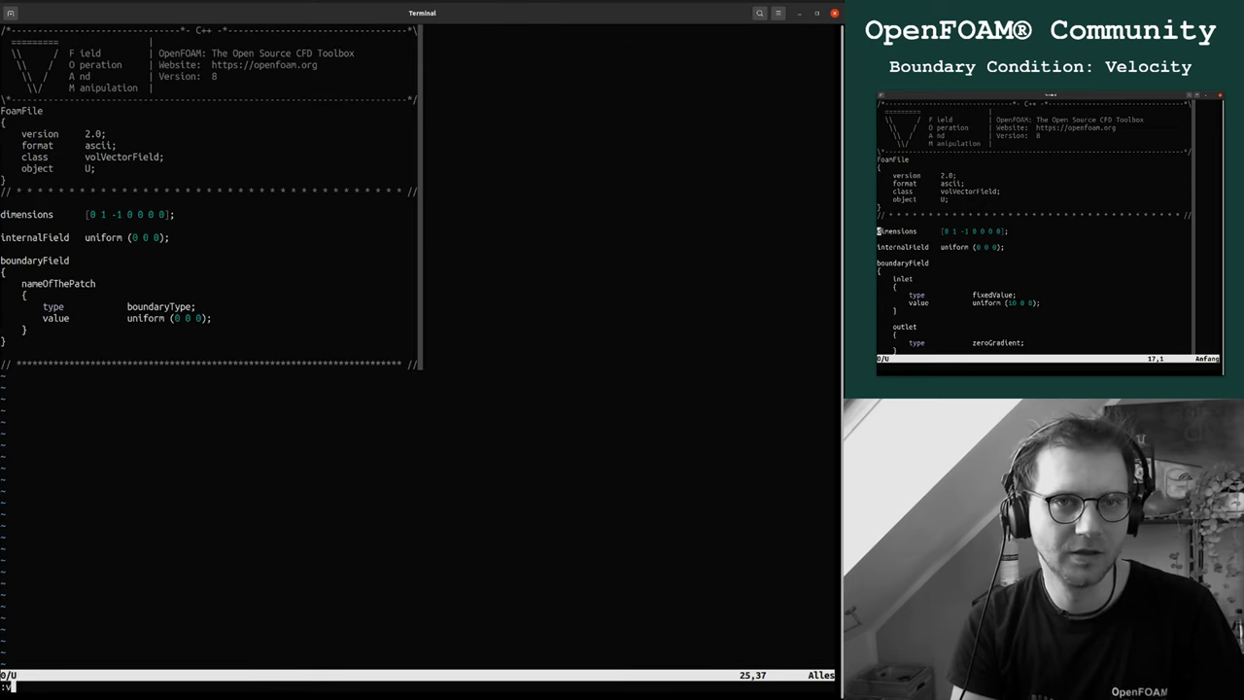
pyautogui.press('Return')
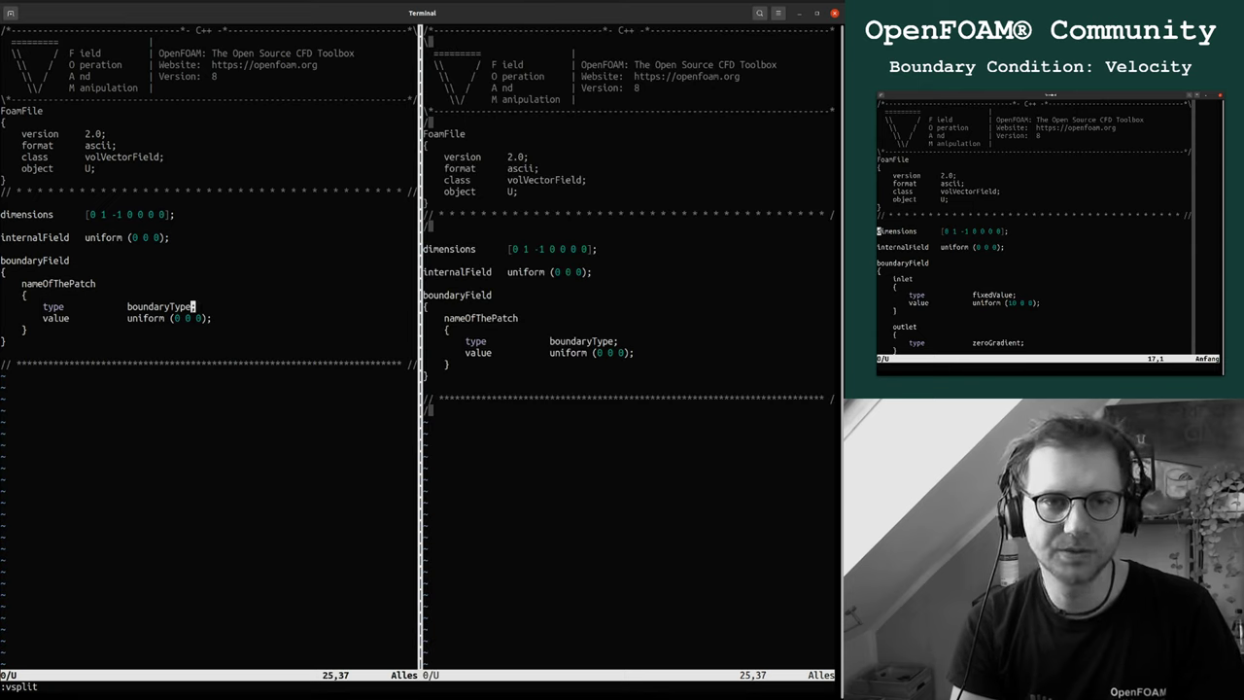
pyautogui.hotkey('ctrl', 'w')
pyautogui.write('l:e ')
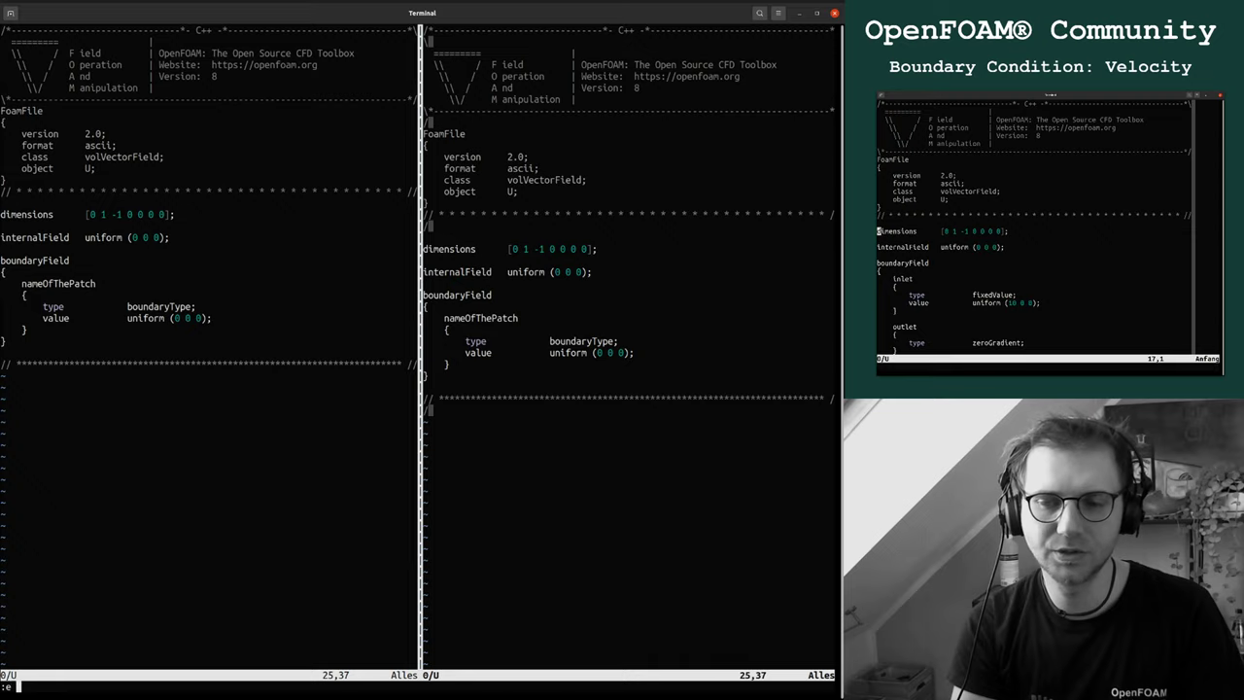
pyautogui.write('c')
# Open constant/polyMesh/boundary in the right split and move to its patch list
pyautogui.press('Tab')
pyautogui.write('p')
pyautogui.press('Tab')
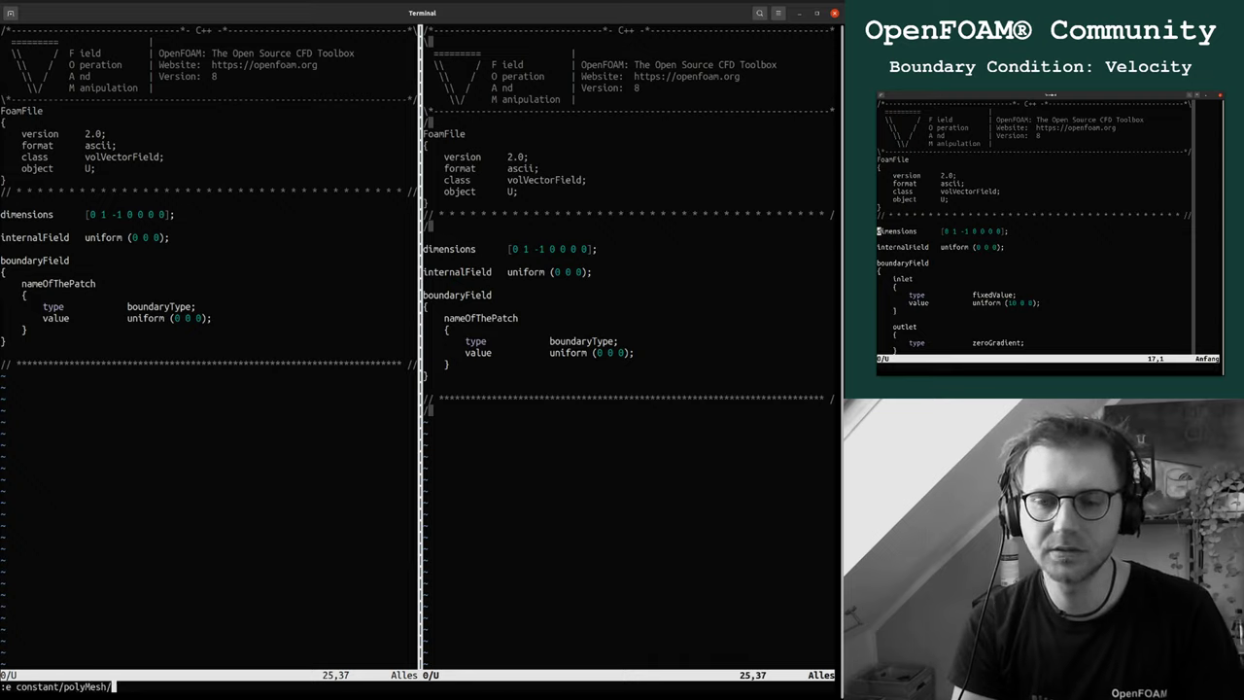
pyautogui.write('boundary')
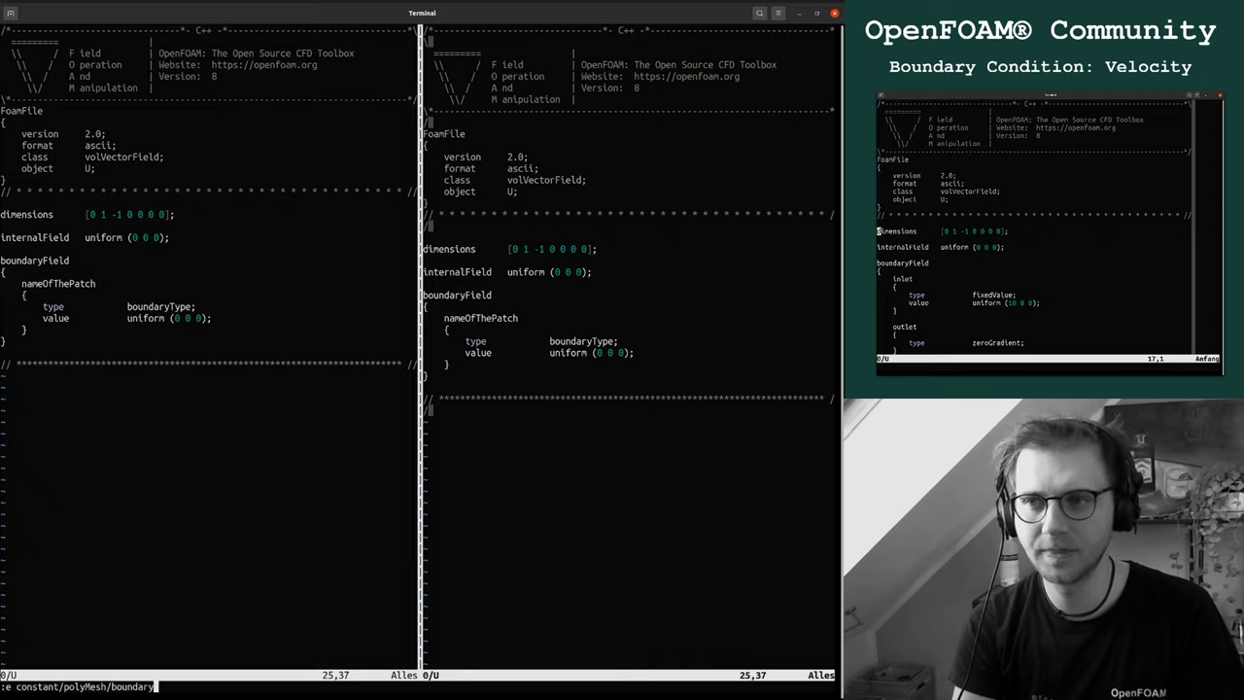
pyautogui.press('Return')
pyautogui.press('j')
pyautogui.press('j')
pyautogui.press('j')
pyautogui.press('j')
pyautogui.press('j')
pyautogui.press('j')
pyautogui.press('j')
pyautogui.press('j')
pyautogui.press('j')
pyautogui.press('j')
pyautogui.press('j')
pyautogui.press('j')
pyautogui.press('j')
pyautogui.press('j')
pyautogui.press('j')
pyautogui.press('j')
pyautogui.press('j')
pyautogui.press('j')
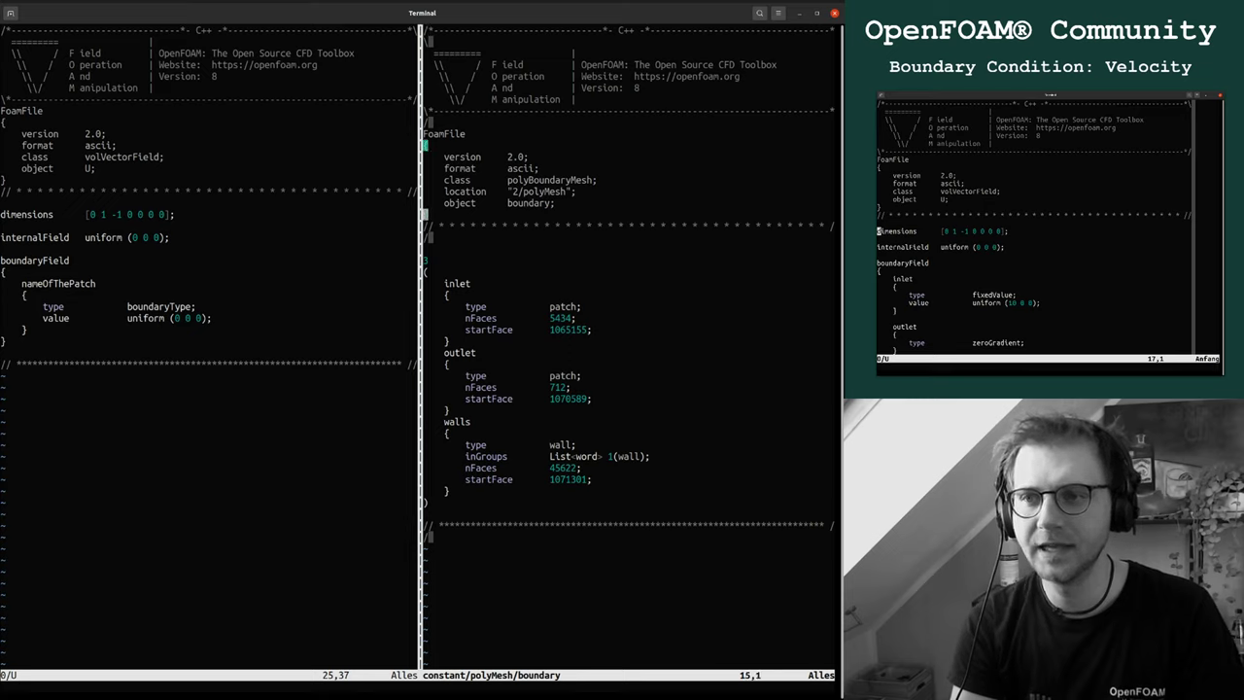
pyautogui.press('k')
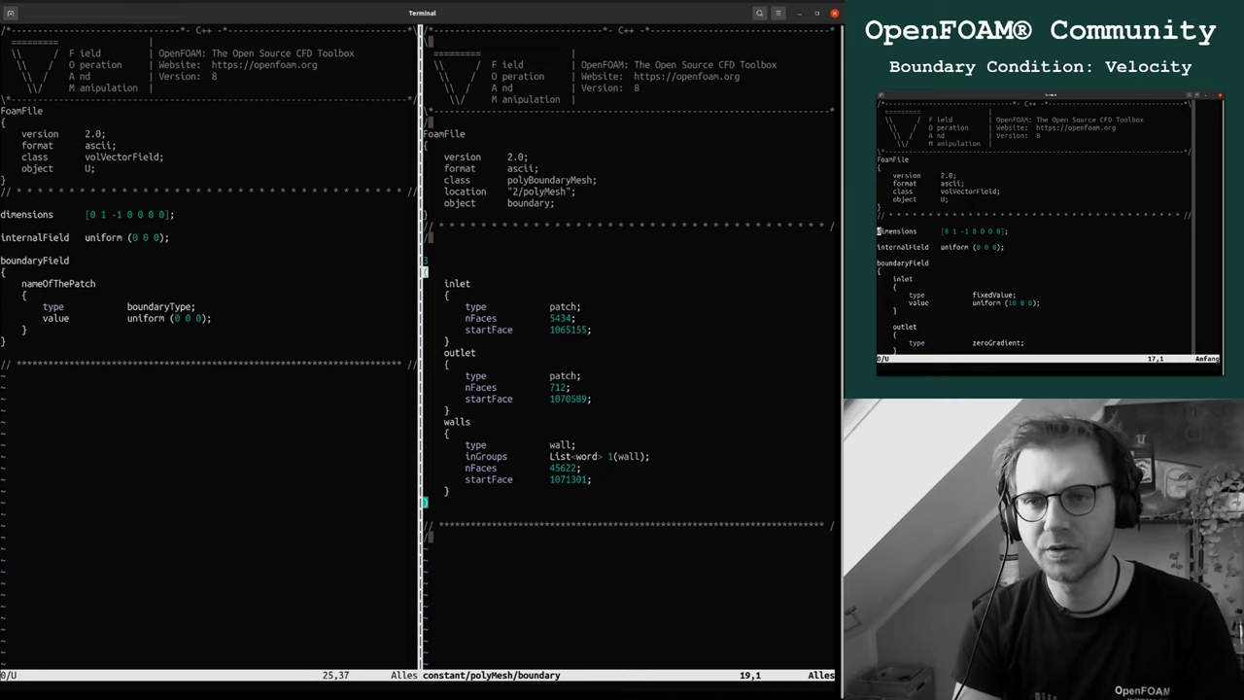
# Back in the 0/U view, rename the nameOfThePatch entry to inlet
pyautogui.press('j')
pyautogui.hotkey('ctrl', 'w')
pyautogui.press('h')
pyautogui.press('k')
pyautogui.press('k')
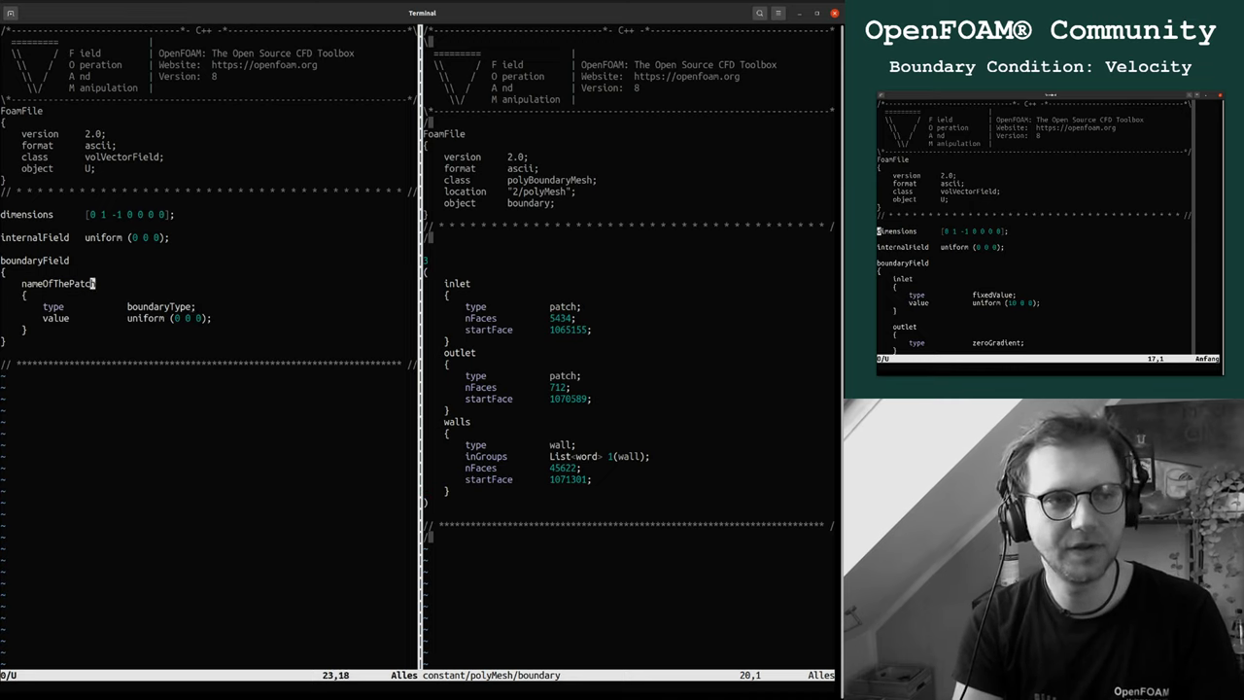
pyautogui.write('bcwinlet')
pyautogui.press('Escape')
pyautogui.press('j')
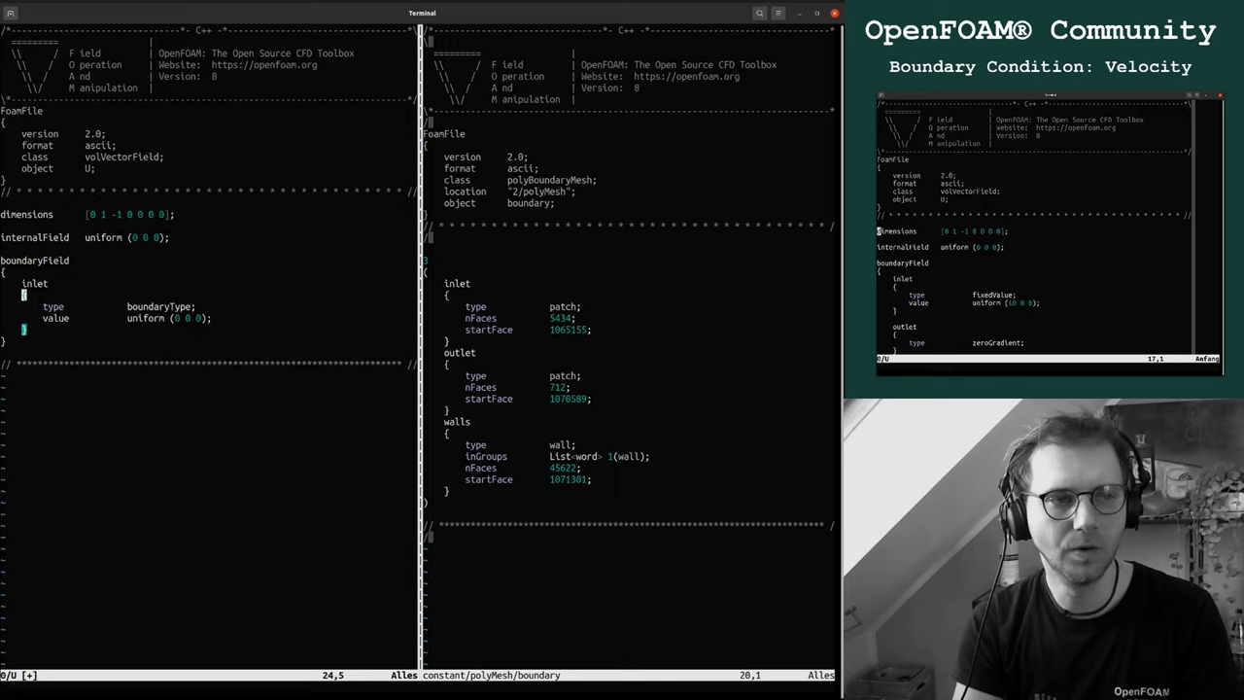
pyautogui.press('j')
pyautogui.press('j')
pyautogui.press('j')
pyautogui.press('j')
pyautogui.press('k')
# Add empty outlet { } and walls { } entries below inlet and save 0/U
pyautogui.press('o')
pyautogui.press('Return')
pyautogui.write('outlet')
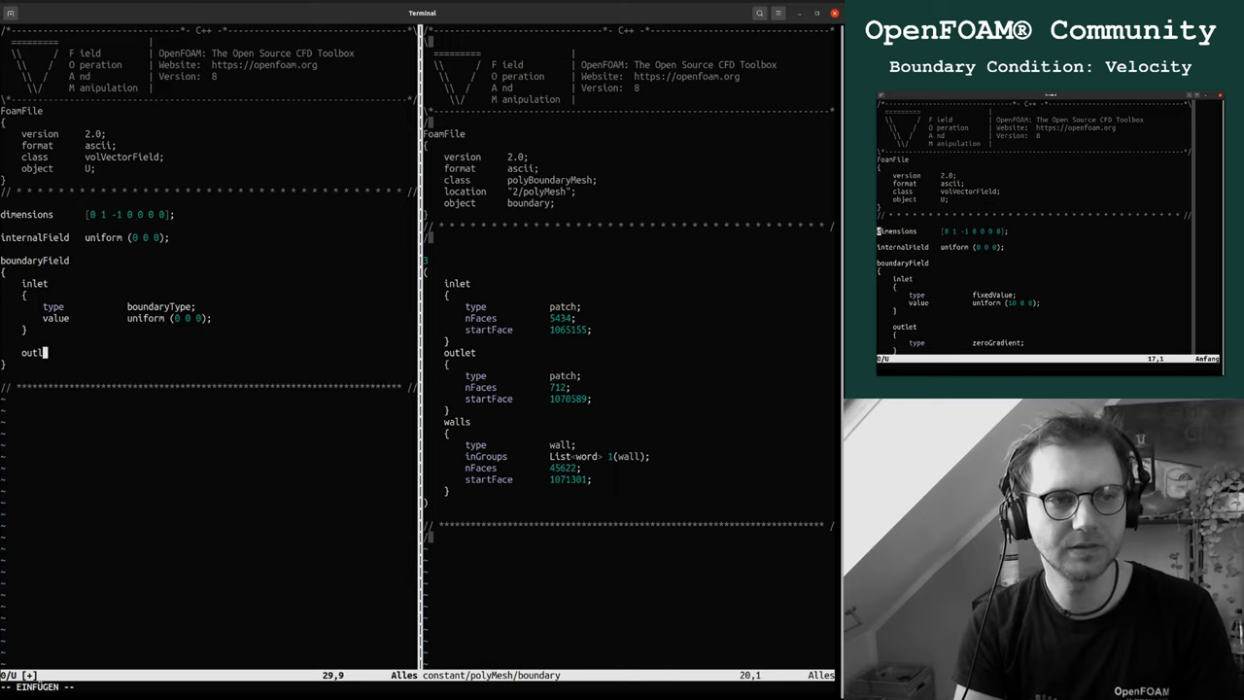
pyautogui.press('Return')
pyautogui.write('{')
pyautogui.press('Return')
pyautogui.press('Return')
pyautogui.write('}')
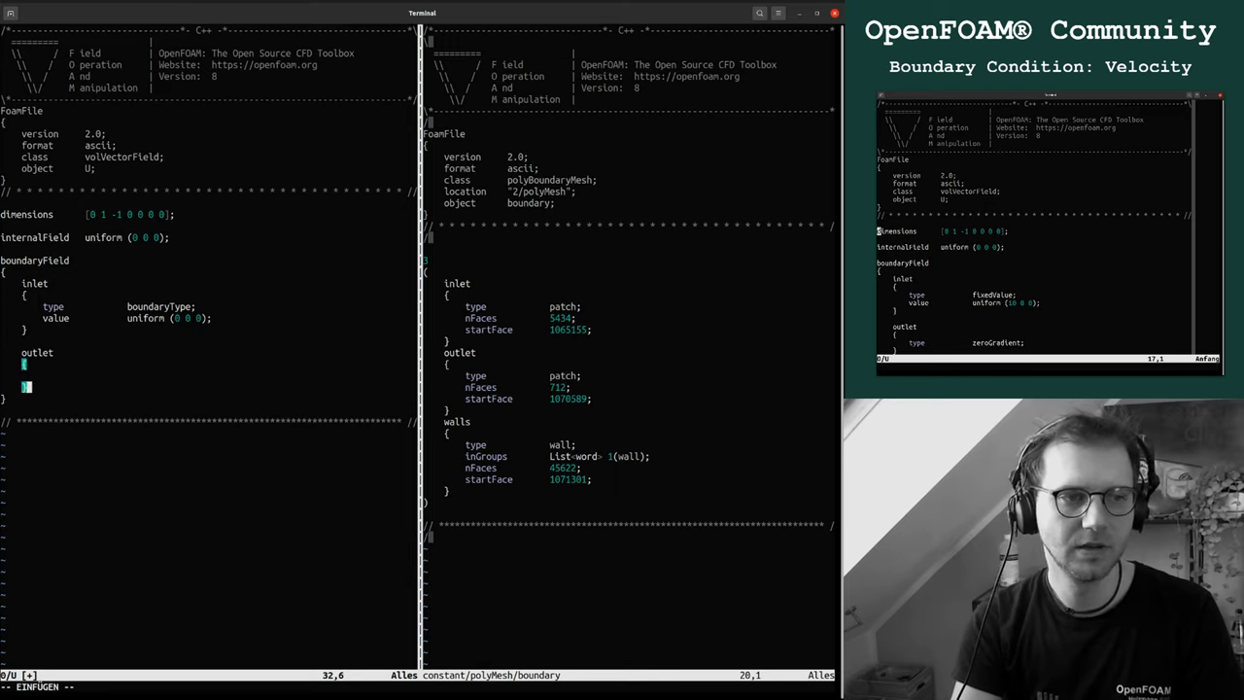
pyautogui.press('Return')
pyautogui.press('Return')
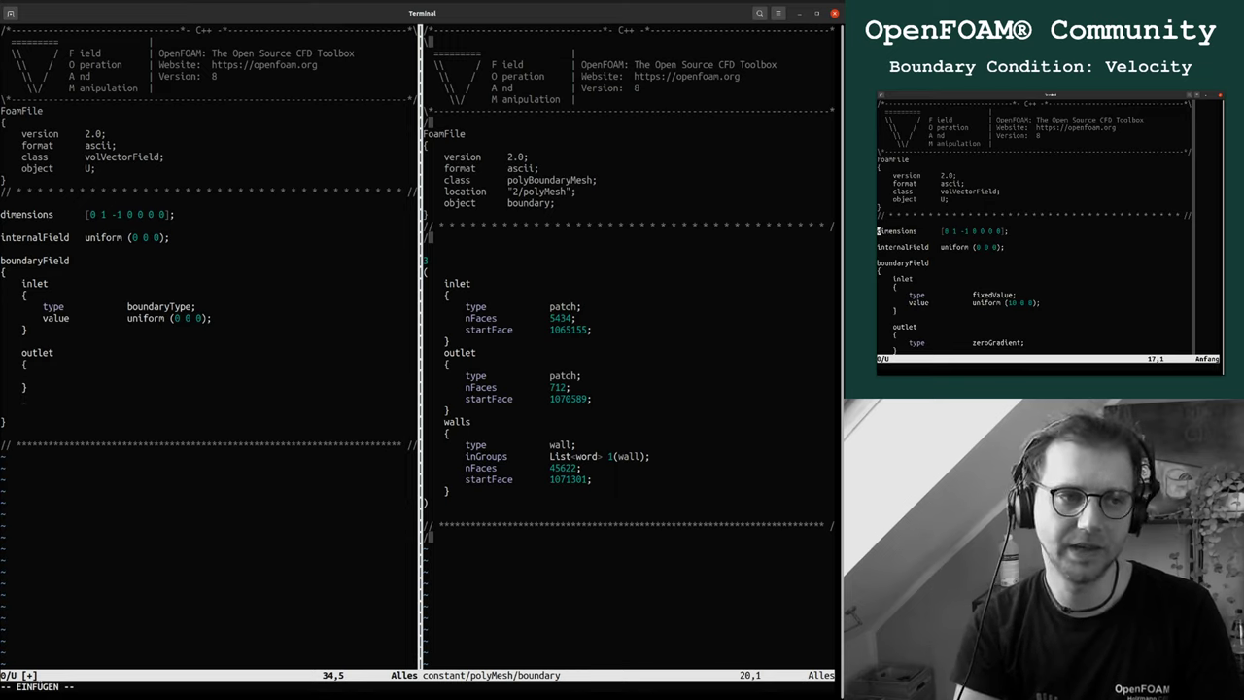
pyautogui.write('walls')
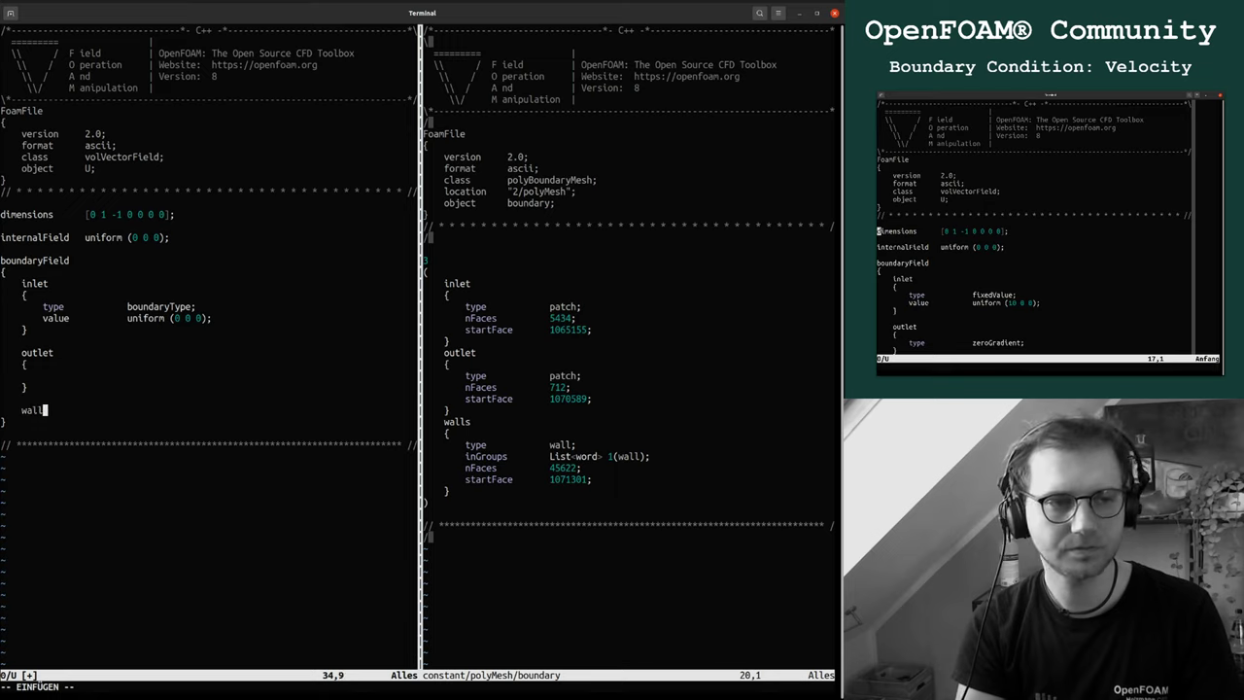
pyautogui.press('Return')
pyautogui.write('{')
pyautogui.press('Return')
pyautogui.press('Return')
pyautogui.write('}')
pyautogui.press('Escape')
pyautogui.write(':w')
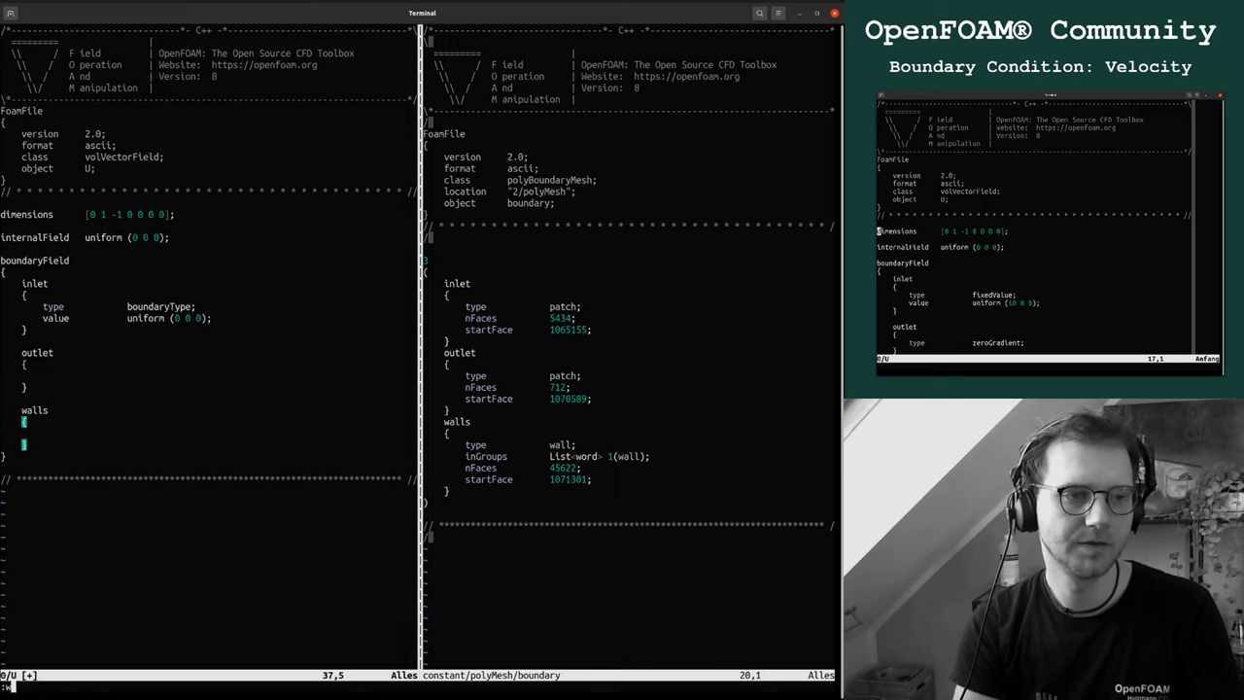
pyautogui.press('Return')
# Close the constant/polyMesh/boundary split with :q
pyautogui.press('k')
pyautogui.press('k')
pyautogui.press('k')
pyautogui.press('k')
pyautogui.press('k')
pyautogui.press('k')
pyautogui.press('k')
pyautogui.press('k')
pyautogui.press('k')
pyautogui.press('k')
pyautogui.press('k')
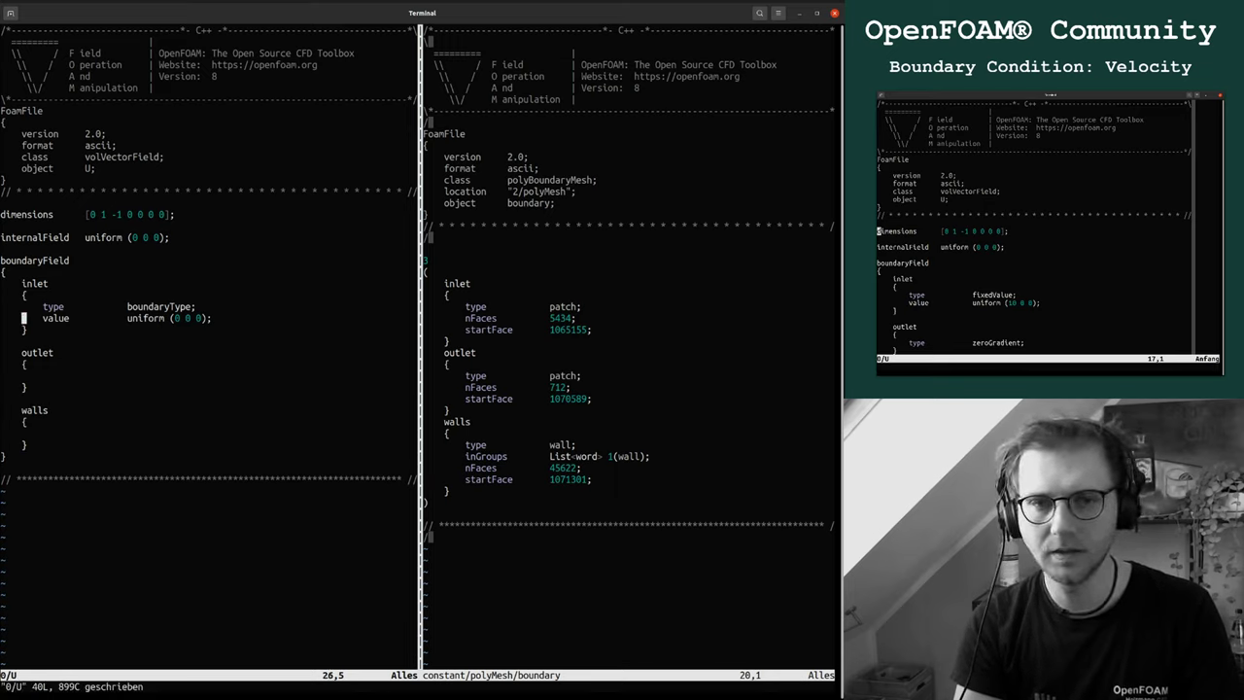
pyautogui.hotkey('ctrl', 'w')
pyautogui.write('w:q')
pyautogui.press('Return')
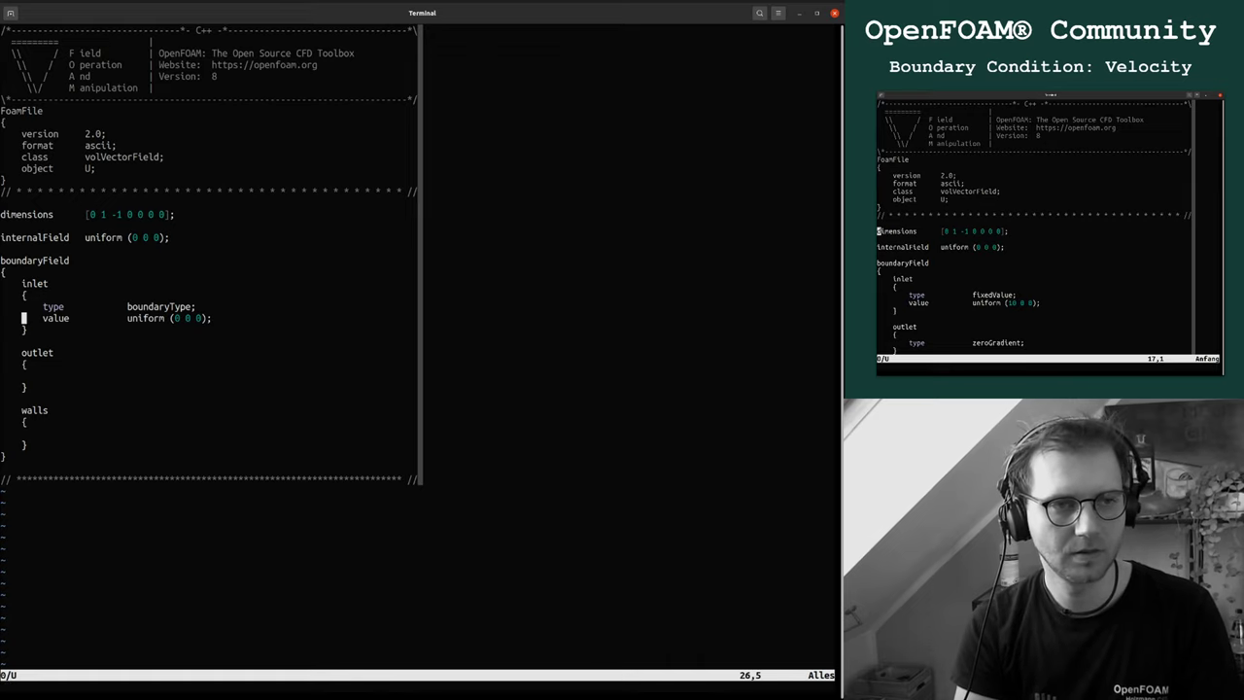
# Enlarge the terminal font and copy inlet's type and value lines
pyautogui.hotkey('ctrl', '+')
pyautogui.hotkey('ctrl', '+')
pyautogui.press('k')
pyautogui.press('k')
pyautogui.press('j')
pyautogui.press('j')
pyautogui.press('j')
pyautogui.press('j')
pyautogui.press('j')
pyautogui.press('j')
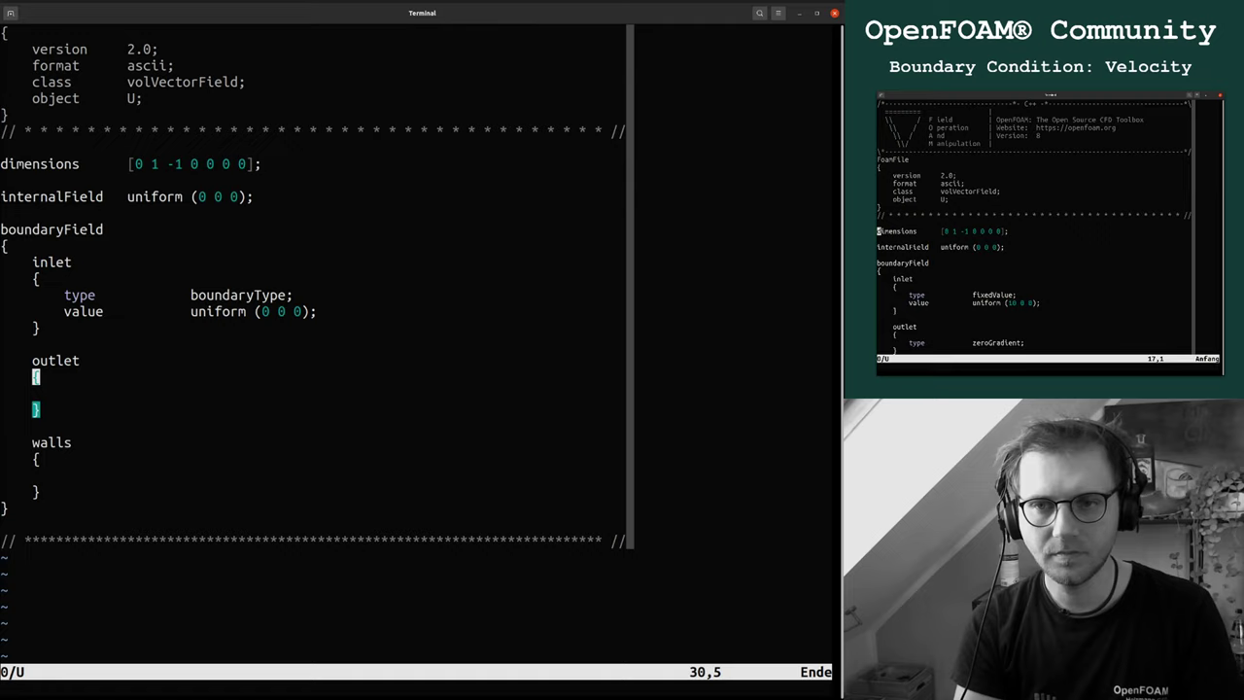
pyautogui.press('k')
pyautogui.press('k')
pyautogui.press('k')
pyautogui.press('k')
pyautogui.hotkey('shift', 'v')
pyautogui.press('k')
pyautogui.press('Escape')
# Paste type boundaryType and value uniform (0 0 0) into outlet and walls, removing blank lines
pyautogui.press('j')
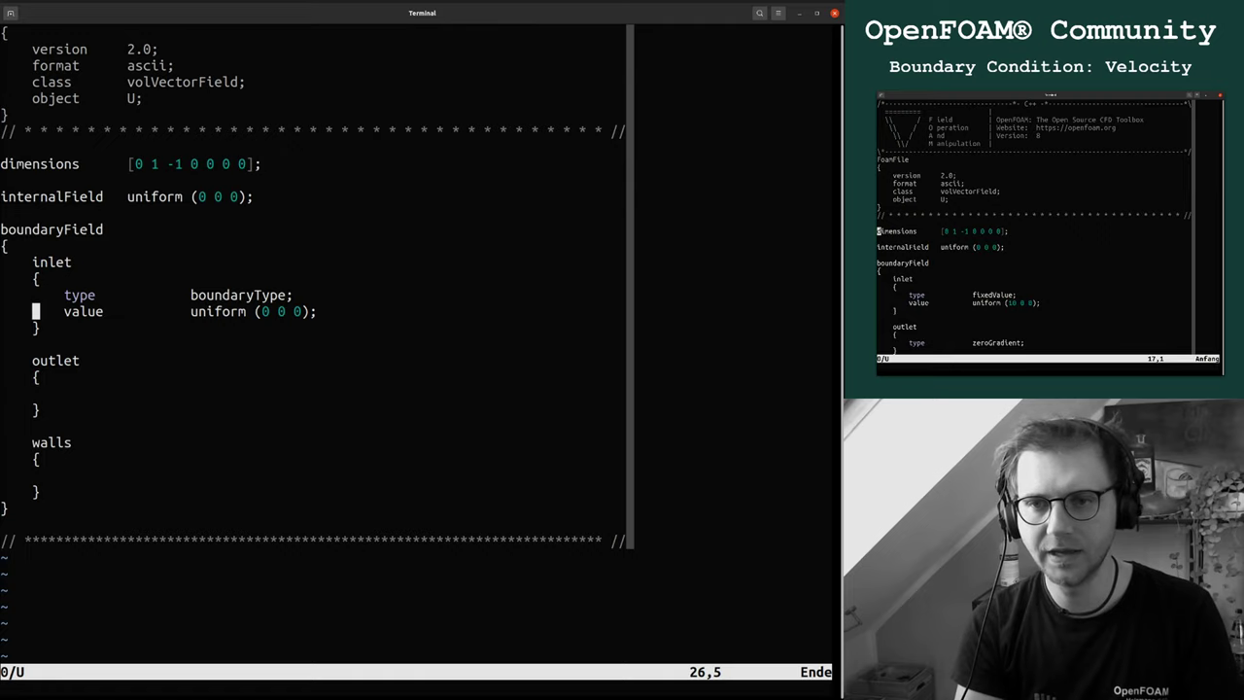
pyautogui.press('j')
pyautogui.press('j')
pyautogui.press('j')
pyautogui.press('j')
pyautogui.press('j')
pyautogui.press('p')
pyautogui.press('j')
pyautogui.press('j')
pyautogui.press('j')
pyautogui.press('j')
pyautogui.press('j')
pyautogui.press('j')
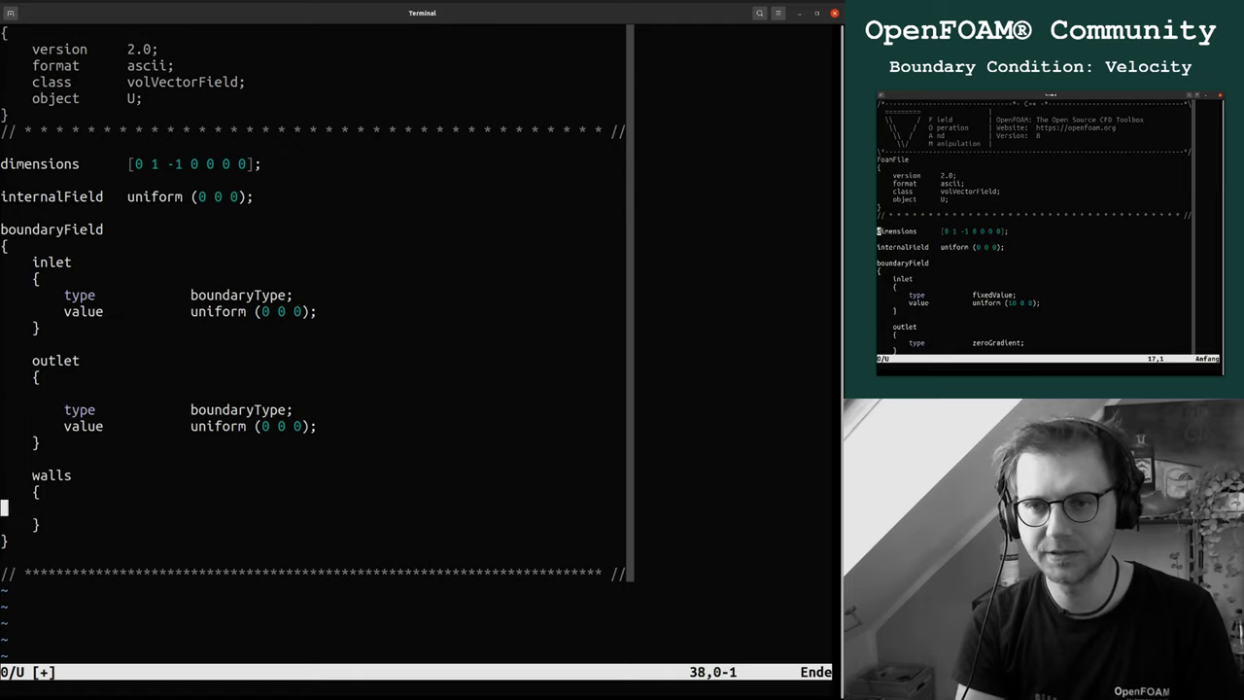
pyautogui.press('p')
pyautogui.press('d')
pyautogui.press('d')
pyautogui.press('k')
pyautogui.press('k')
pyautogui.press('k')
pyautogui.press('k')
pyautogui.press('k')
pyautogui.press('k')
pyautogui.press('k')
pyautogui.press('k')
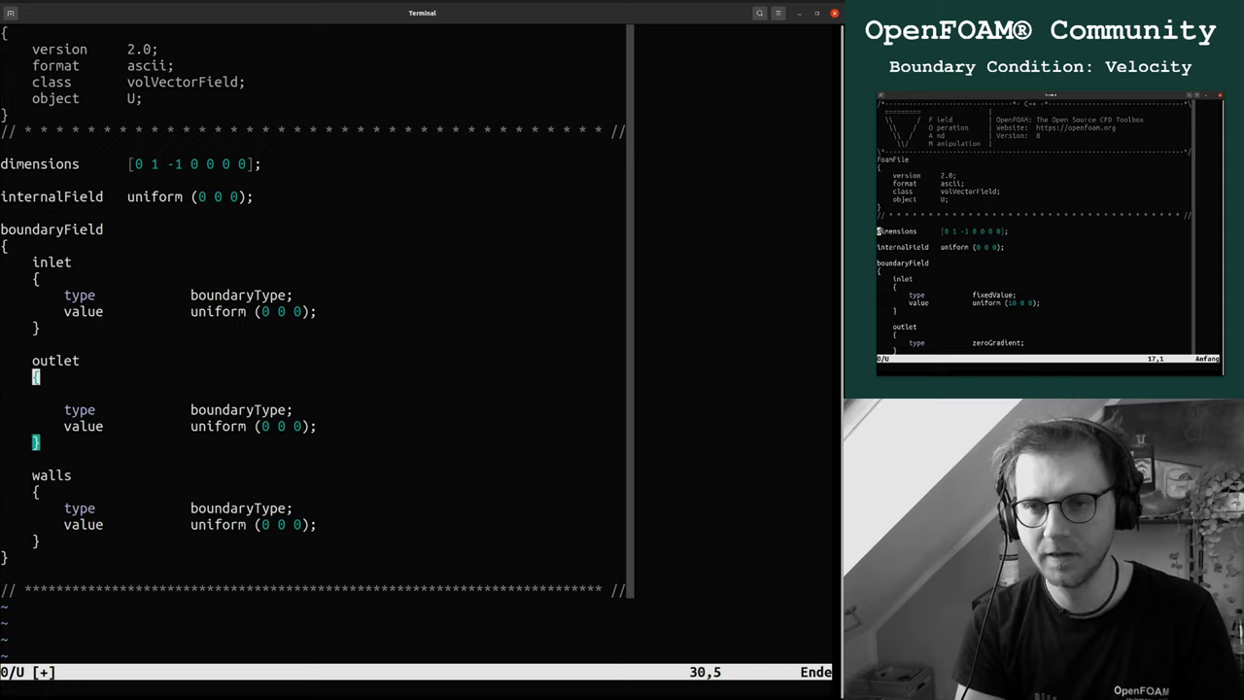
pyautogui.press('j')
pyautogui.press('d')
pyautogui.press('d')
pyautogui.press('j')
pyautogui.press('j')
pyautogui.press('j')
pyautogui.press('j')
pyautogui.press('j')
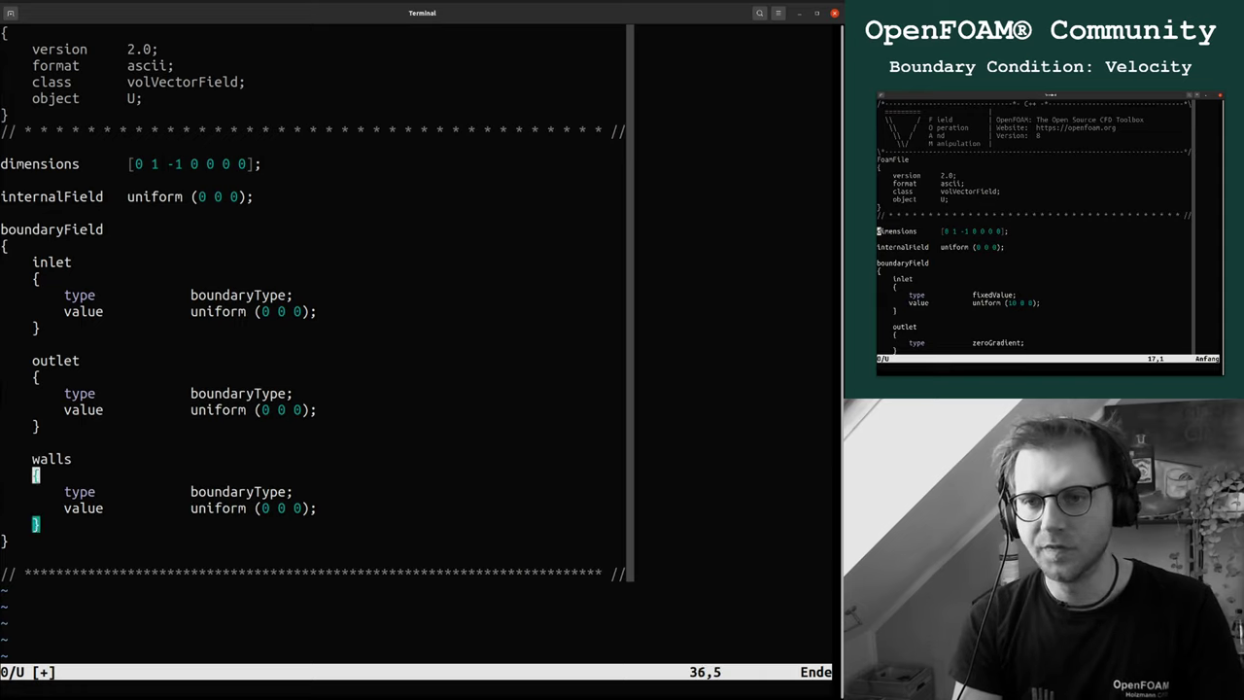
pyautogui.press('w')
pyautogui.press('w')
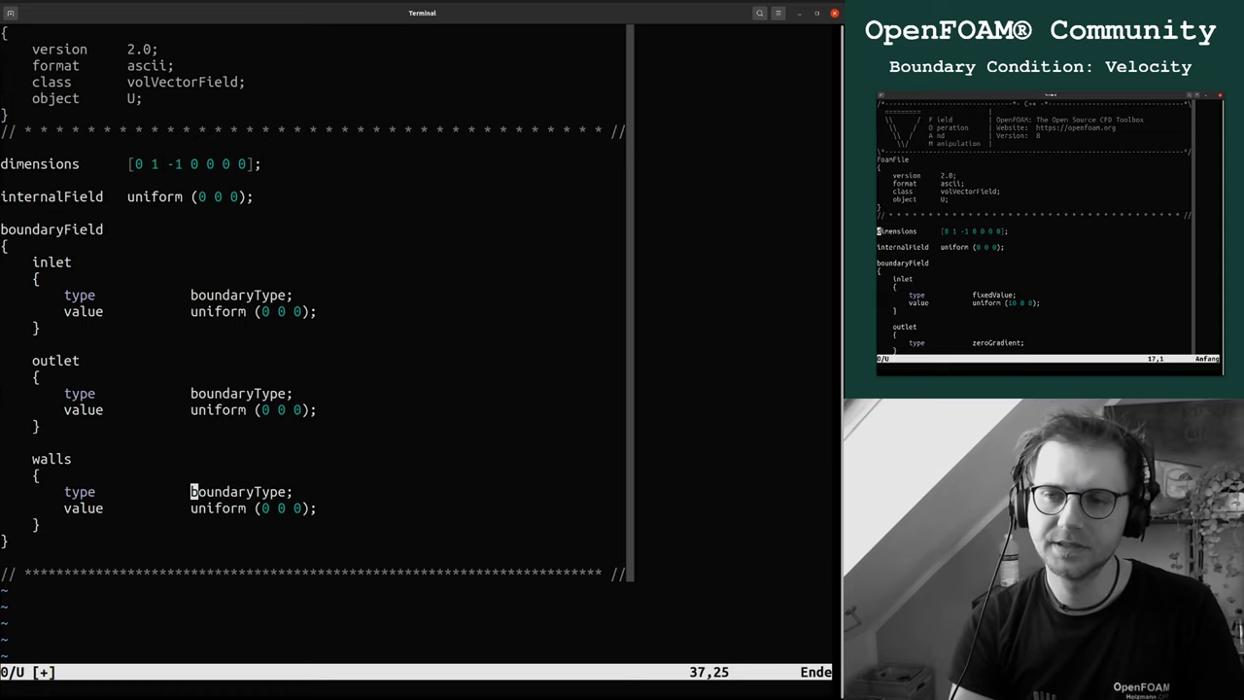
# Replace the walls boundaryType placeholder with fixedValue and save 0/U
pyautogui.press('d')
pyautogui.press('w')
pyautogui.press('i')
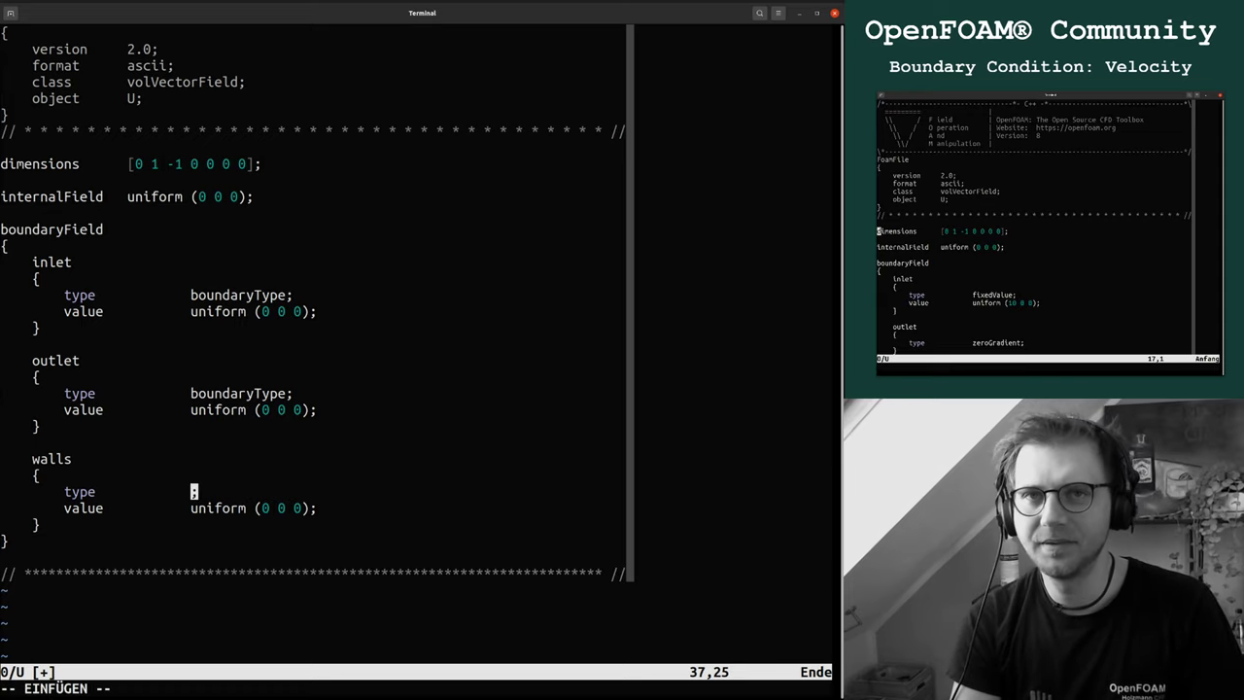
pyautogui.write('fixedVel')
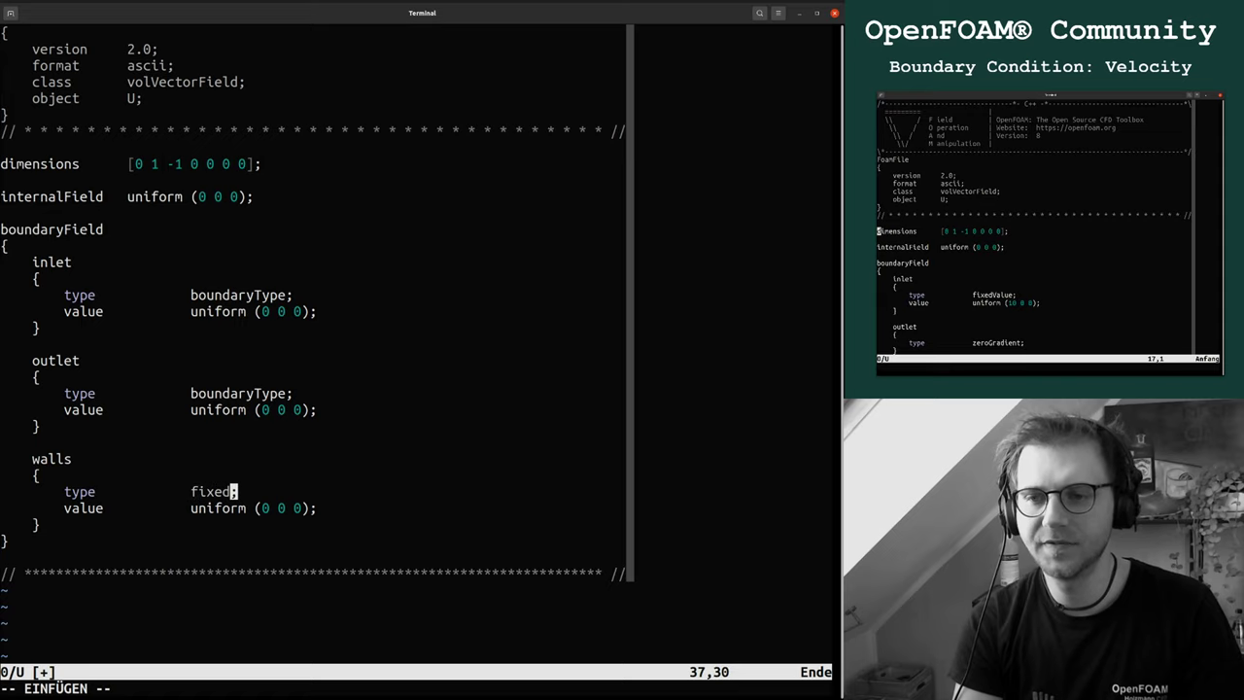
pyautogui.press('BackSpace')
pyautogui.press('BackSpace')
pyautogui.write('alue')
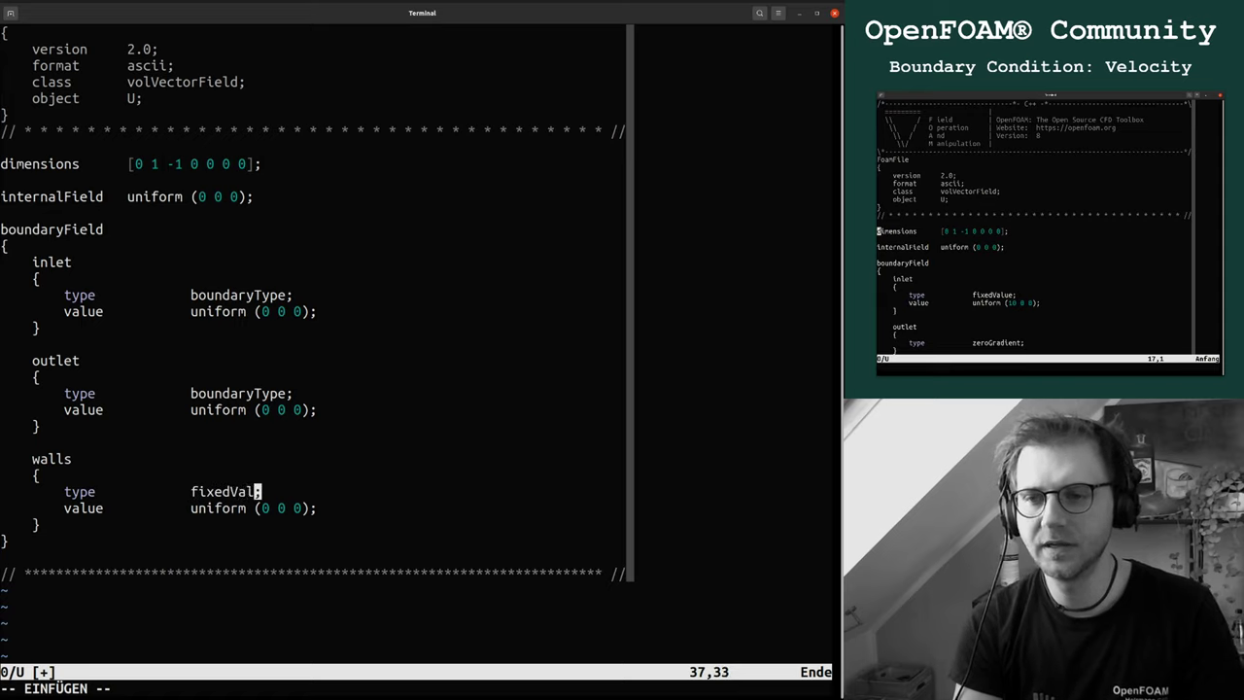
pyautogui.press('Escape')
pyautogui.write(':w')
pyautogui.press('Return')
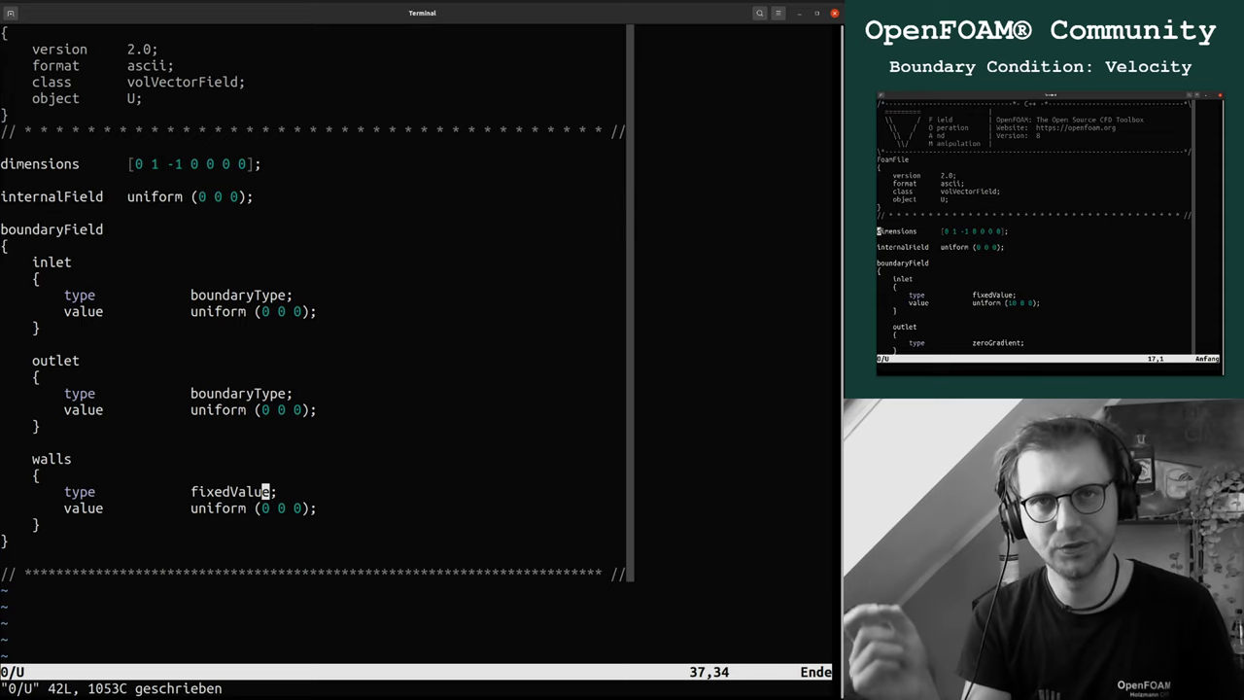
# Change the walls type from fixedValue to noSlip
pyautogui.write('ciw')
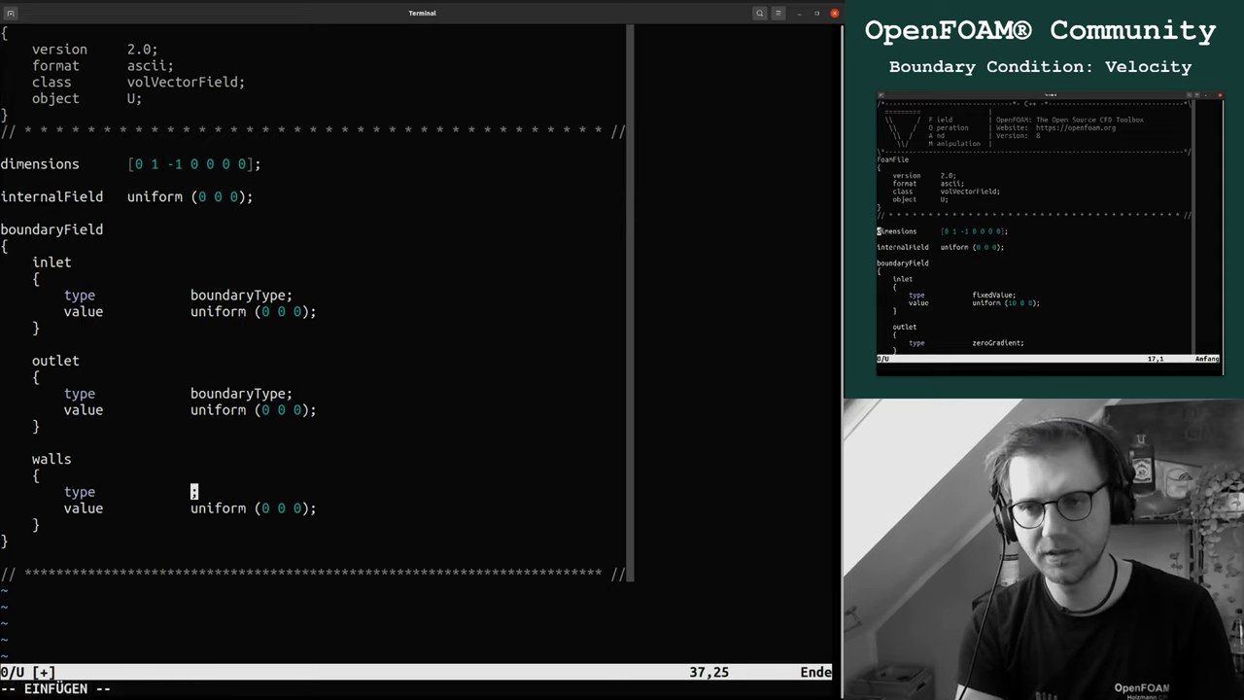
pyautogui.write('noSlip')
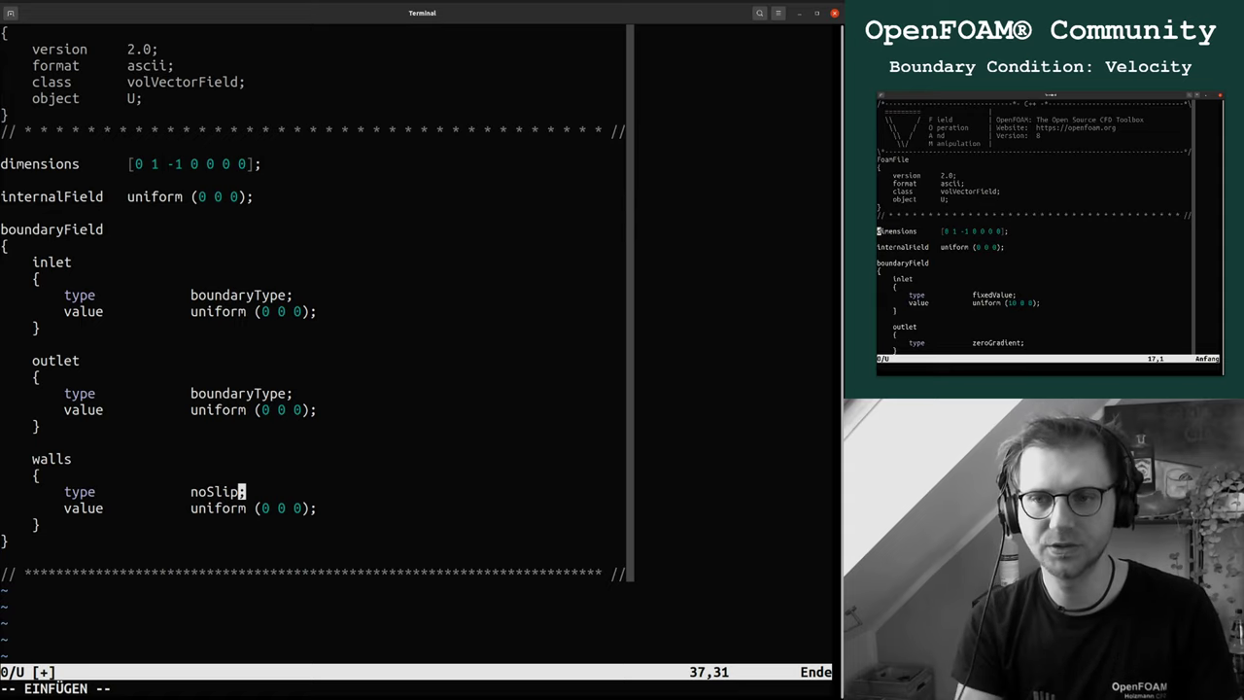
pyautogui.press('Escape')
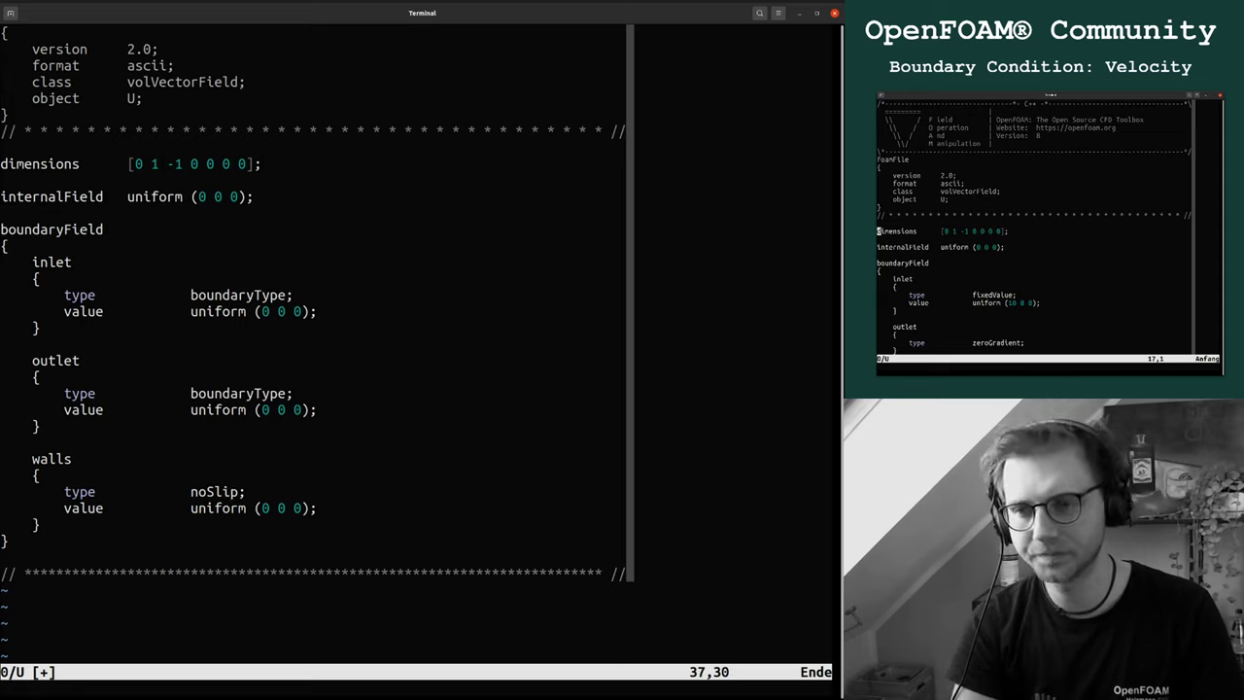
pyautogui.press('Up')
pyautogui.press('Up')
pyautogui.press('Up')
pyautogui.press('Up')
pyautogui.press('Up')
pyautogui.press('Up')
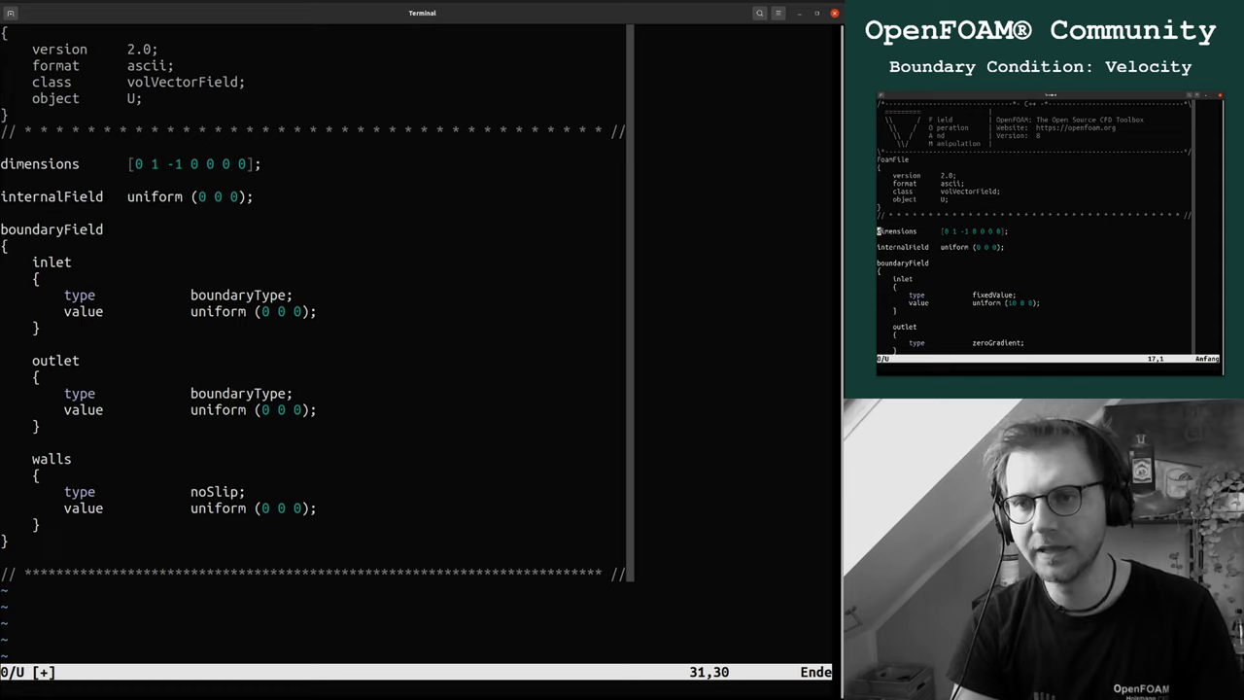
pyautogui.press('Up')
pyautogui.press('Up')
pyautogui.press('Up')
pyautogui.press('Up')
pyautogui.press('Up')
pyautogui.press('Up')
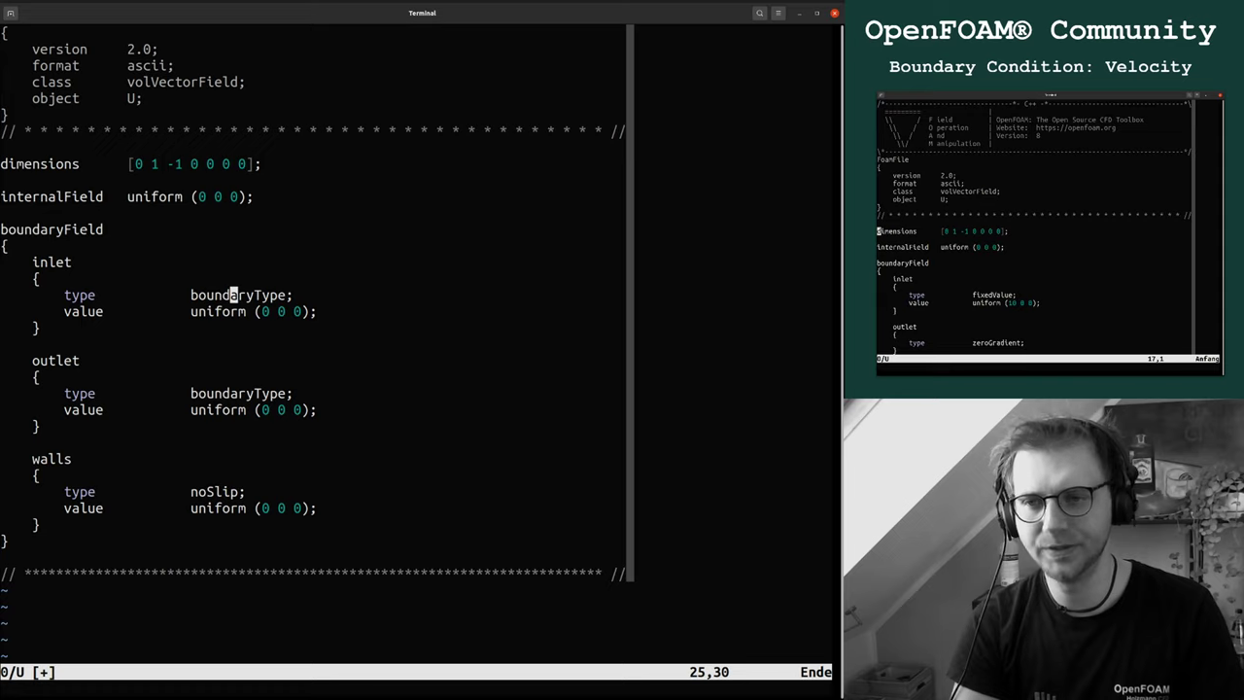
# Save 0/U and try running paraview dummy.foam from Vim, which fails with command not found
pyautogui.write(':wq')
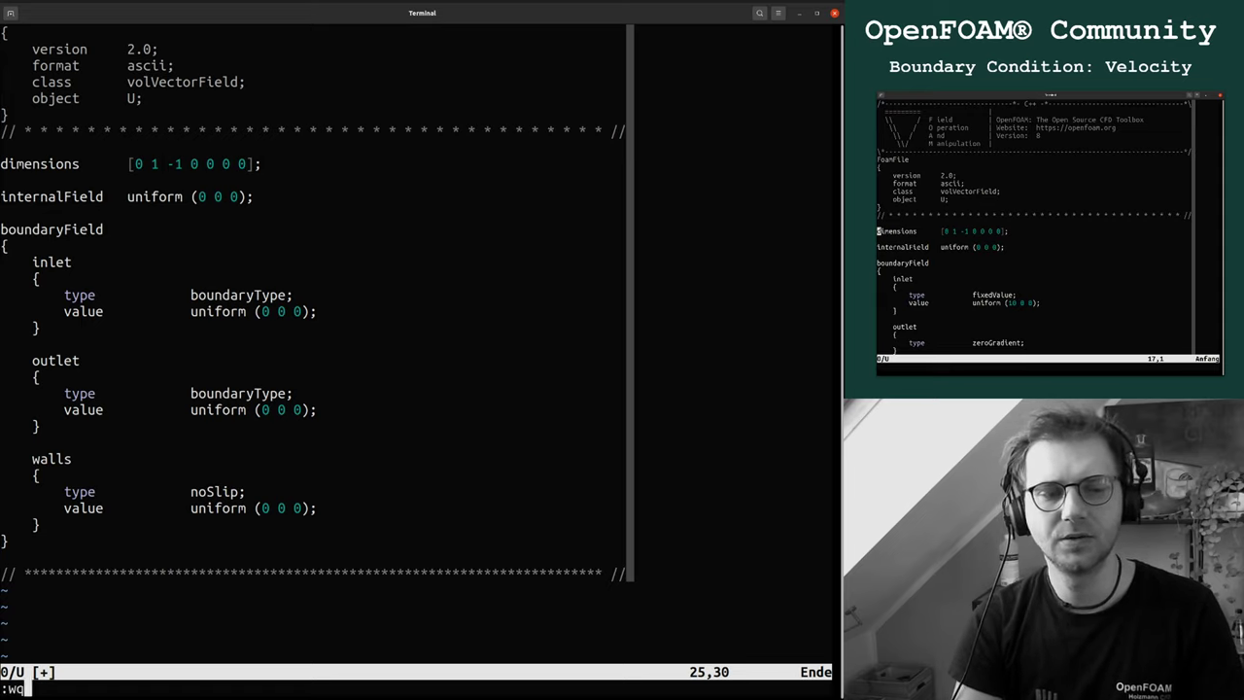
pyautogui.press('BackSpace')
pyautogui.press('Return')
pyautogui.write(':!')
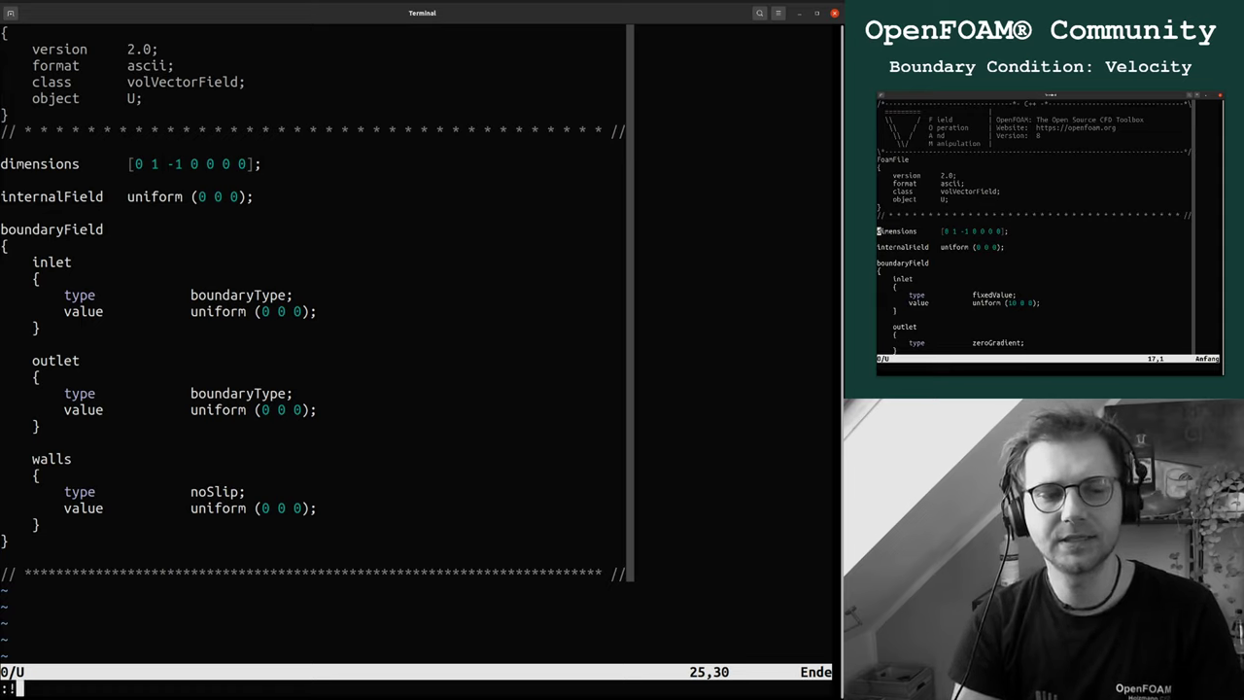
pyautogui.write('paraview')
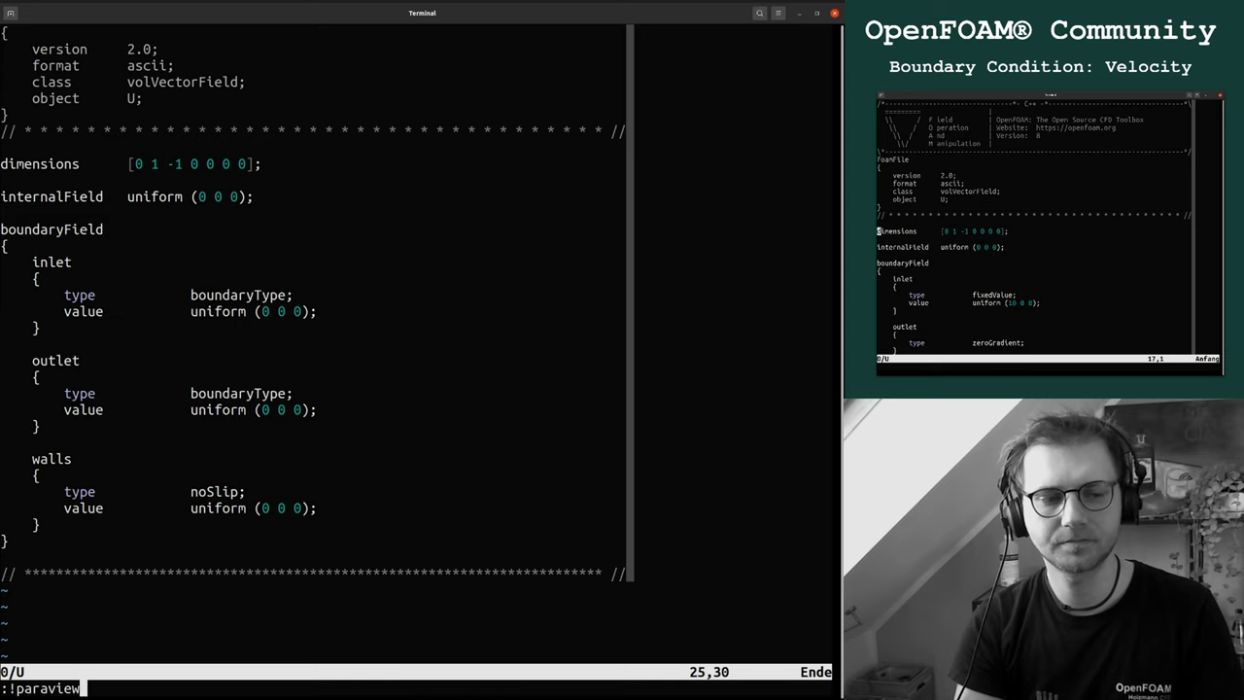
pyautogui.press('BackSpace')
pyautogui.write('w dummy.foam')
pyautogui.press('Return')
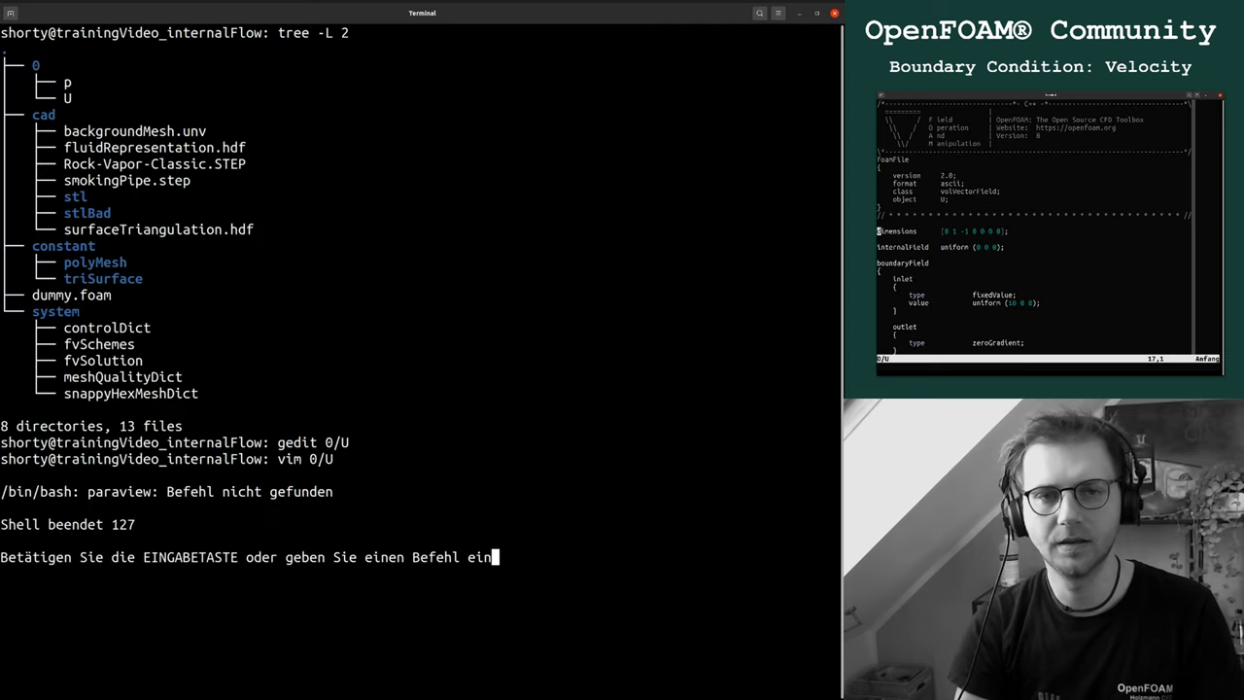
pyautogui.press('Return')
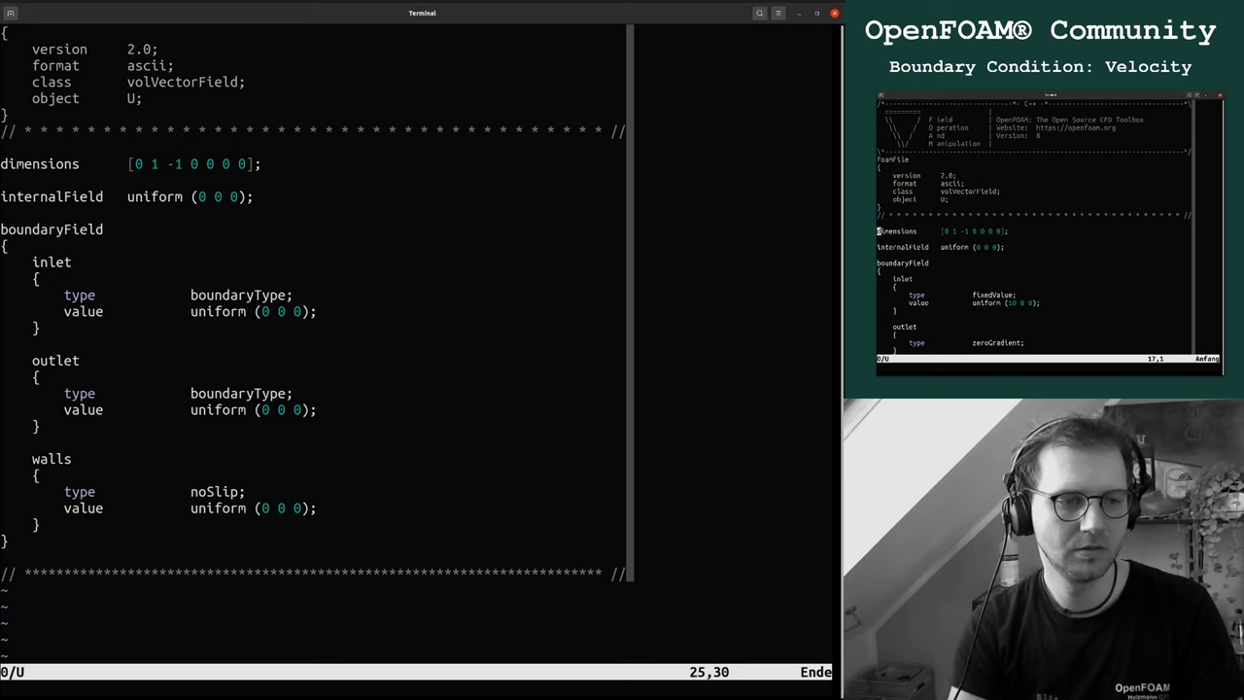
# Quit Vim and start the paraview dummy.foam command at the shell prompt
pyautogui.write(':q')
pyautogui.press('Return')
pyautogui.write('paravi')
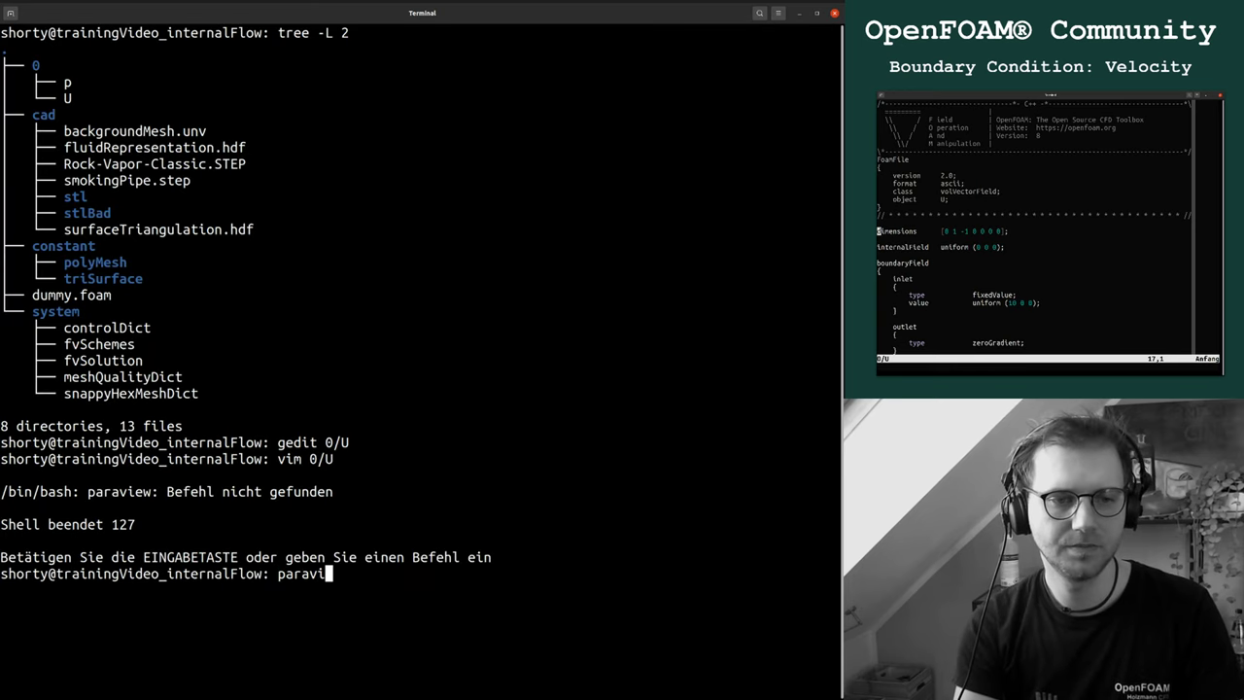
pyautogui.write('ew d')
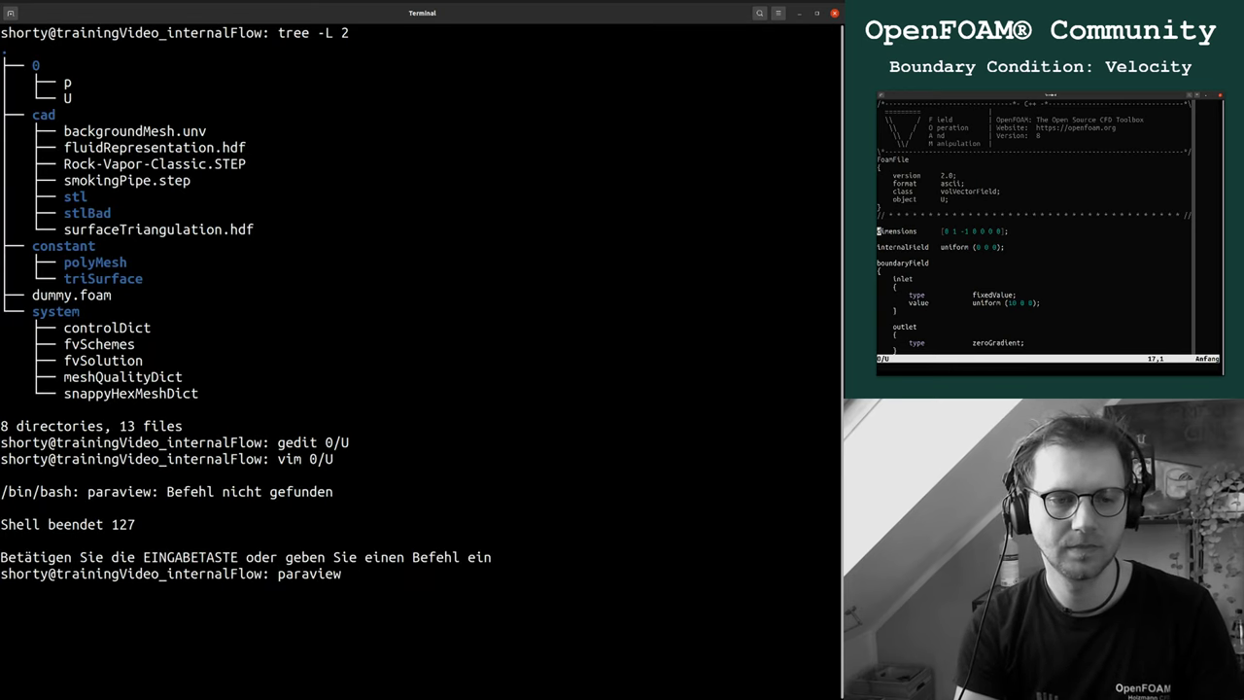
# Launch ParaView on dummy.foam, apply to show the pipe mesh, and add the outlet region
pyautogui.press('Tab')
pyautogui.press('Return')
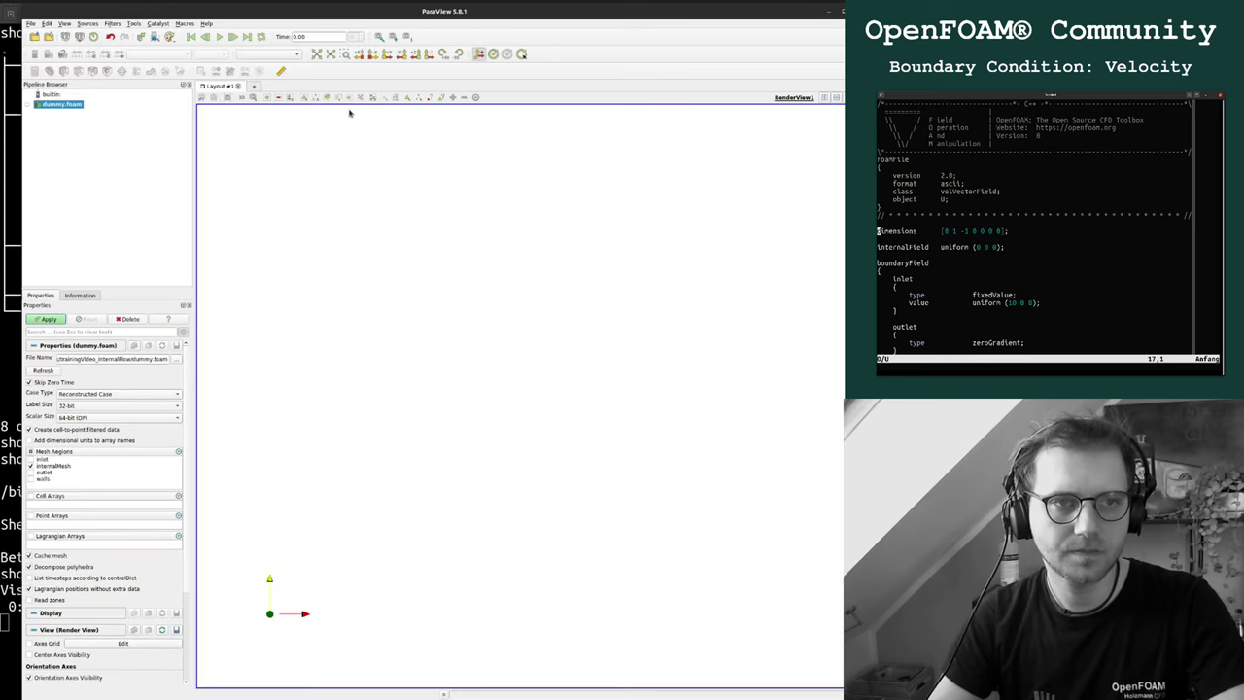
pyautogui.click(41, 321)
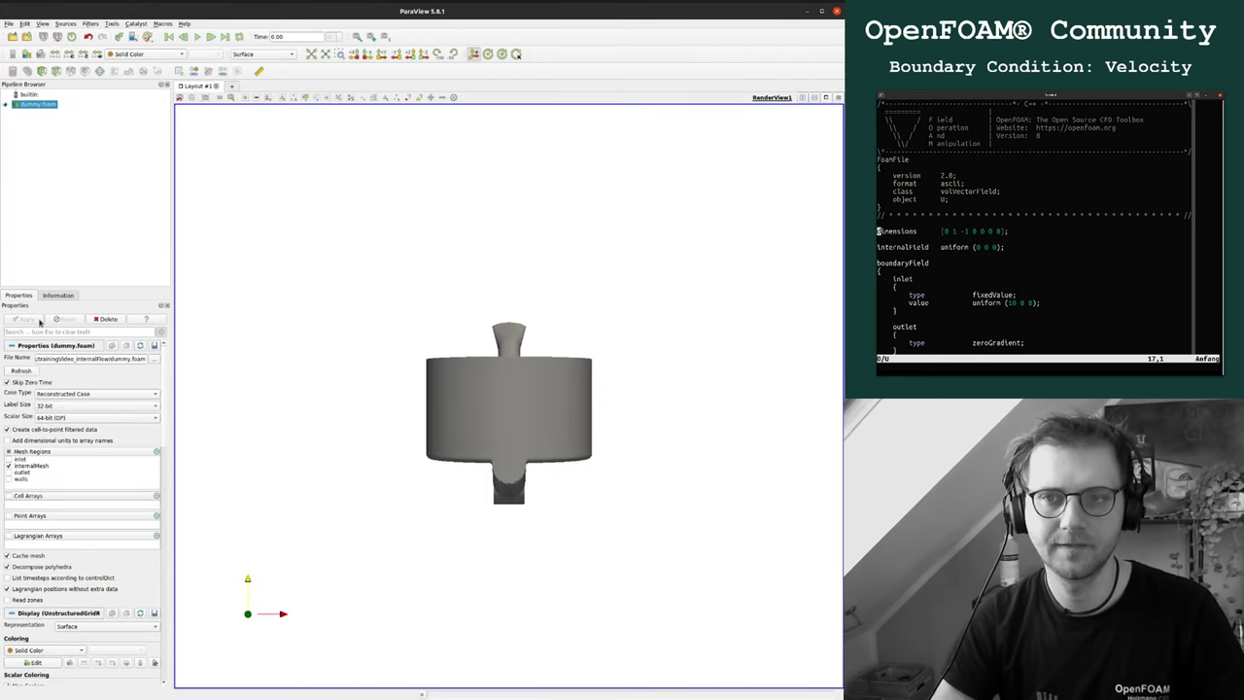
pyautogui.moveTo(402, 325); pyautogui.dragTo(492, 411)
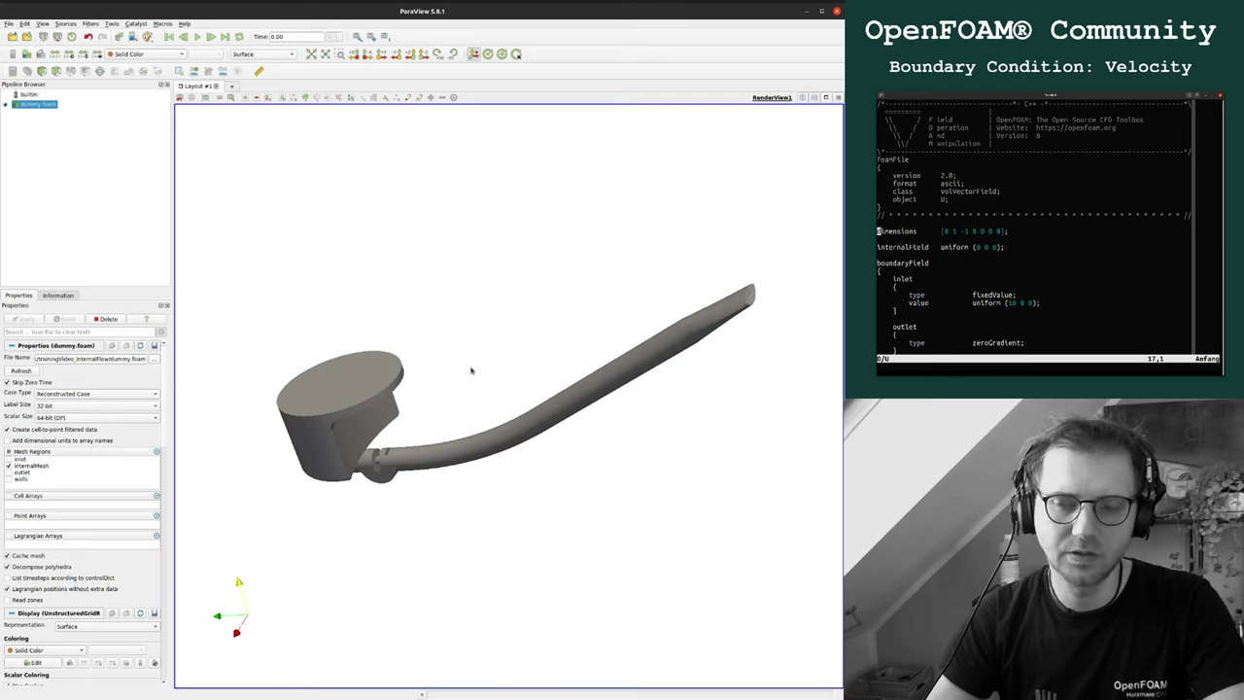
pyautogui.moveTo(472, 369)
pyautogui.mouseDown()
pyautogui.moveTo(495, 365)
pyautogui.moveTo(486, 355)
pyautogui.mouseUp()
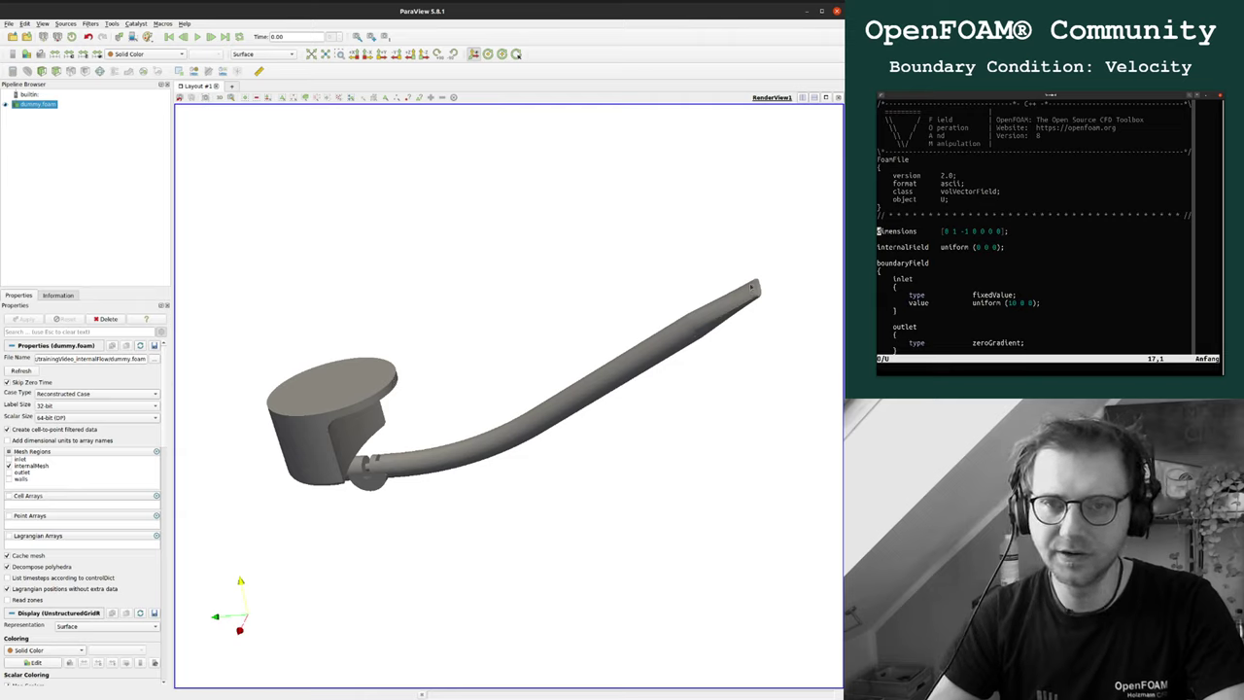
pyautogui.click(9, 472)
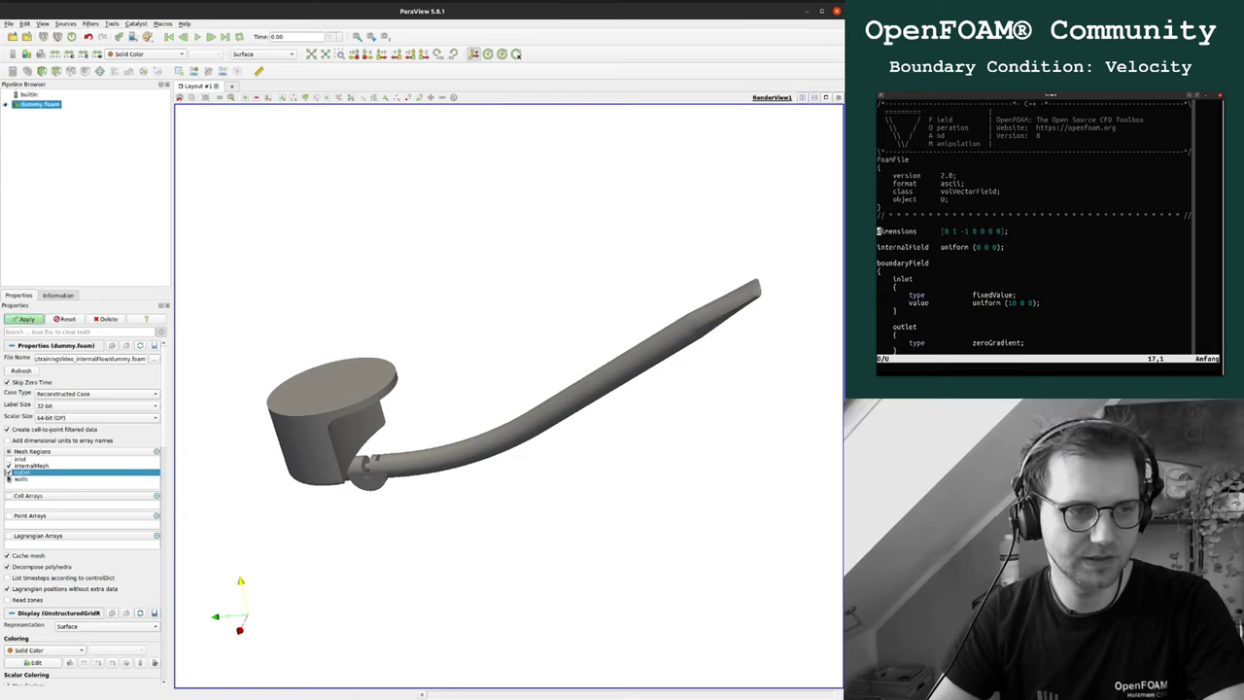
pyautogui.click(25, 319)
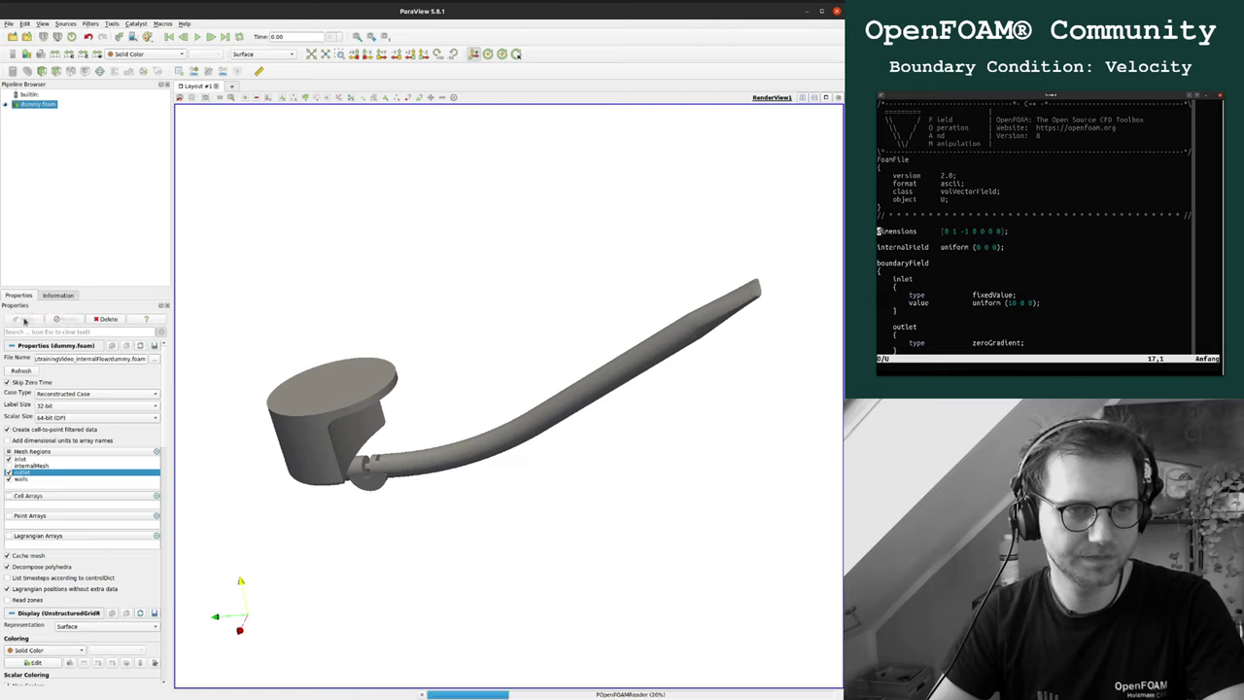
# Colour the dummy.foam mesh by vtkCompositeIndex
pyautogui.click(141, 53)
pyautogui.click(144, 64)
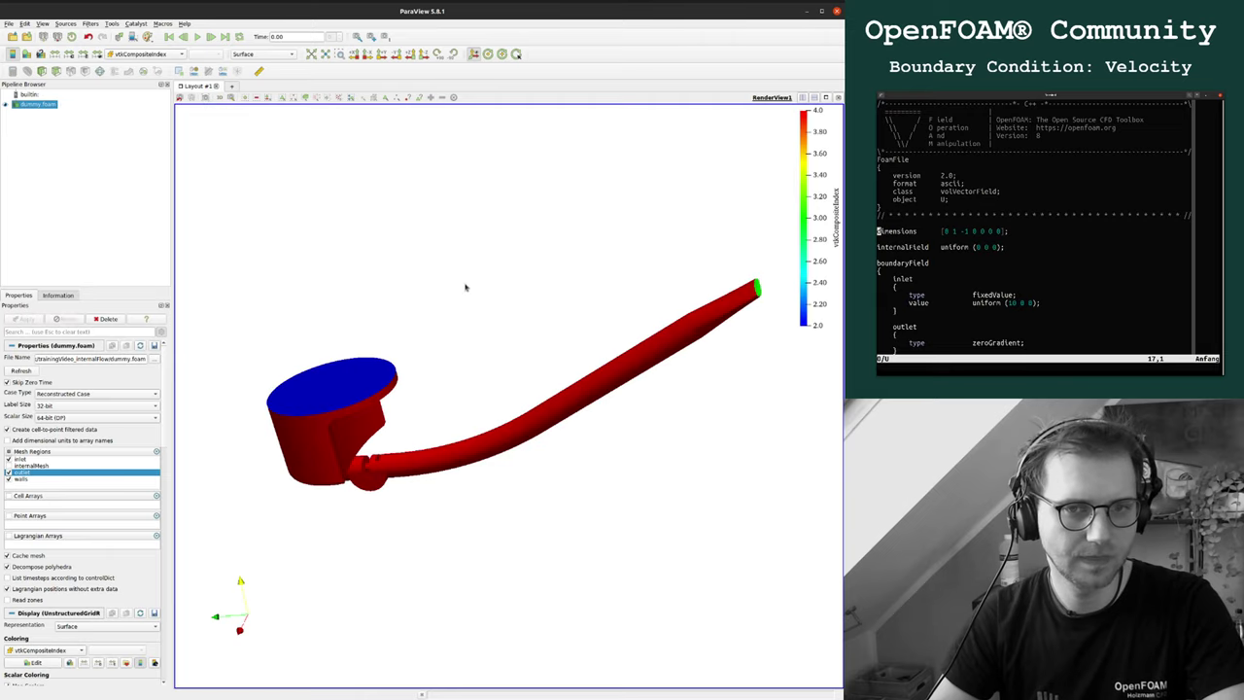
pyautogui.moveTo(464, 285); pyautogui.dragTo(447, 333)
pyautogui.moveTo(283, 245); pyautogui.dragTo(325, 327)
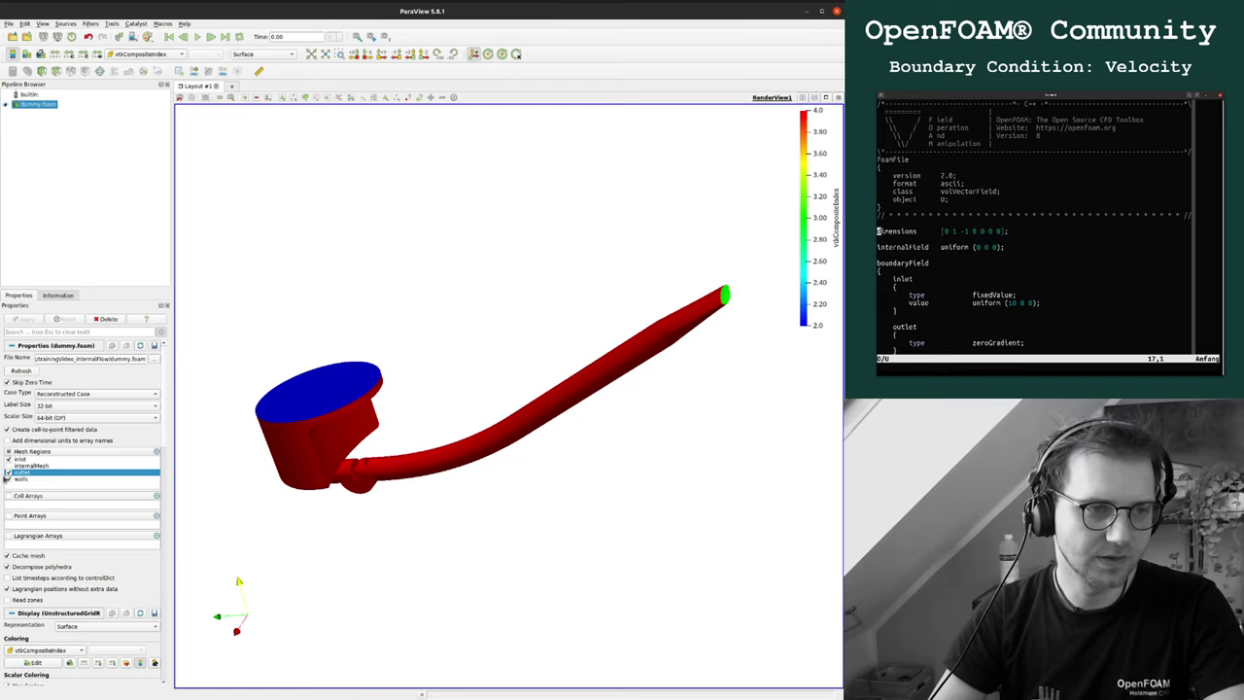
# Load only the inlet and outlet mesh regions and apply to show both patches
pyautogui.click(8, 473)
pyautogui.click(7, 460)
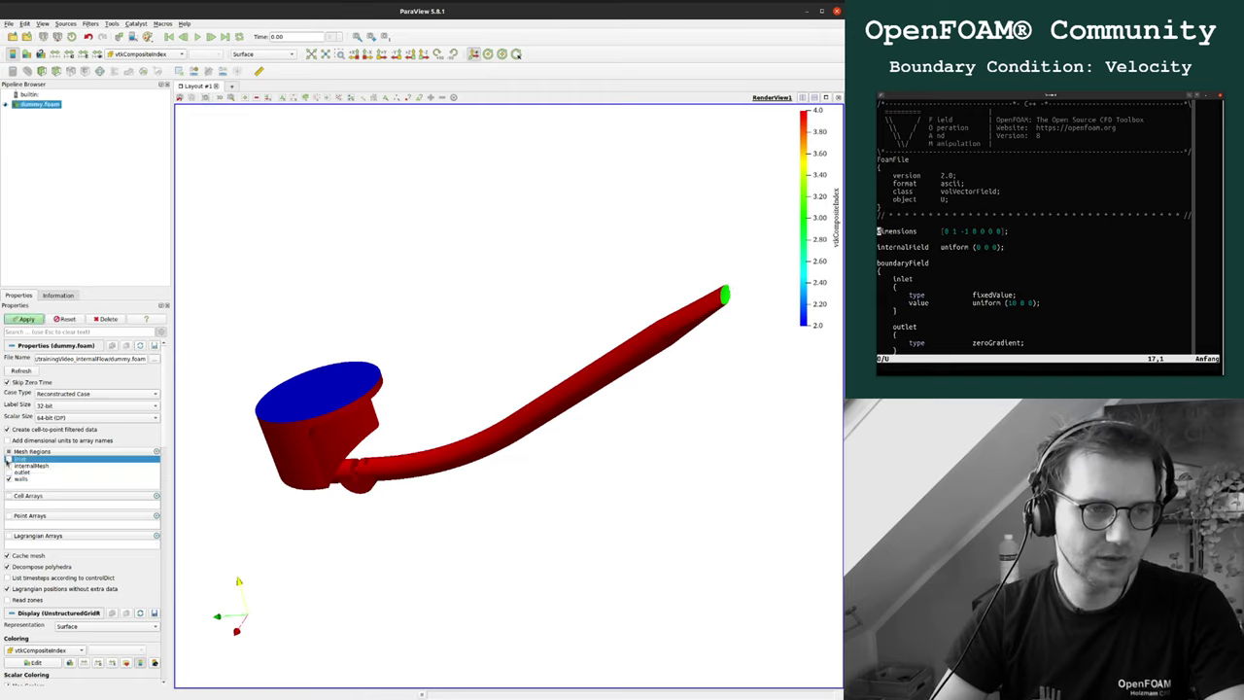
pyautogui.click(27, 320)
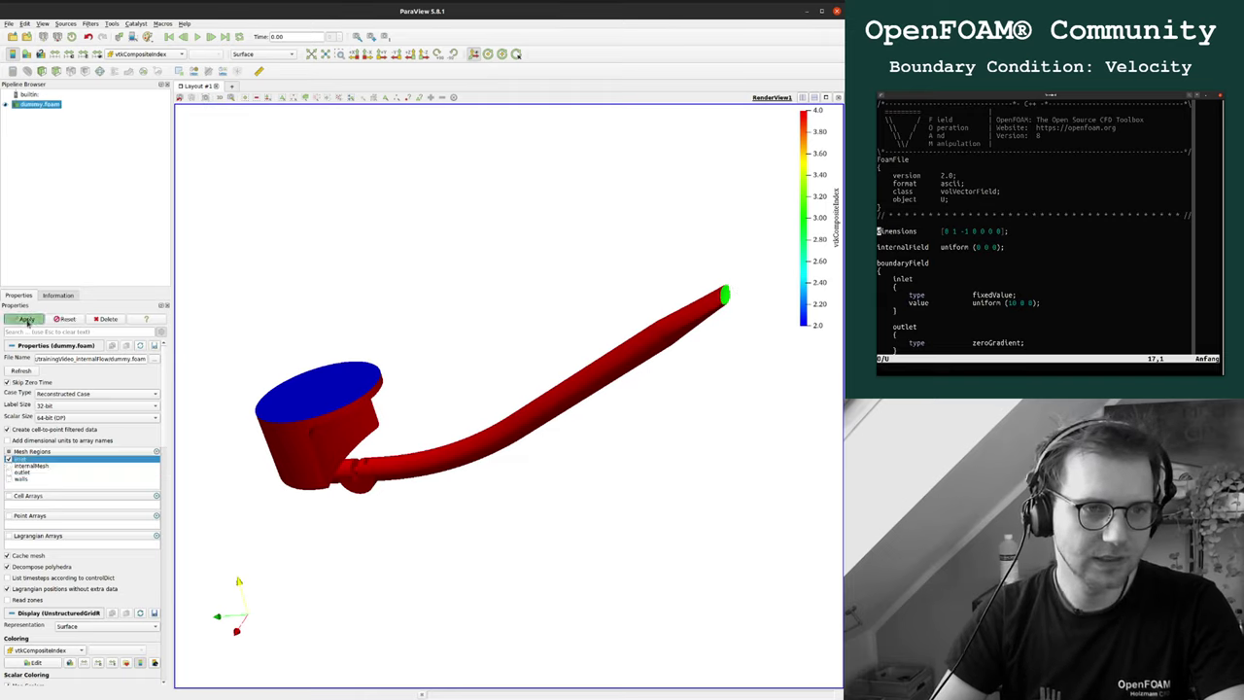
pyautogui.click(9, 472)
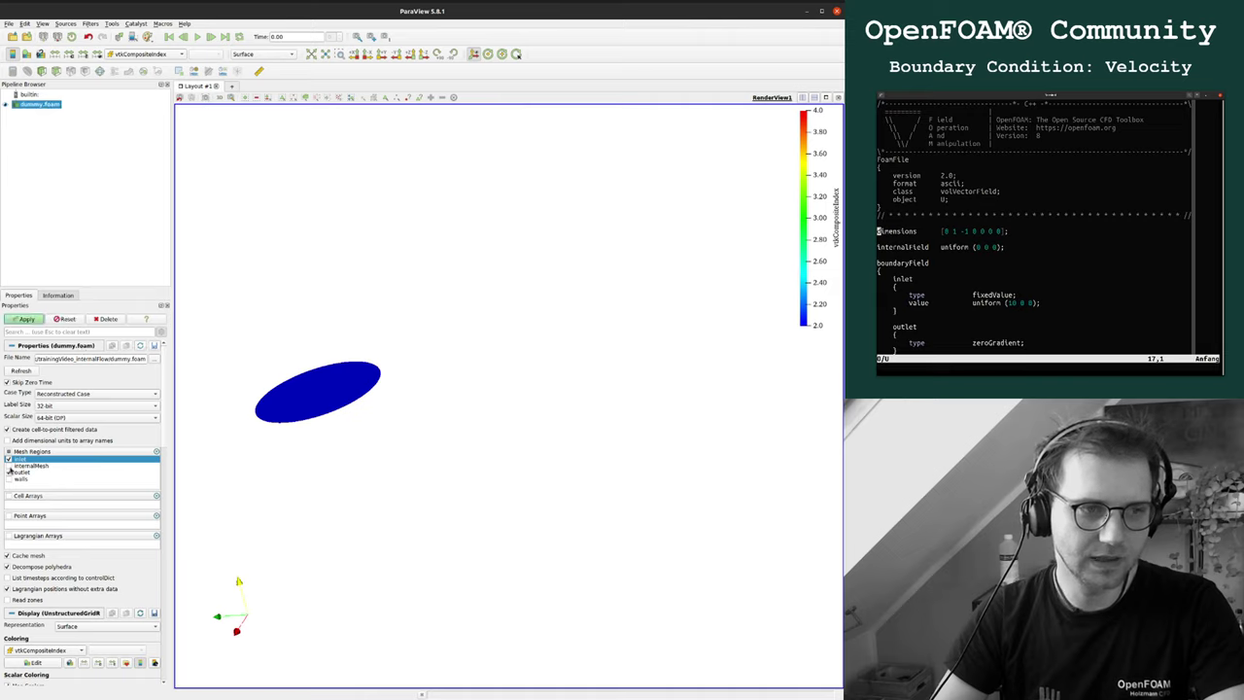
pyautogui.click(27, 320)
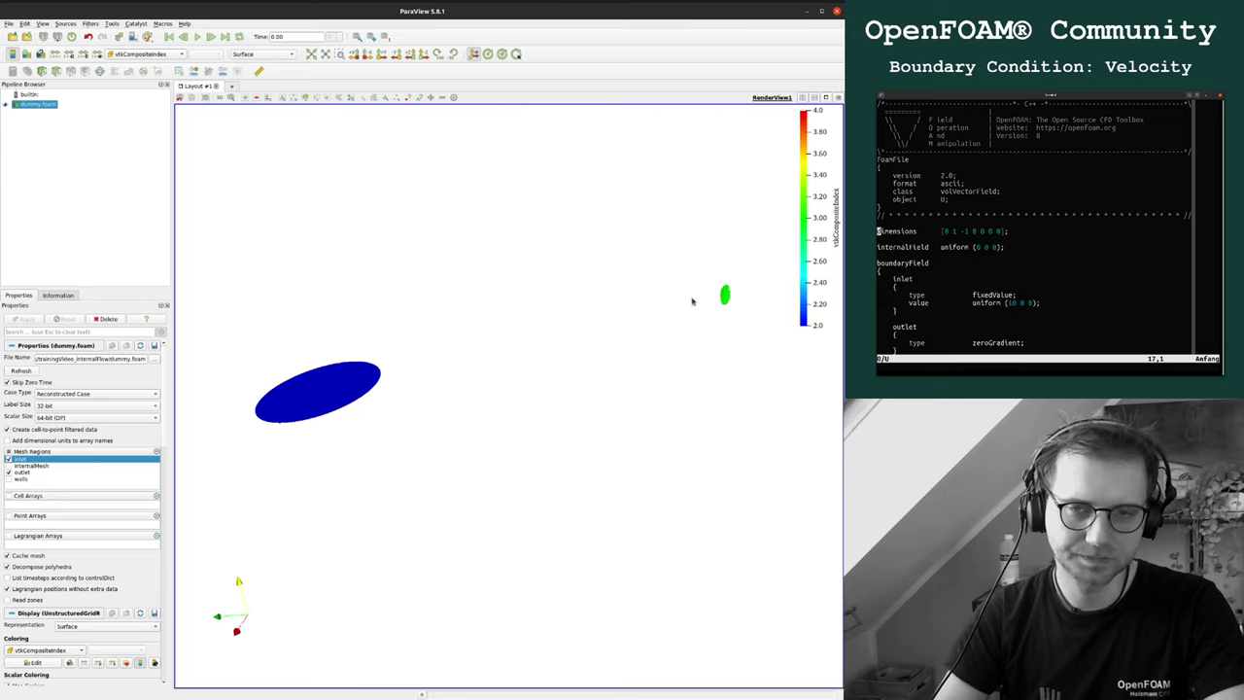
pyautogui.moveTo(722, 292); pyautogui.dragTo(693, 373)
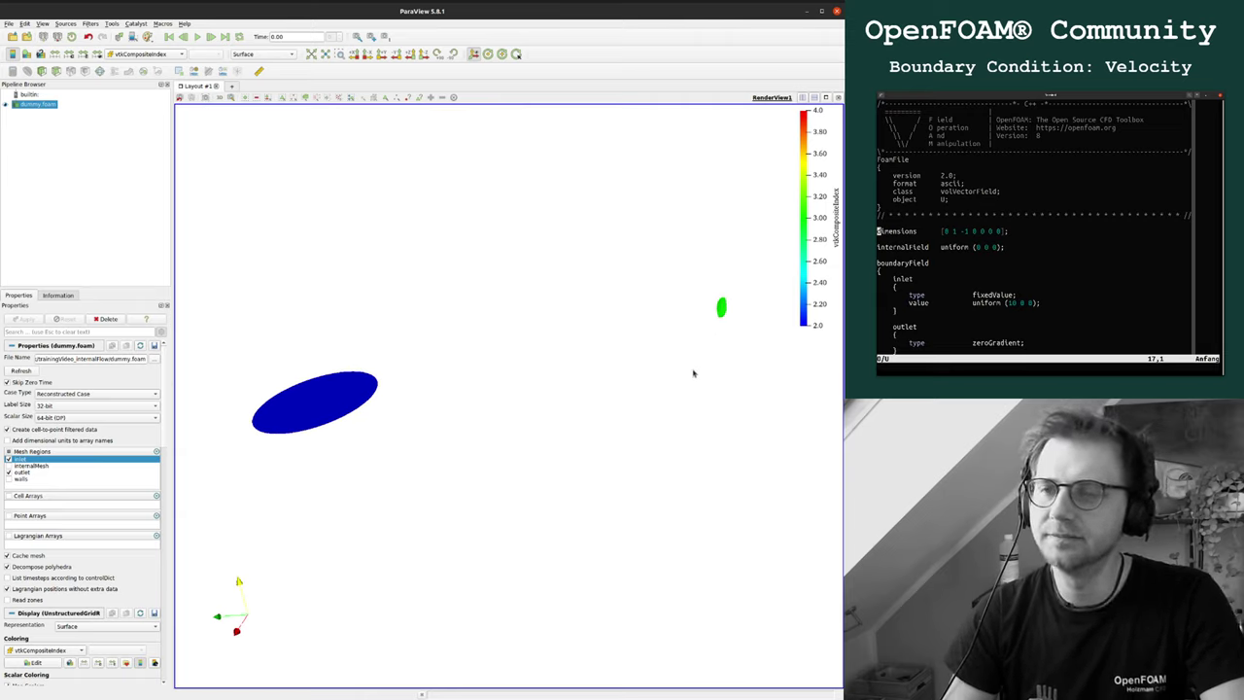
pyautogui.moveTo(324, 385)
pyautogui.mouseDown()
pyautogui.moveTo(352, 414)
pyautogui.moveTo(343, 386)
pyautogui.mouseUp()
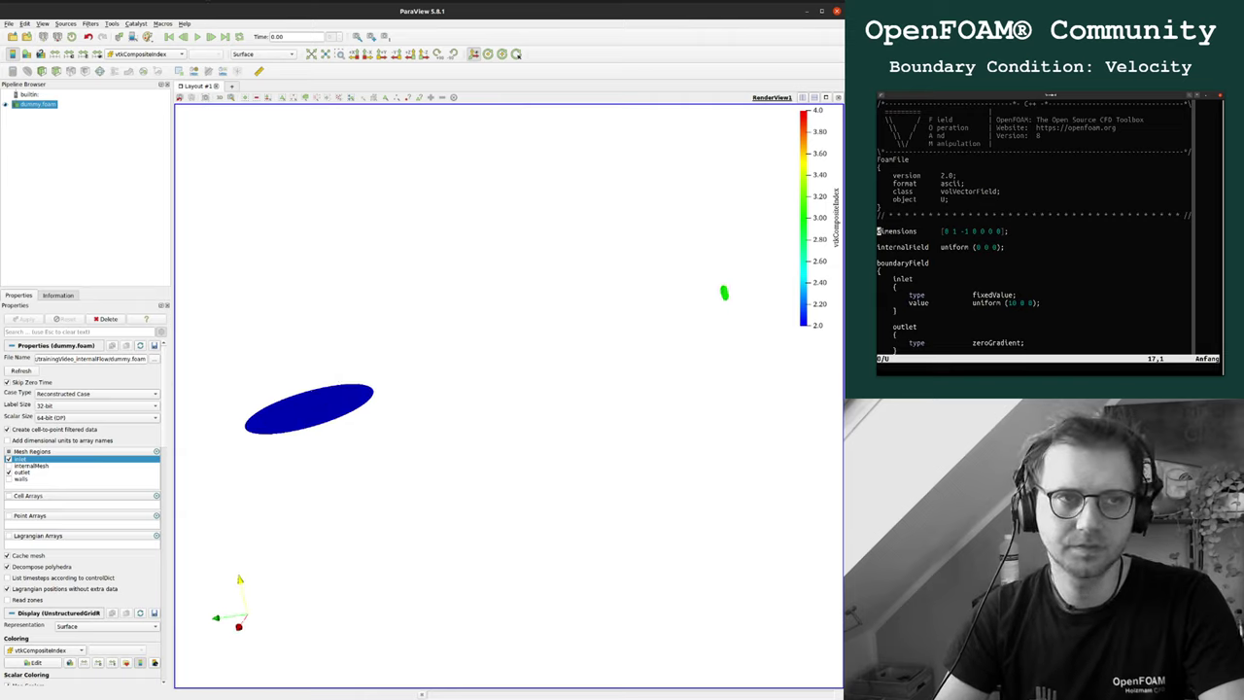
# Set the render view background to grey in Color Palette settings and tick the walls mesh region
pyautogui.rightClick(302, 258)
pyautogui.press('Escape')
pyautogui.click(43, 23)
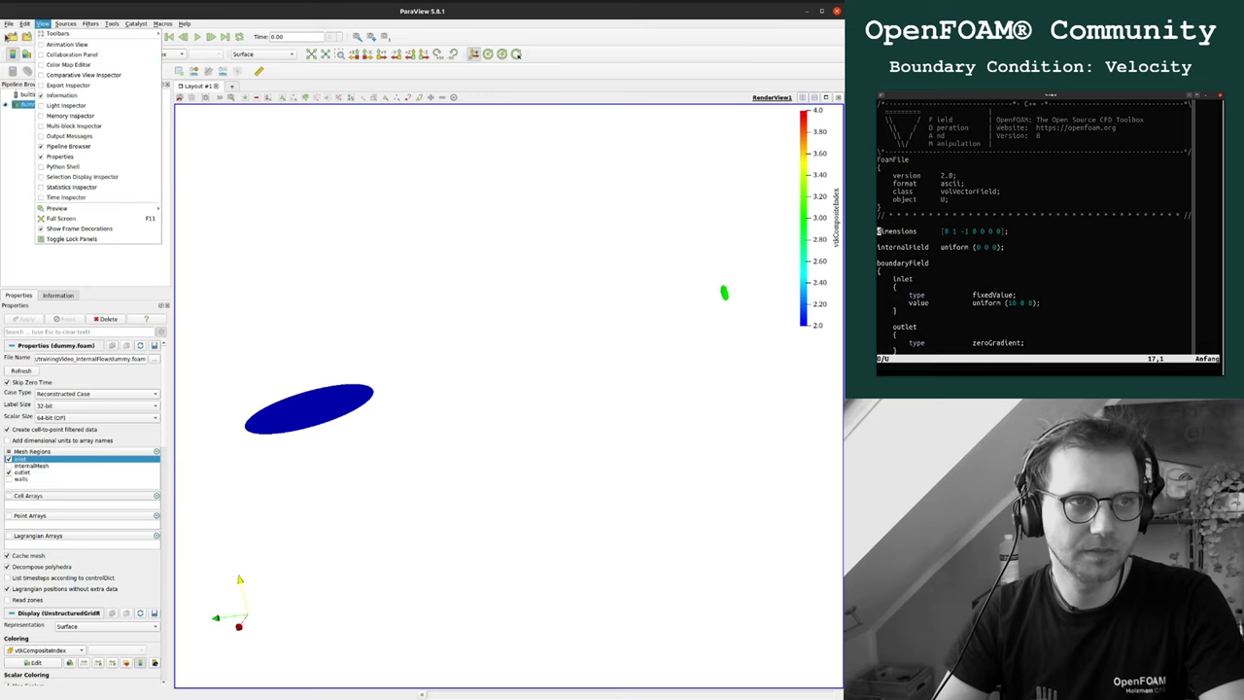
pyautogui.click(53, 204)
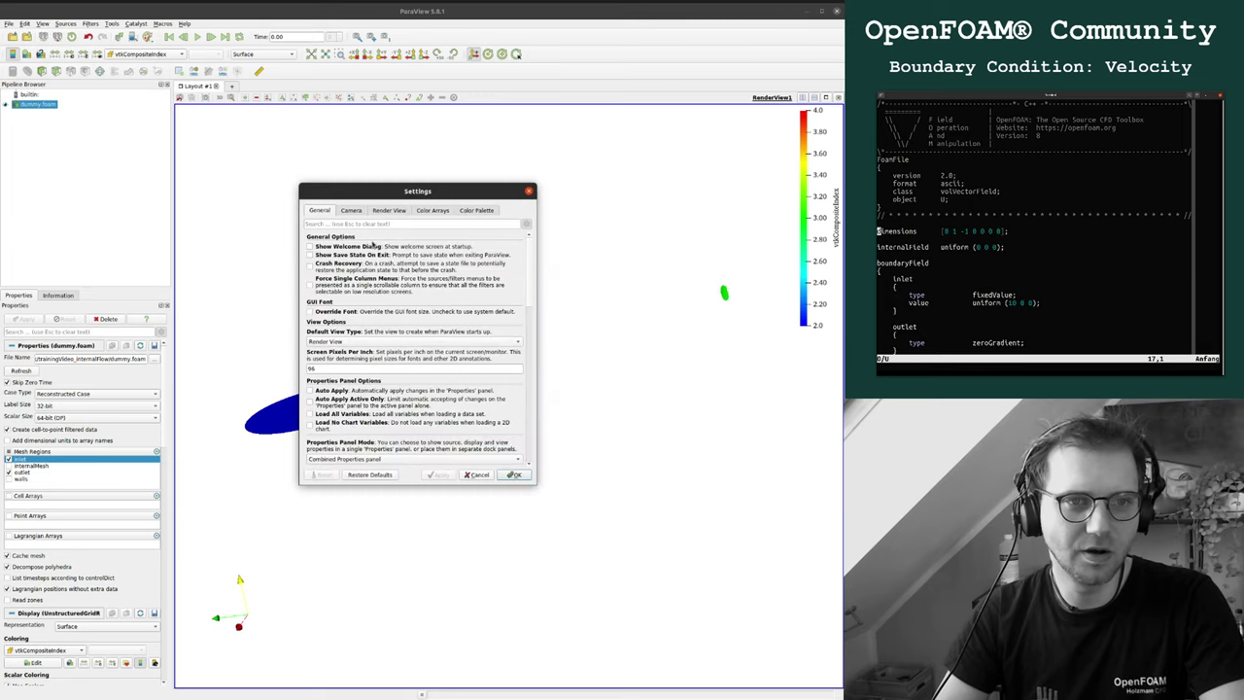
pyautogui.click(433, 210)
pyautogui.click(353, 212)
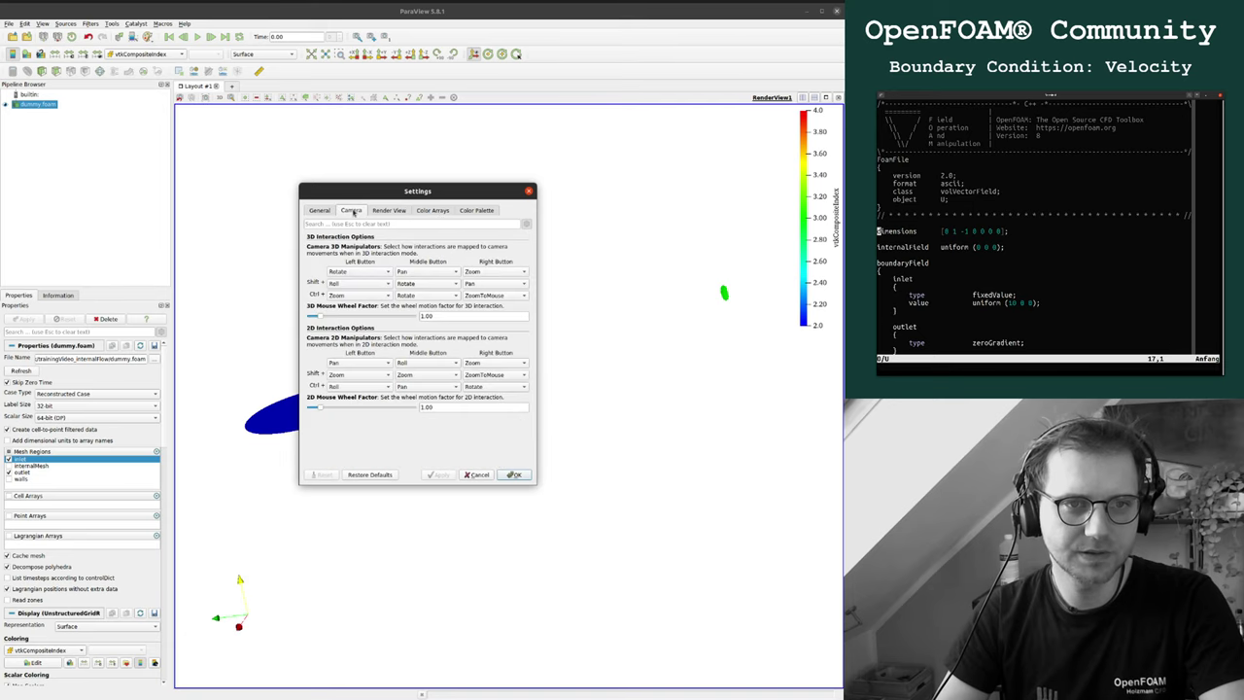
pyautogui.click(465, 211)
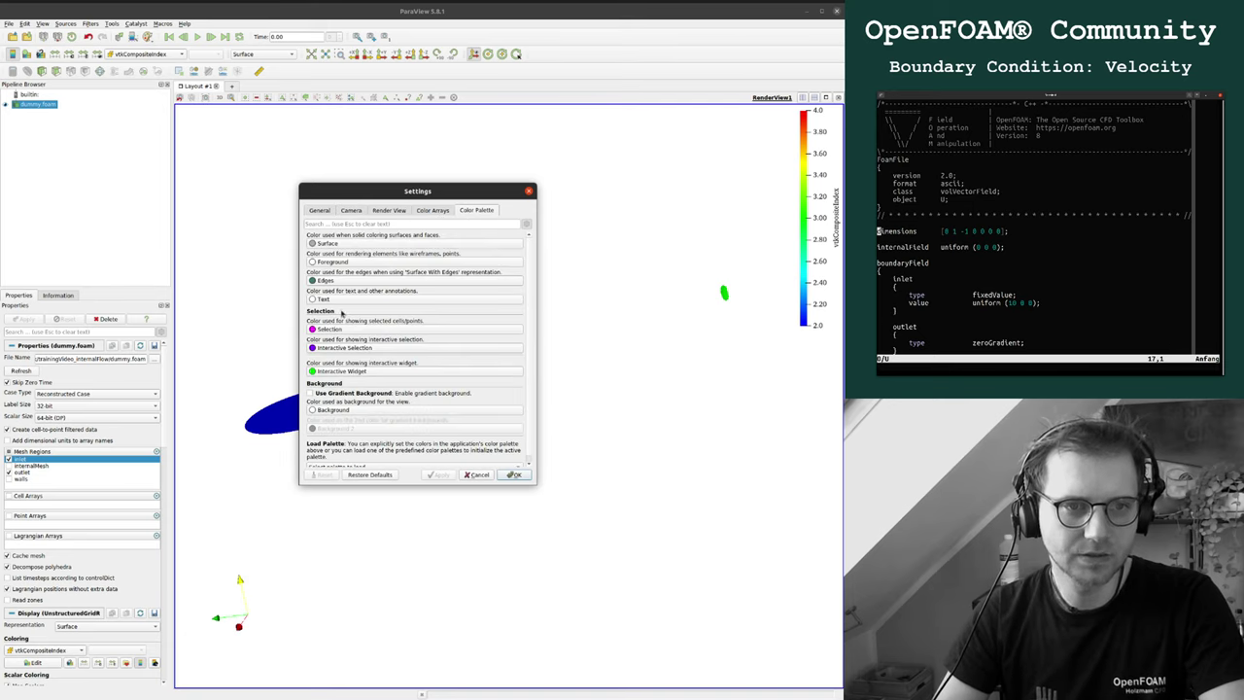
pyautogui.click(315, 409)
pyautogui.click(316, 384)
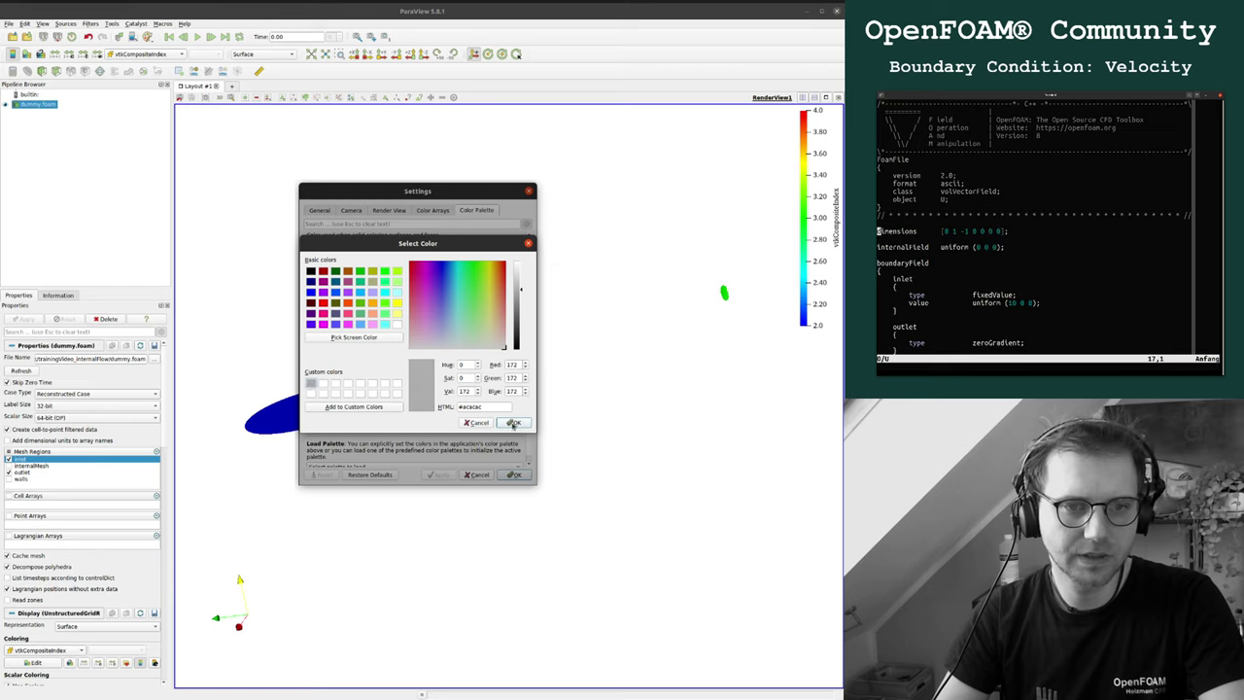
pyautogui.click(516, 475)
pyautogui.click(513, 475)
pyautogui.moveTo(298, 544); pyautogui.dragTo(330, 486)
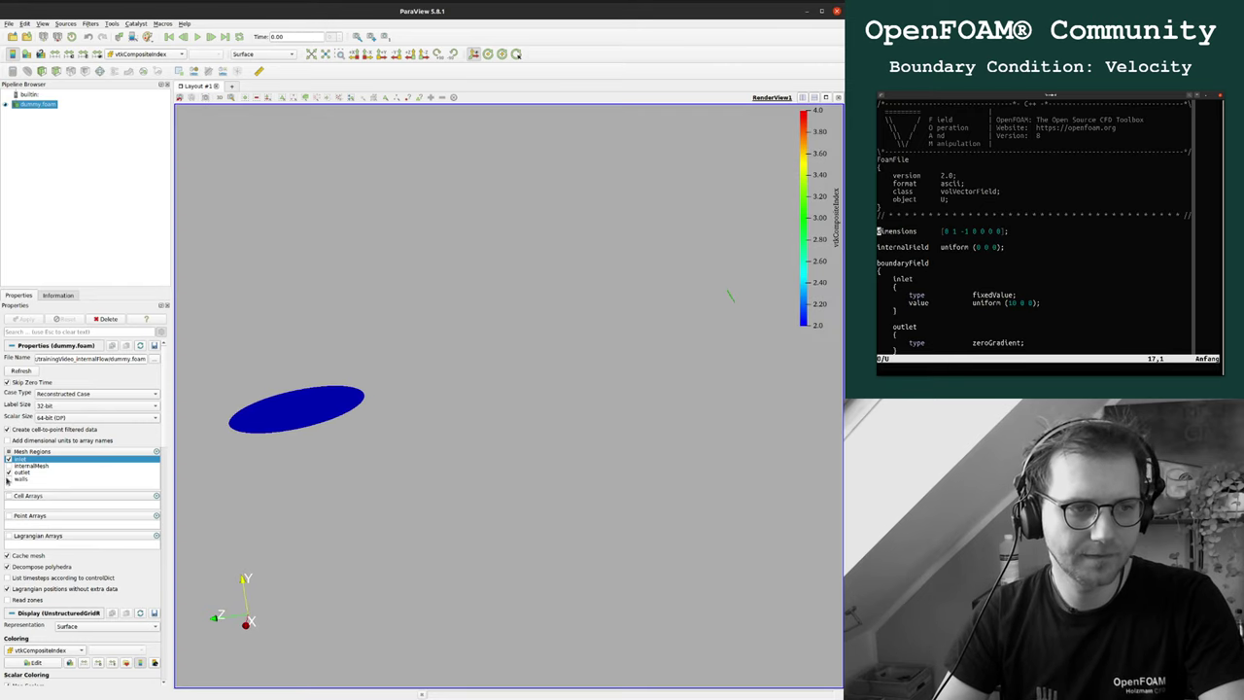
pyautogui.click(7, 479)
# Apply to load the red walls pipe, then rotate and zoom to inspect the blue inlet and green outlet discs
pyautogui.click(28, 320)
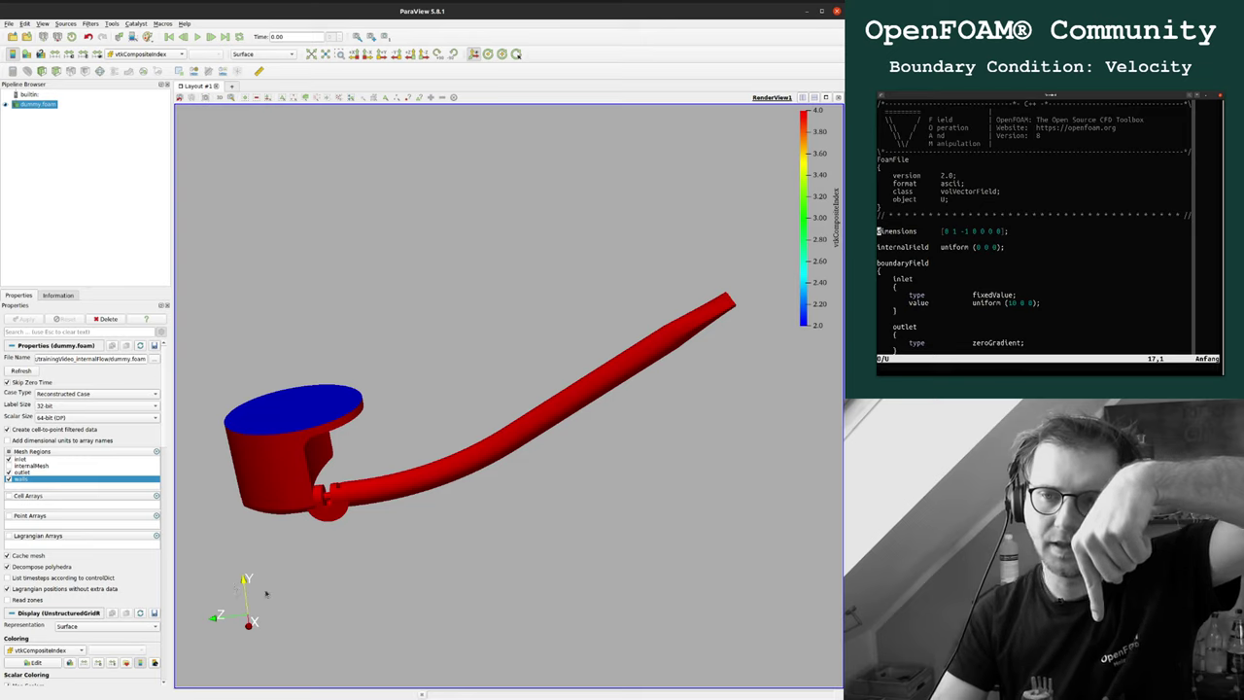
pyautogui.moveTo(419, 429); pyautogui.dragTo(408, 436)
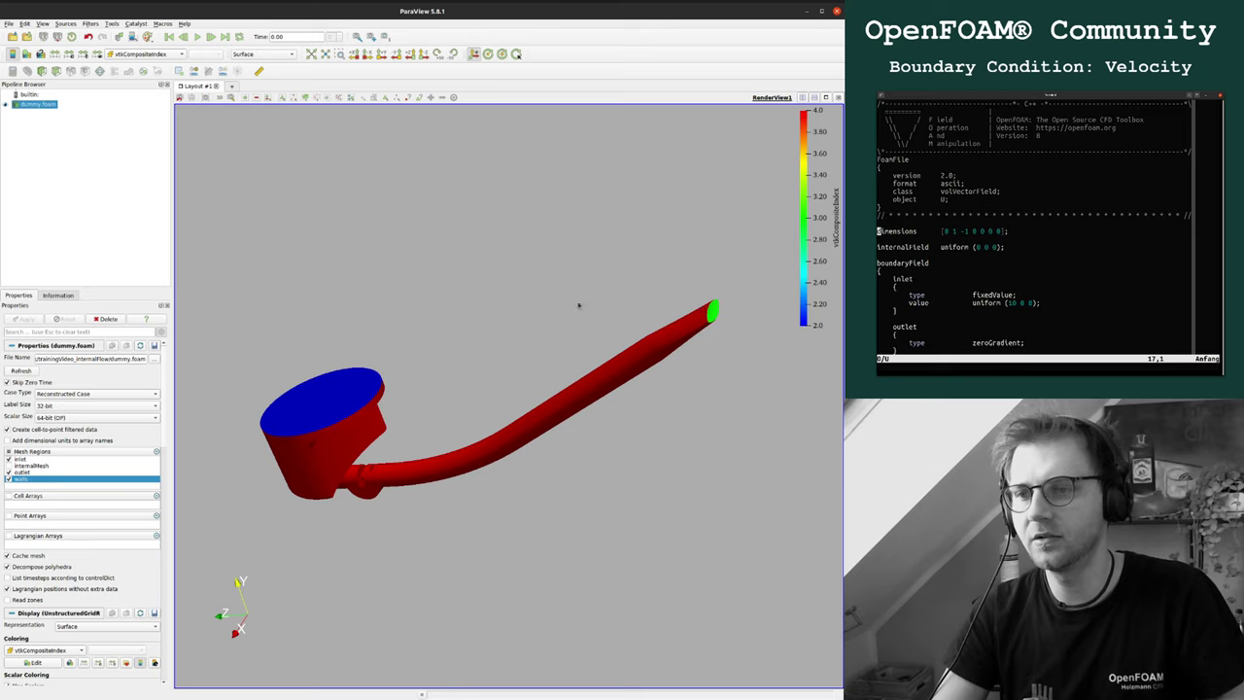
pyautogui.moveTo(368, 342); pyautogui.dragTo(313, 406)
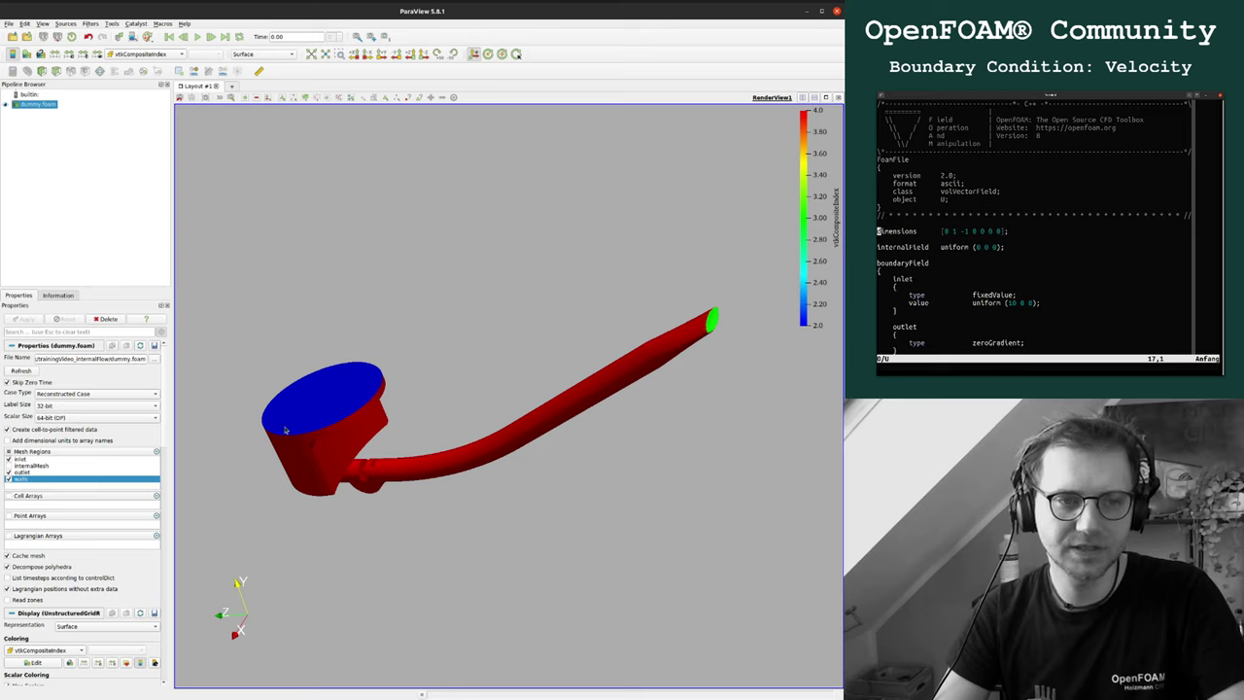
pyautogui.moveTo(333, 355); pyautogui.dragTo(358, 363)
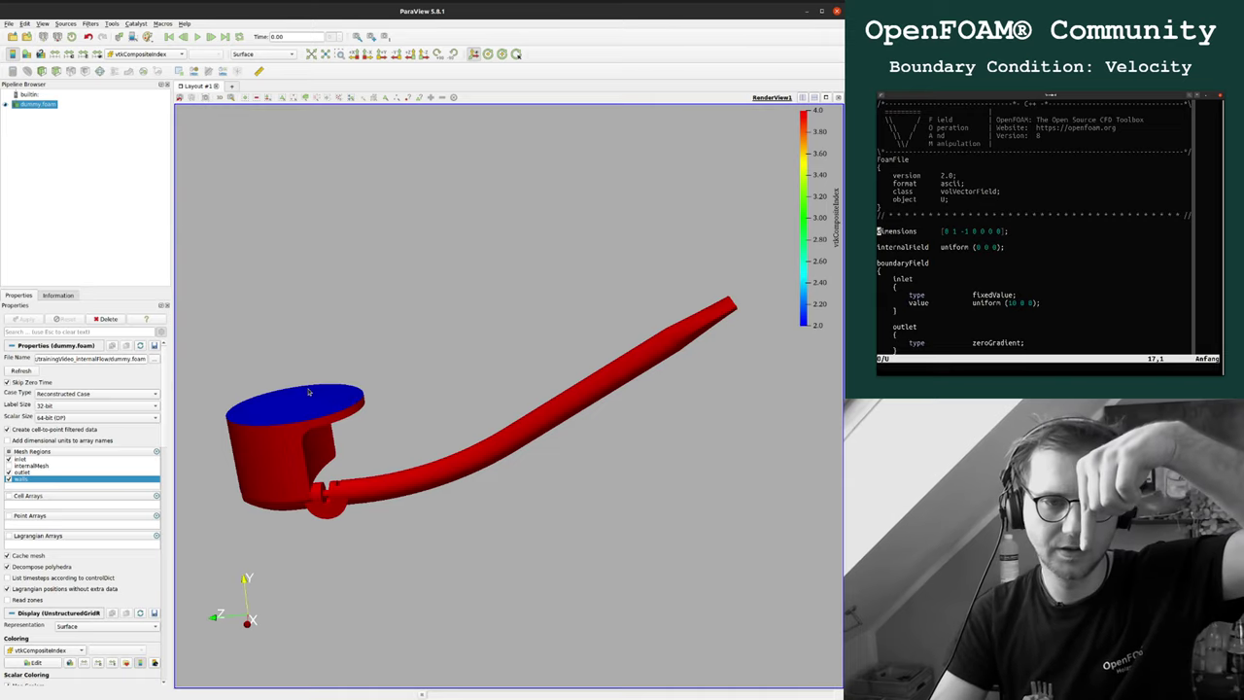
pyautogui.scroll(5, 303, 393)
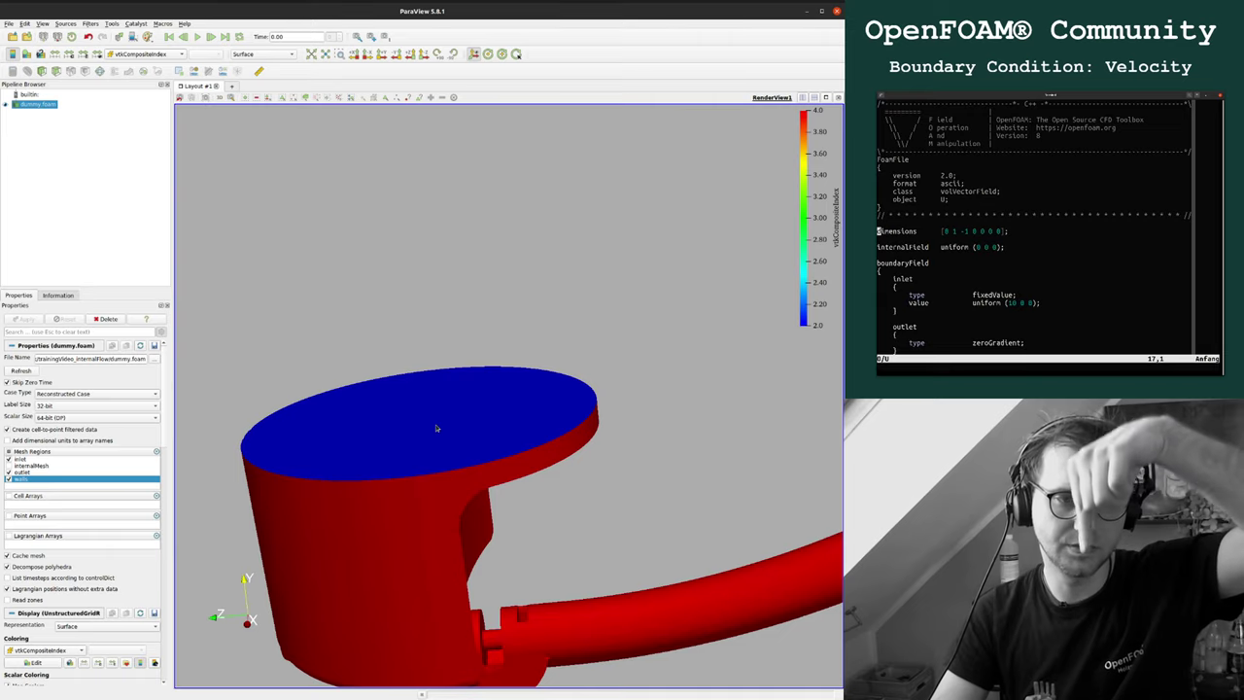
pyautogui.scroll(-5, 589, 394)
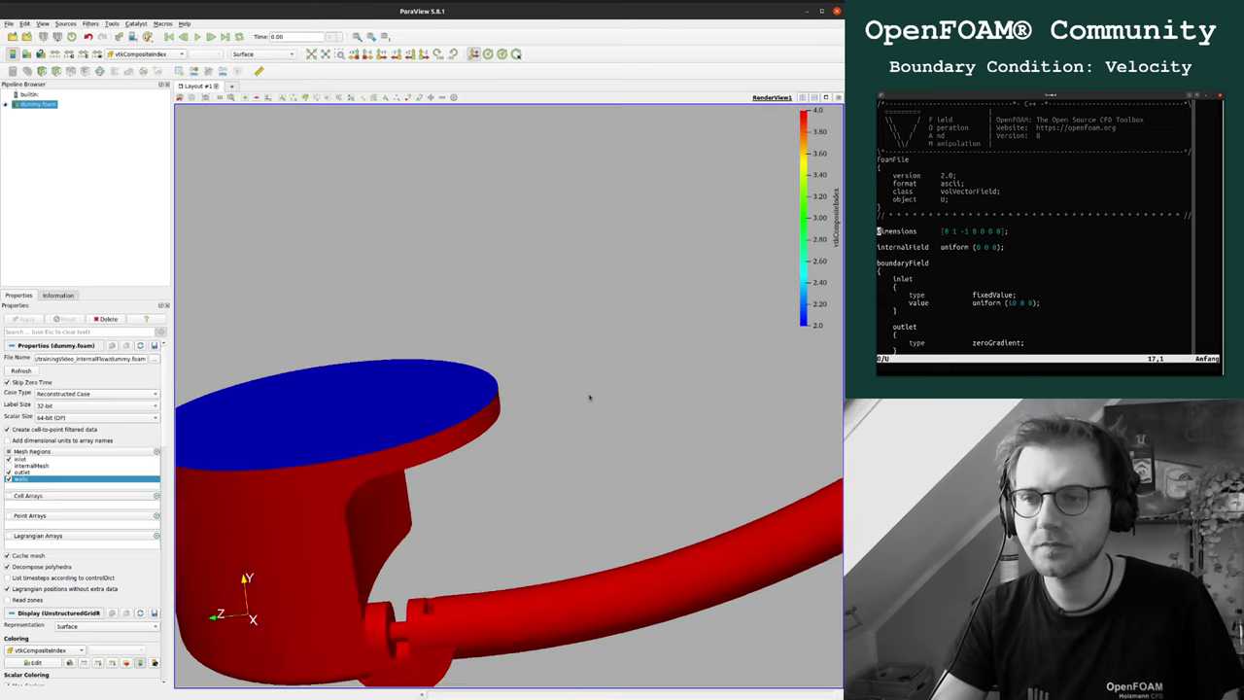
pyautogui.moveTo(589, 394); pyautogui.dragTo(498, 410)
pyautogui.scroll(3, 499, 410)
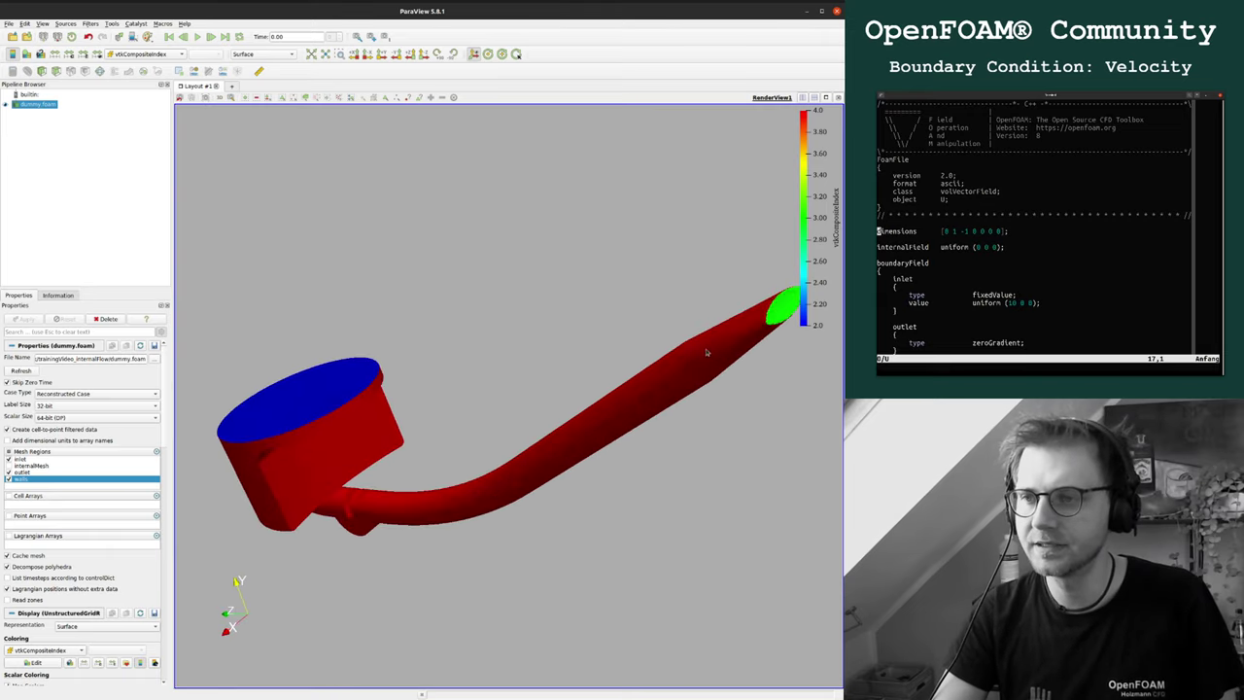
pyautogui.scroll(3, 670, 360)
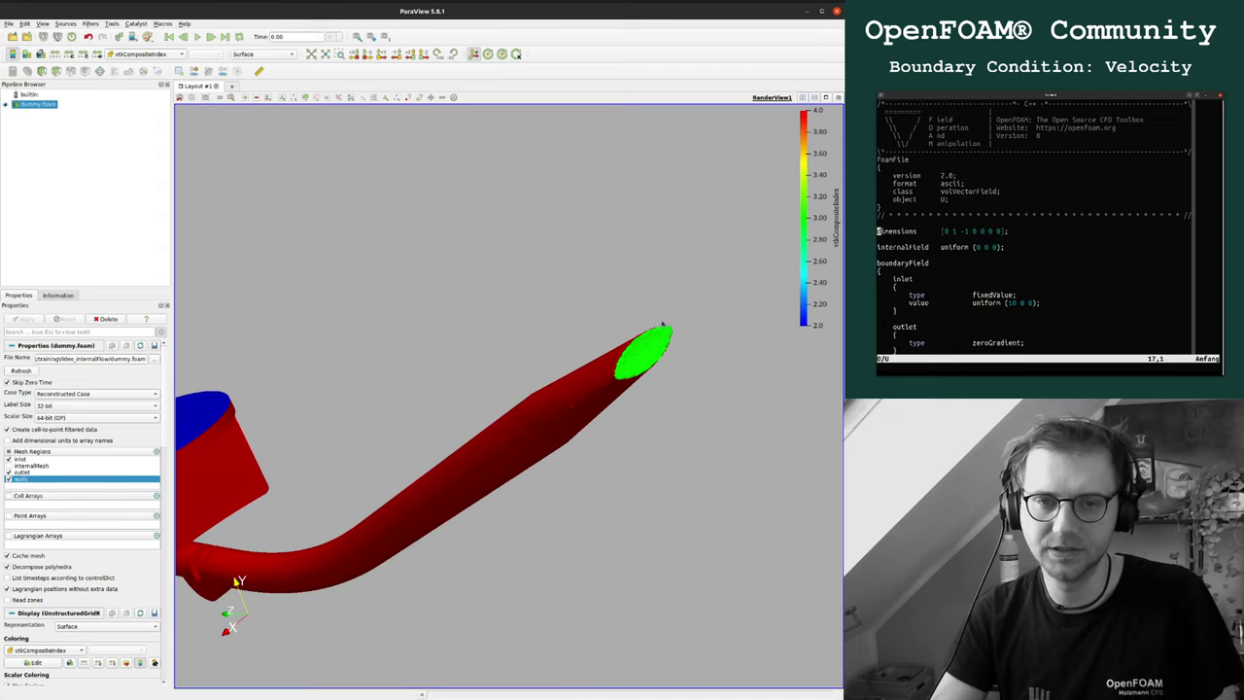
# Quit ParaView and reopen 0/U in vim from the terminal
pyautogui.click(7, 22)
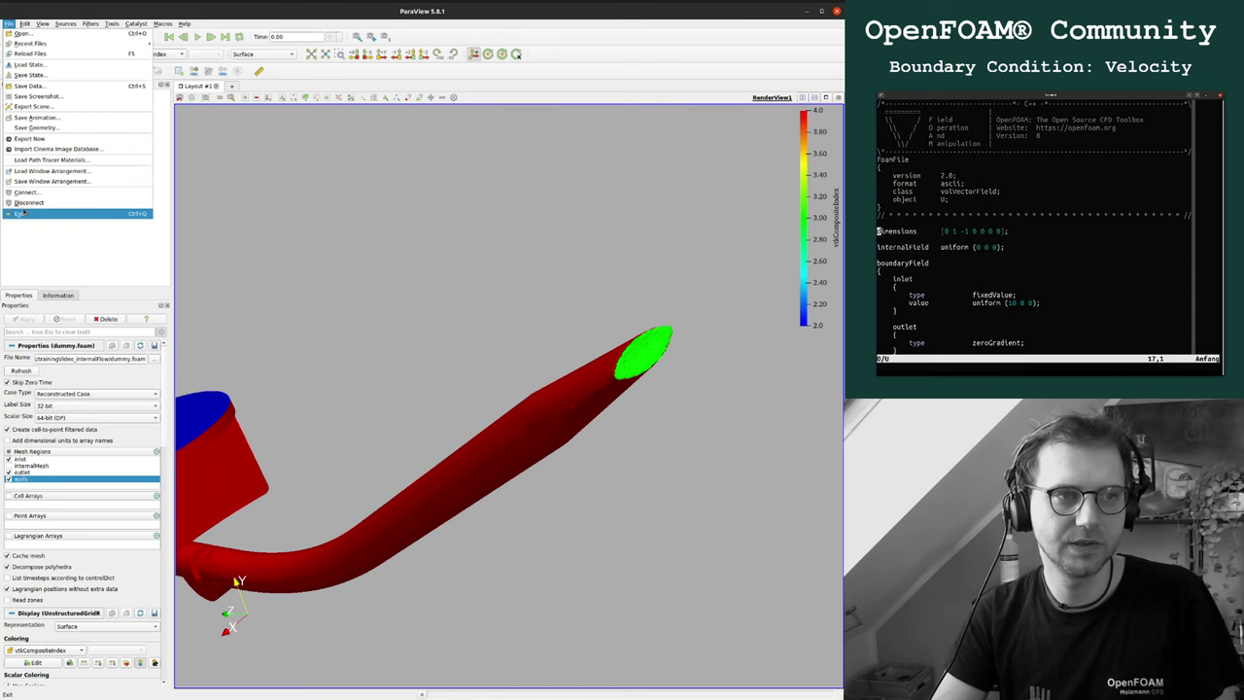
pyautogui.click(29, 209)
pyautogui.press('Up')
pyautogui.press('Up')
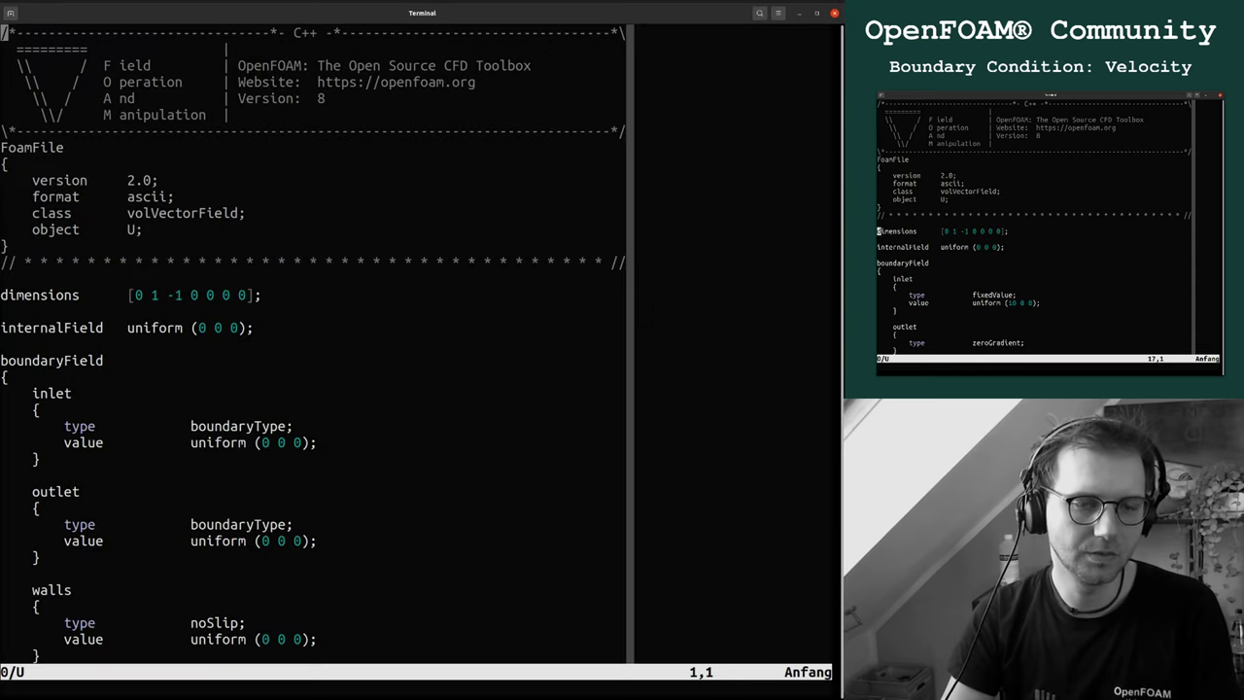
pyautogui.press('Return')
# Make the inlet fixedValue with uniform (0 -0.05 0) and save the file
pyautogui.press('Down')
pyautogui.press('Down')
pyautogui.press('Down')
pyautogui.press('Down')
pyautogui.press('Down')
pyautogui.press('Down')
pyautogui.press('Down')
pyautogui.press('Down')
pyautogui.press('Down')
pyautogui.press('Down')
pyautogui.press('Down')
pyautogui.press('Down')
pyautogui.press('Down')
pyautogui.press('Down')
pyautogui.press('Down')
pyautogui.press('Down')
pyautogui.press('Down')
pyautogui.press('Down')
pyautogui.press('Down')
pyautogui.press('Down')
pyautogui.press('Down')
pyautogui.press('Down')
pyautogui.press('Down')
pyautogui.press('Down')
pyautogui.write('w')
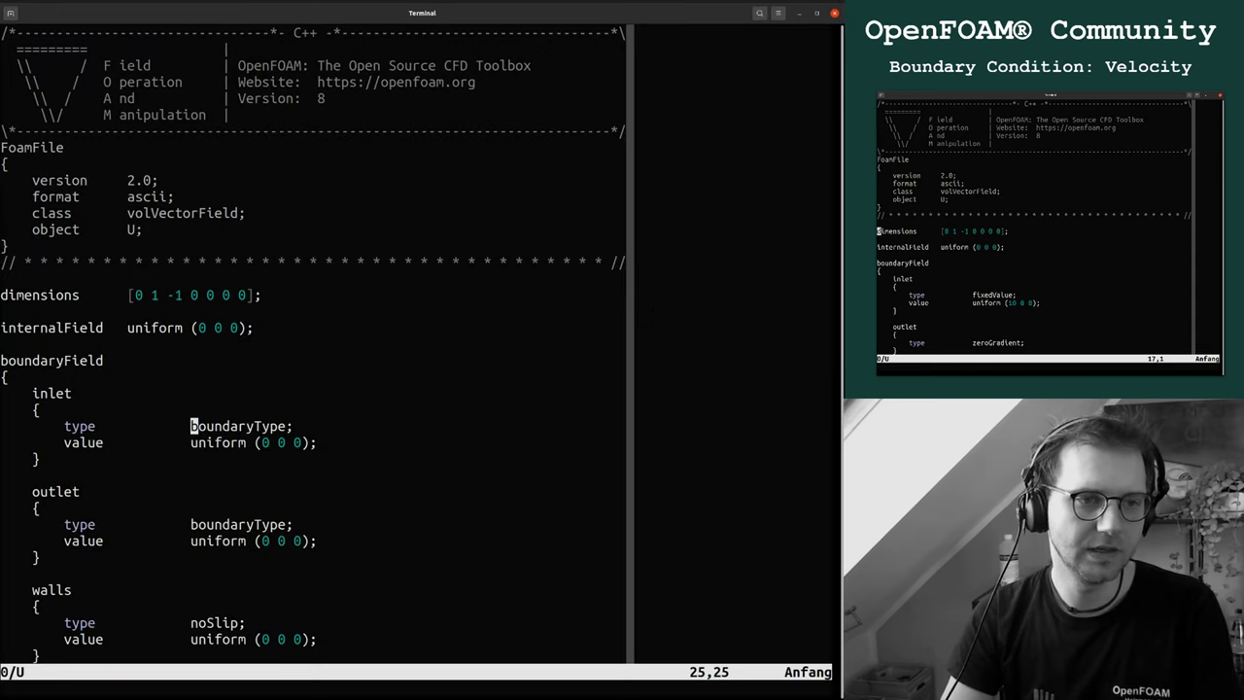
pyautogui.write('dwifixedValue')
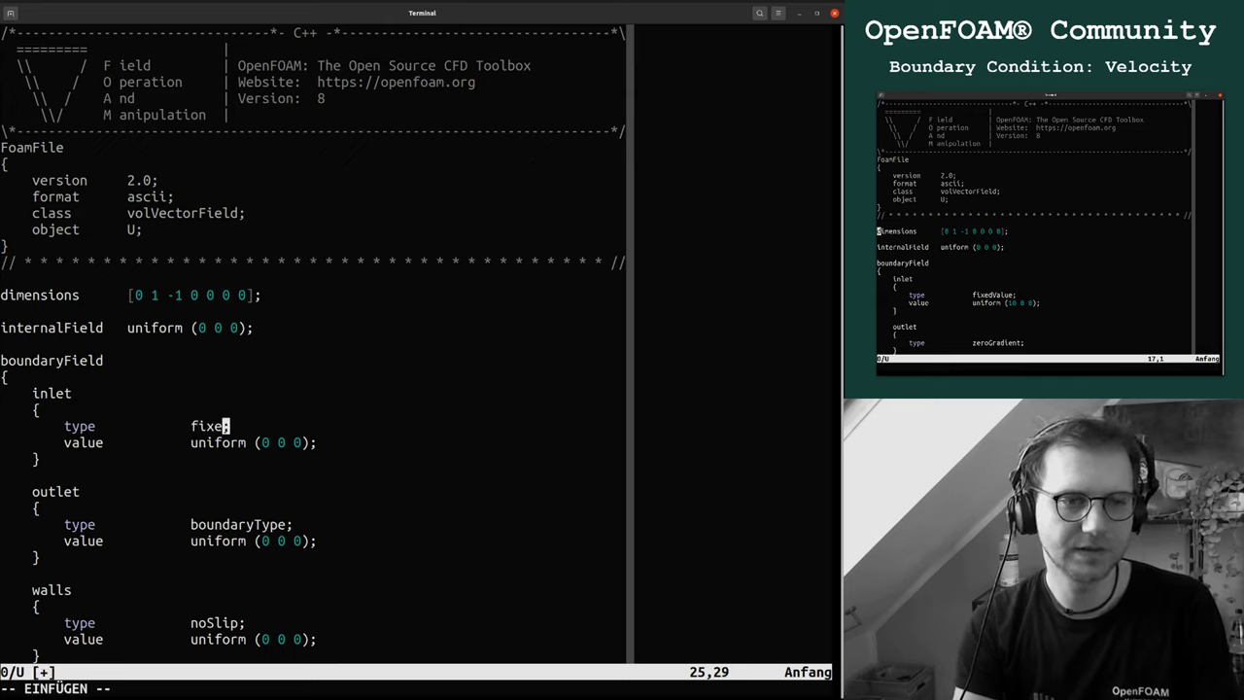
pyautogui.press('Down')
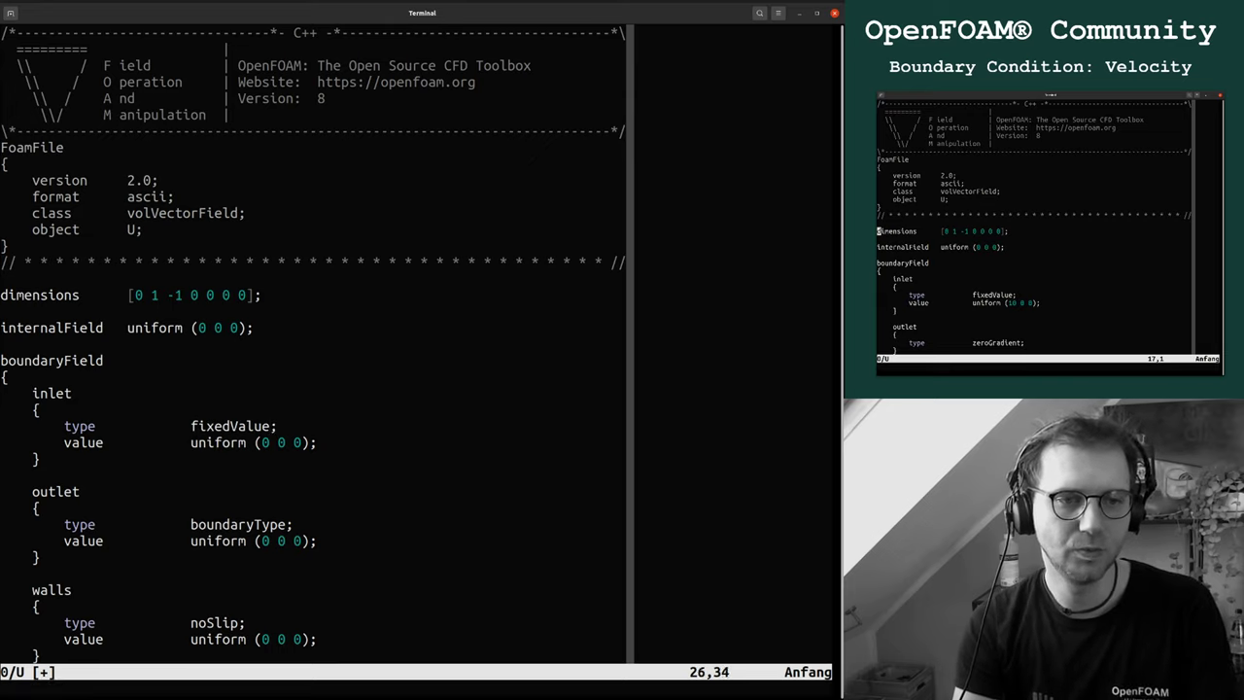
pyautogui.press('Right')
pyautogui.press('Right')
pyautogui.write('-0.')
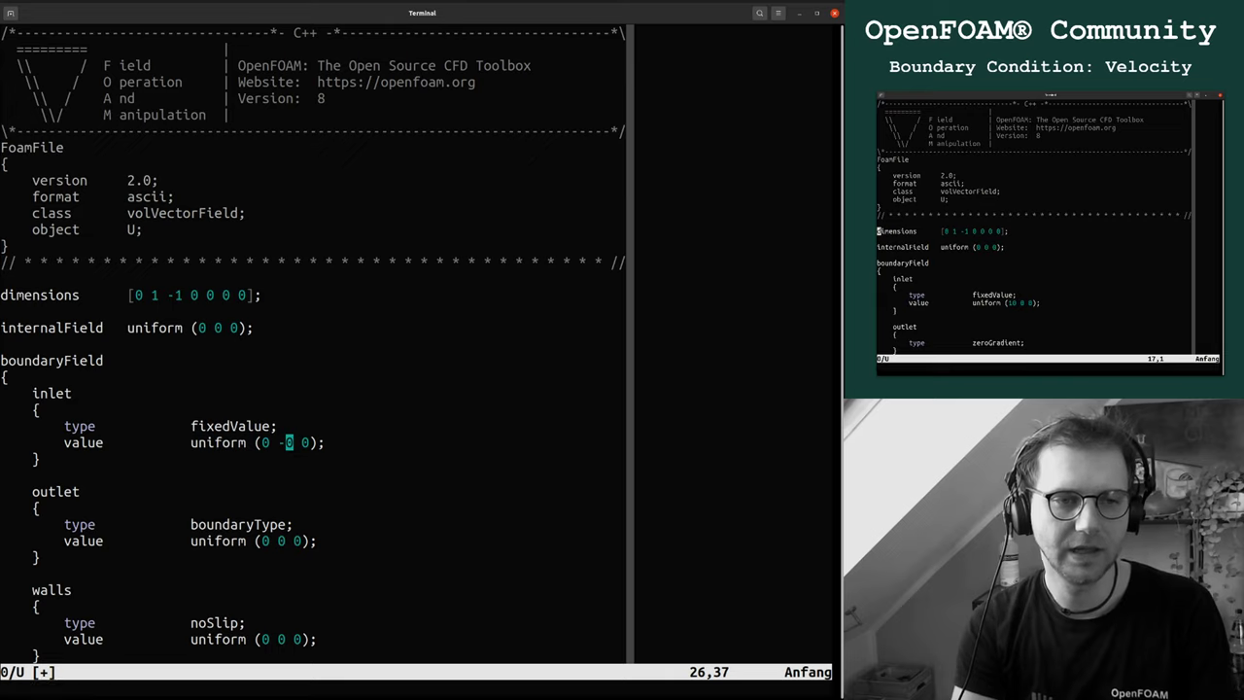
pyautogui.press('Right')
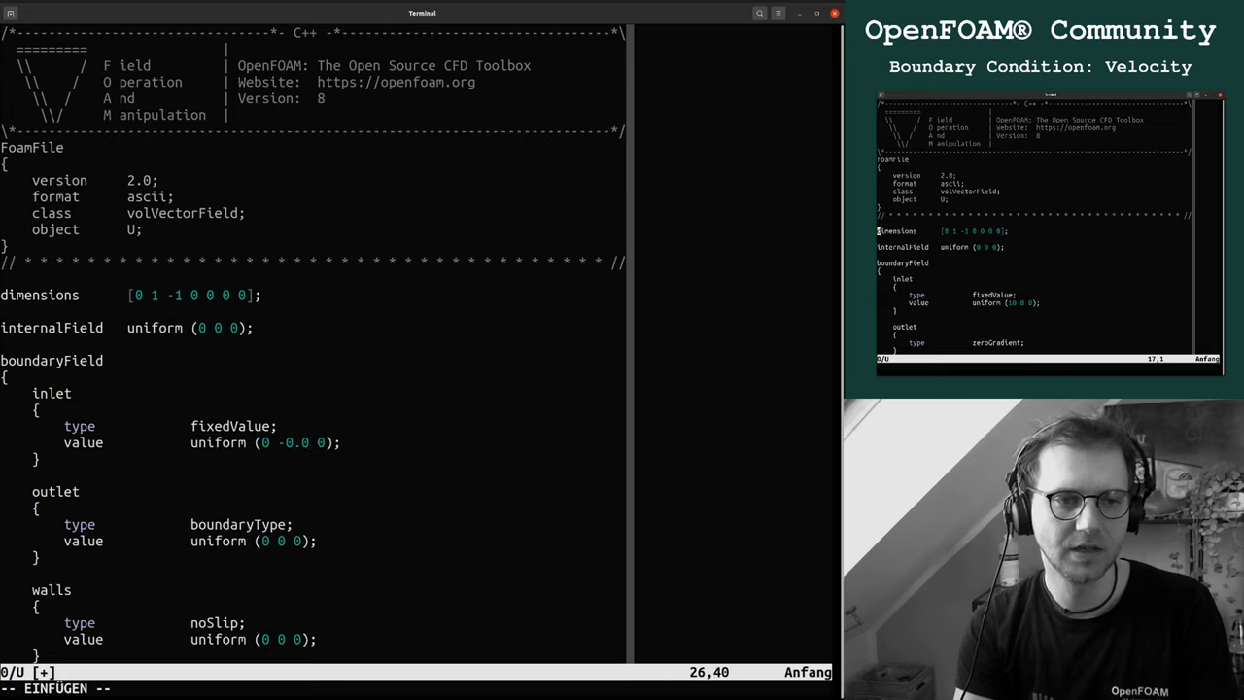
pyautogui.write('5')
pyautogui.press('Escape')
pyautogui.write(':w')
pyautogui.press('Return')
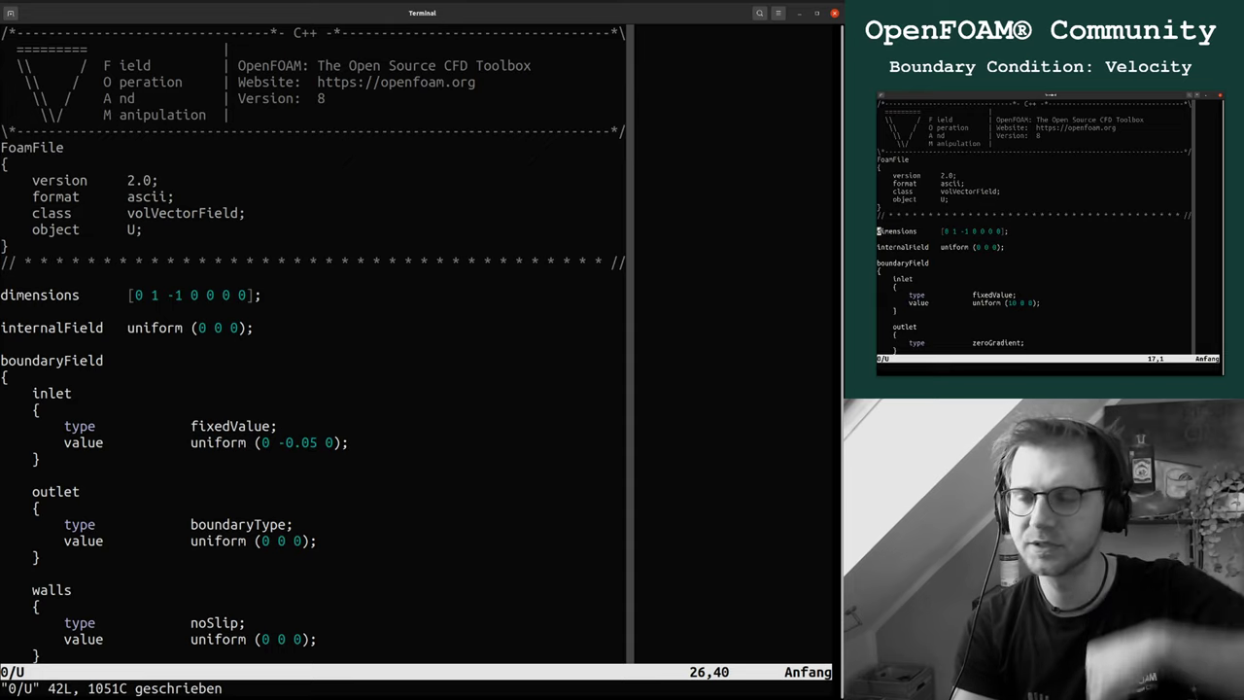
# Change the outlet boundary type to zeroGradient and save 0/U
pyautogui.press('Down')
pyautogui.press('Down')
pyautogui.press('Down')
pyautogui.press('Down')
pyautogui.press('Down')
pyautogui.press('Down')
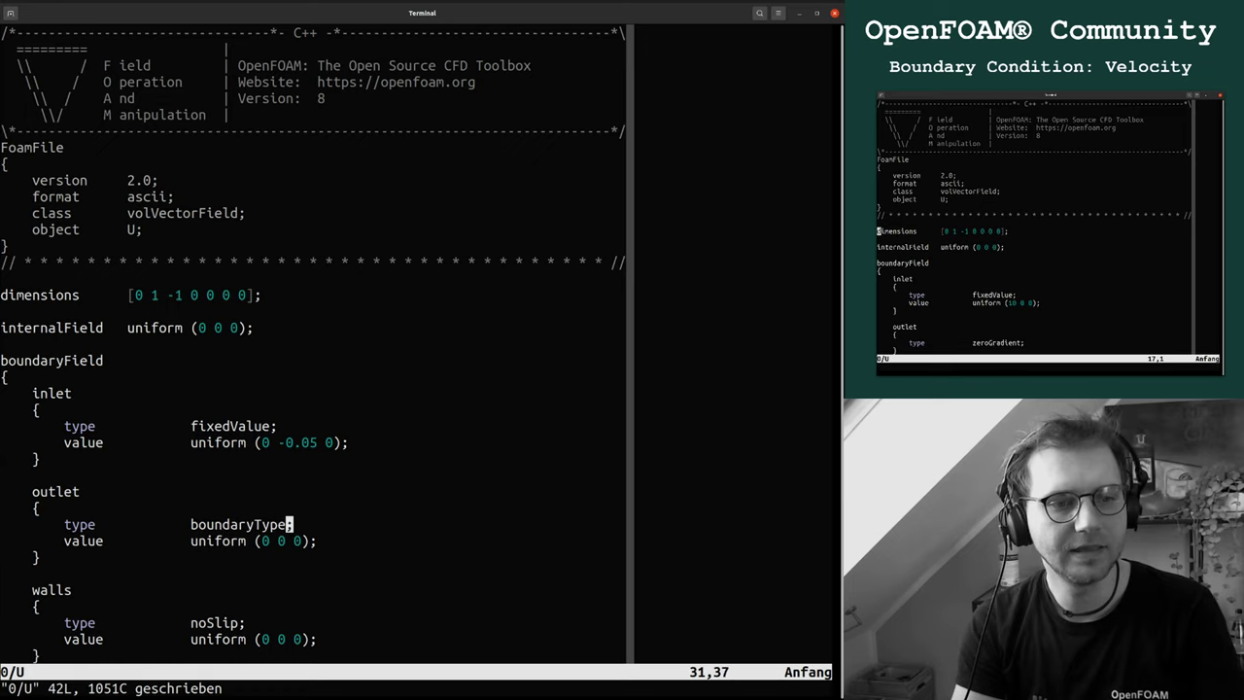
pyautogui.press('Up')
pyautogui.write('bcwzeroGra')
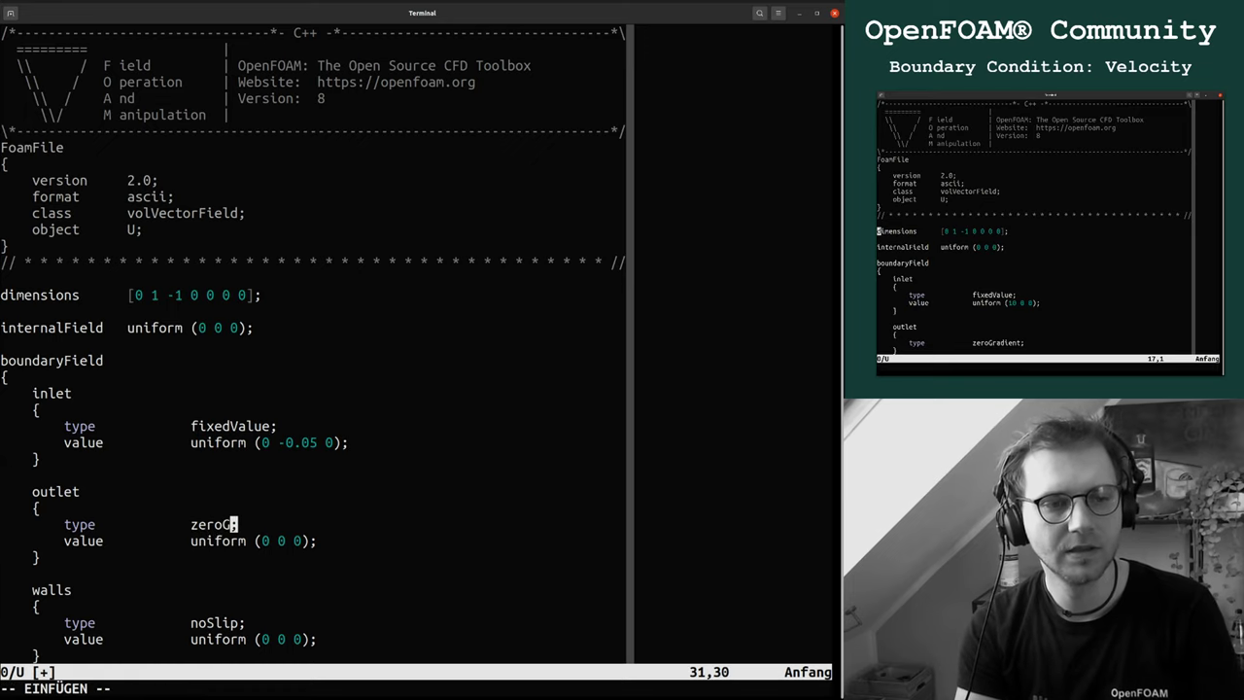
pyautogui.write('dient')
pyautogui.press('Escape')
pyautogui.write(':w')
pyautogui.press('Return')
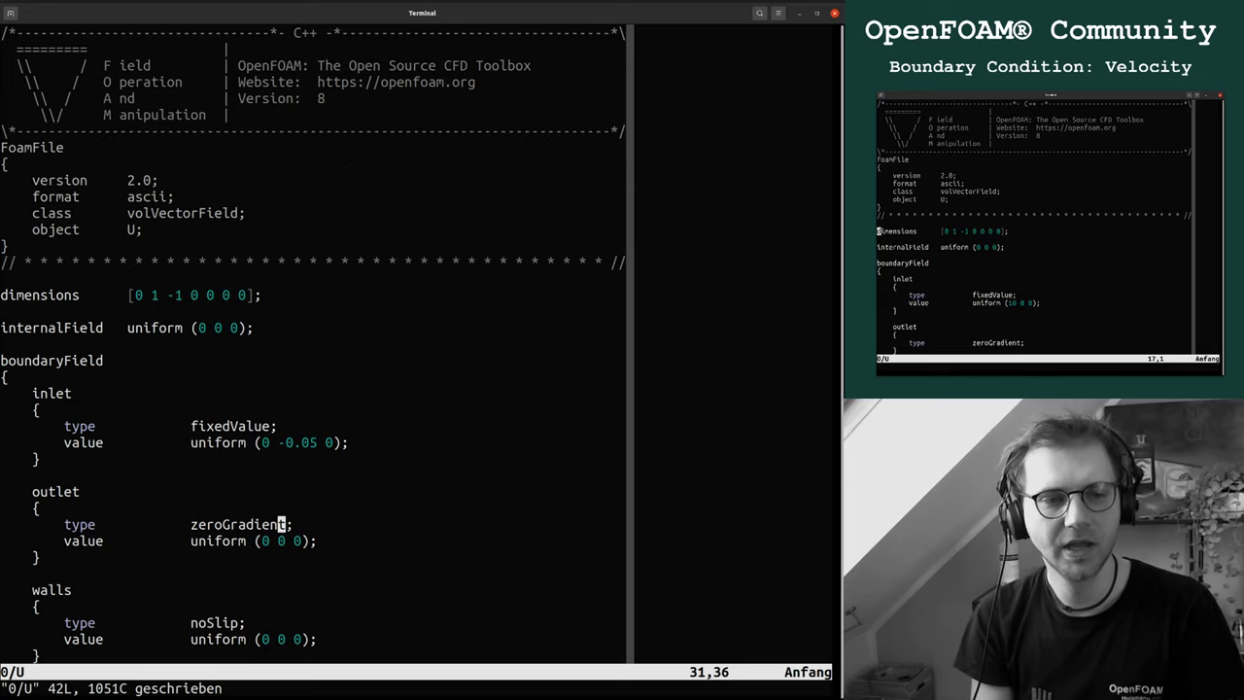
pyautogui.press('Down')
pyautogui.press('Down')
pyautogui.press('Down')
pyautogui.press('Down')
pyautogui.press('Down')
pyautogui.press('Down')
pyautogui.press('Down')
pyautogui.press('Down')
pyautogui.press('Down')
pyautogui.press('Down')
pyautogui.press('Down')
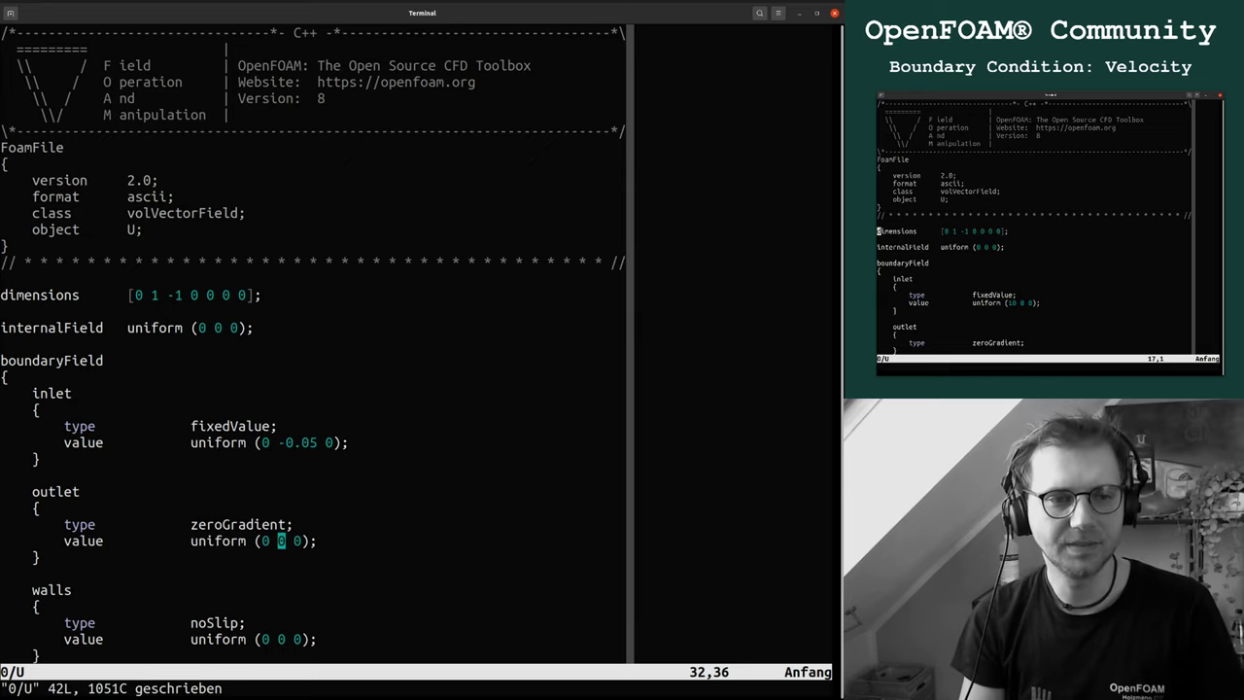
pyautogui.press('Up')
pyautogui.press('Up')
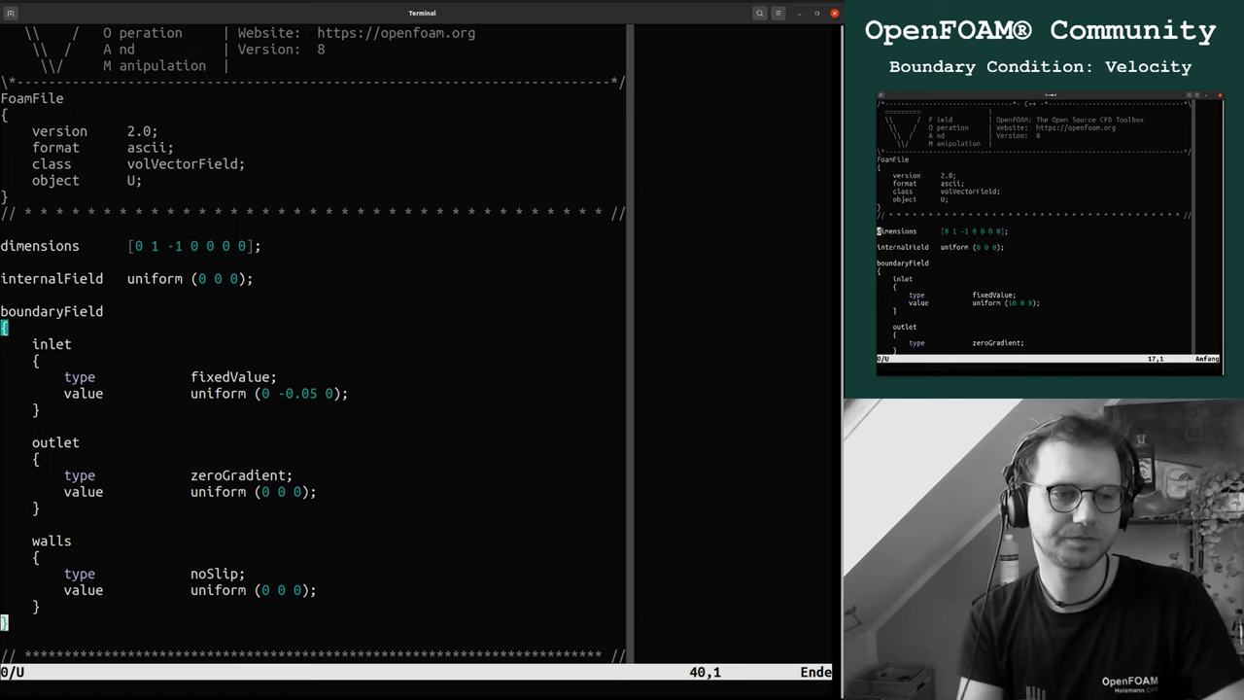
# Replace the inlet's -0.05 vertical velocity with -0.01 and save 0/U
pyautogui.click(281, 590)
pyautogui.click(242, 574)
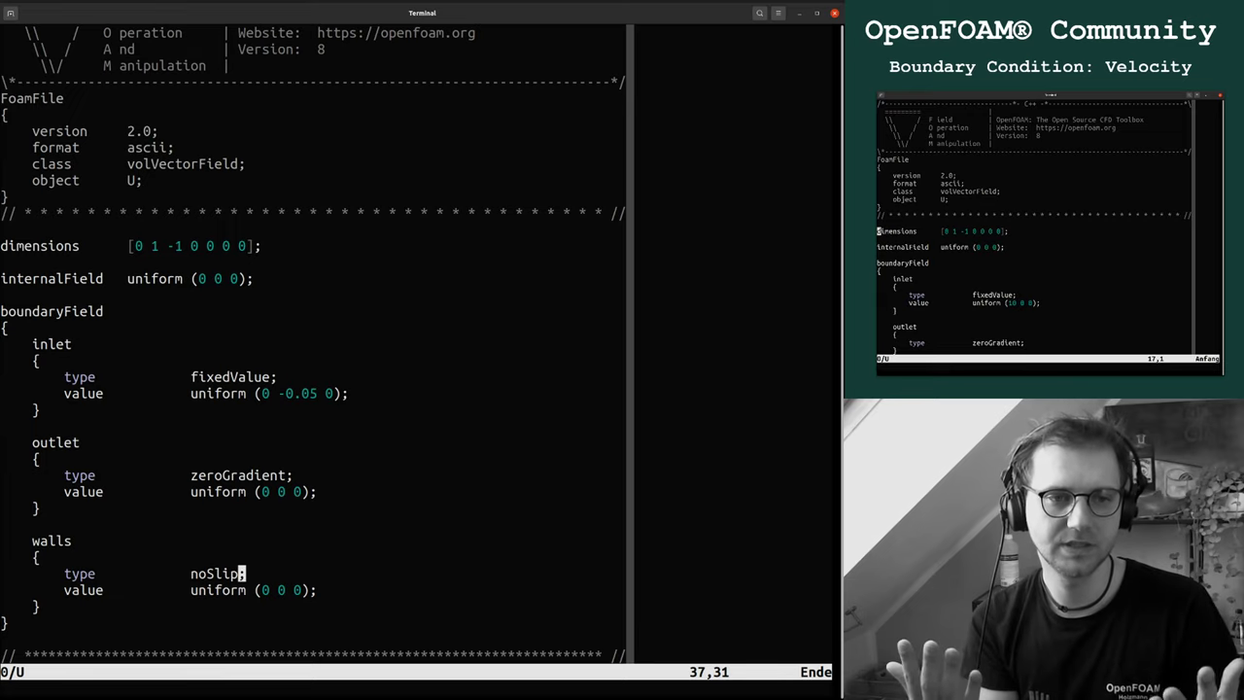
pyautogui.press('k')
pyautogui.press('k')
pyautogui.press('k')
pyautogui.press('k')
pyautogui.press('k')
pyautogui.press('k')
pyautogui.press('k')
pyautogui.press('k')
pyautogui.press('k')
pyautogui.press('k')
pyautogui.press('k')
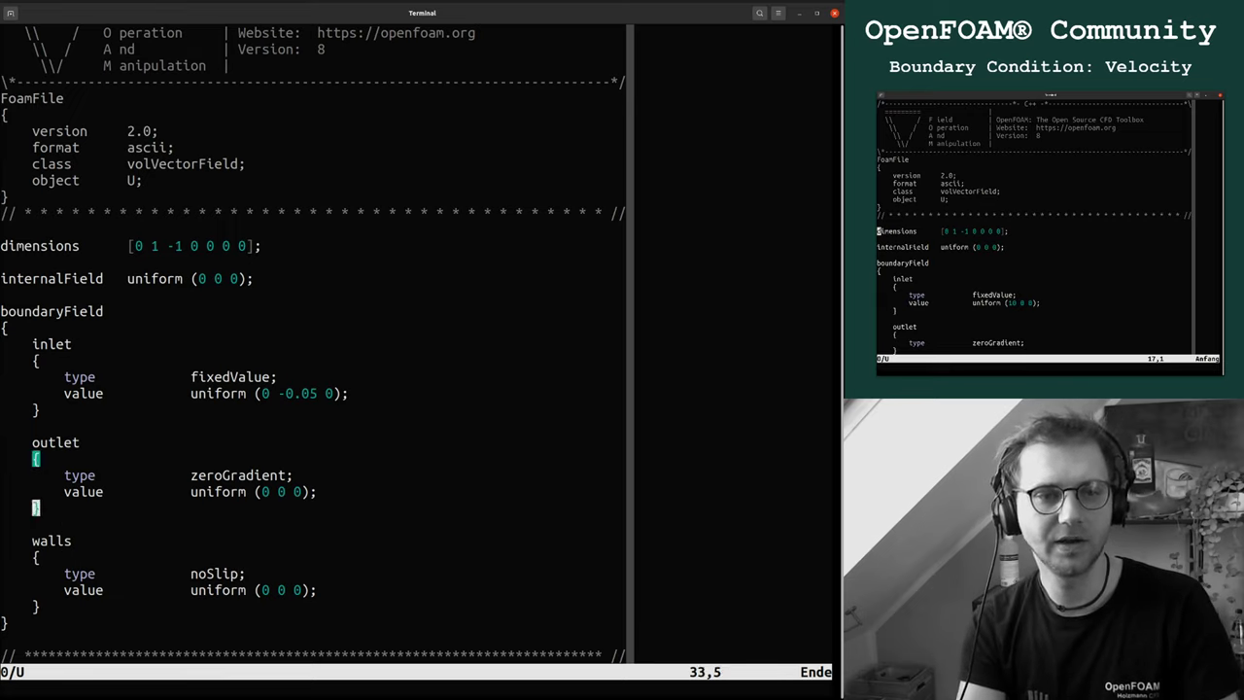
pyautogui.press('l')
pyautogui.press('l')
pyautogui.press('l')
pyautogui.press('l')
pyautogui.press('l')
pyautogui.press('l')
pyautogui.press('l')
pyautogui.press('l')
pyautogui.write('lr1')
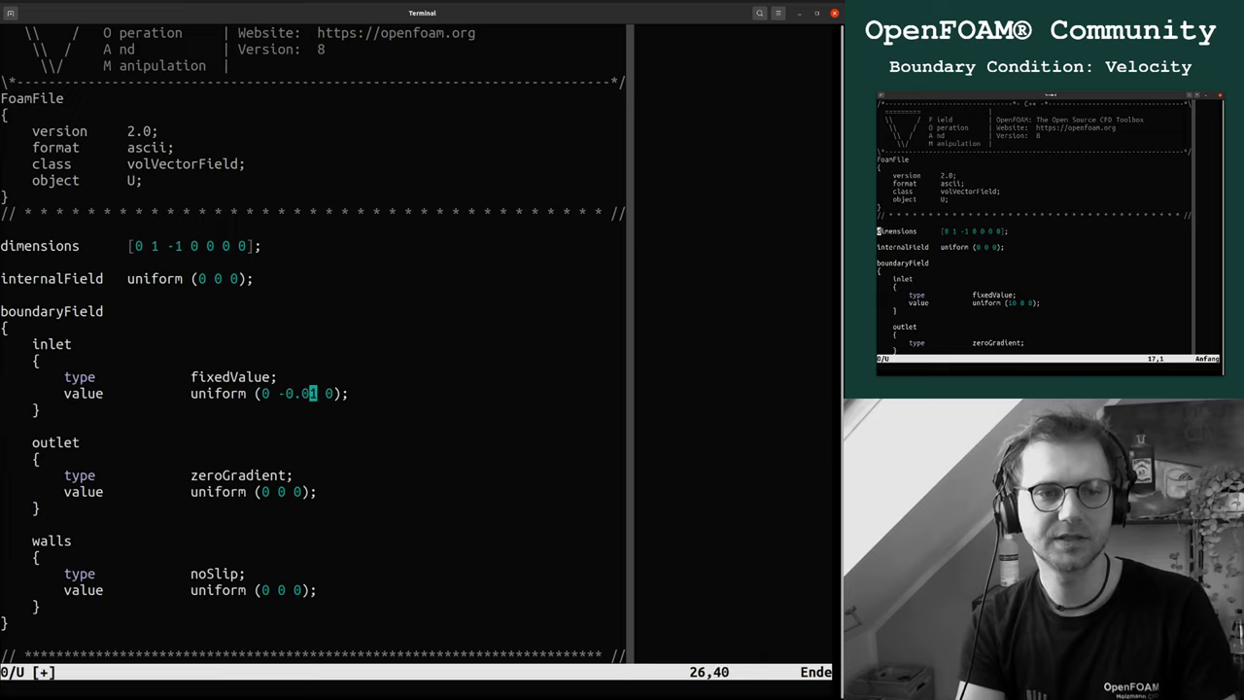
pyautogui.write(':w')
pyautogui.press('Return')
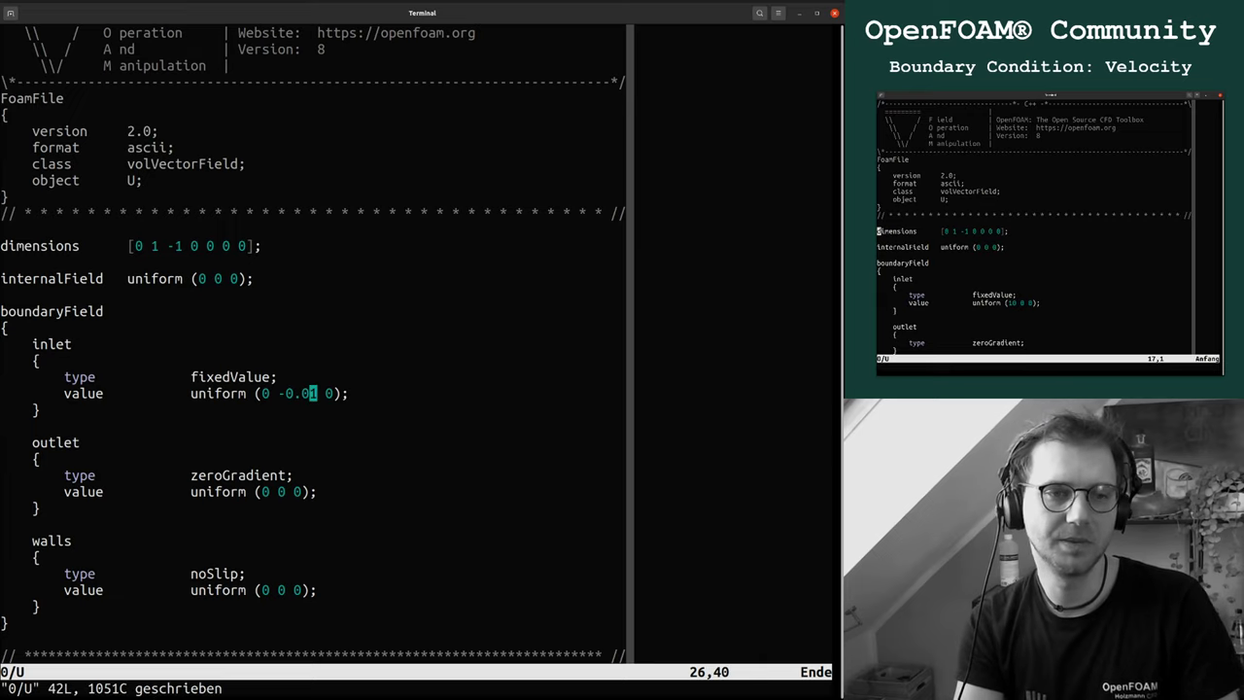